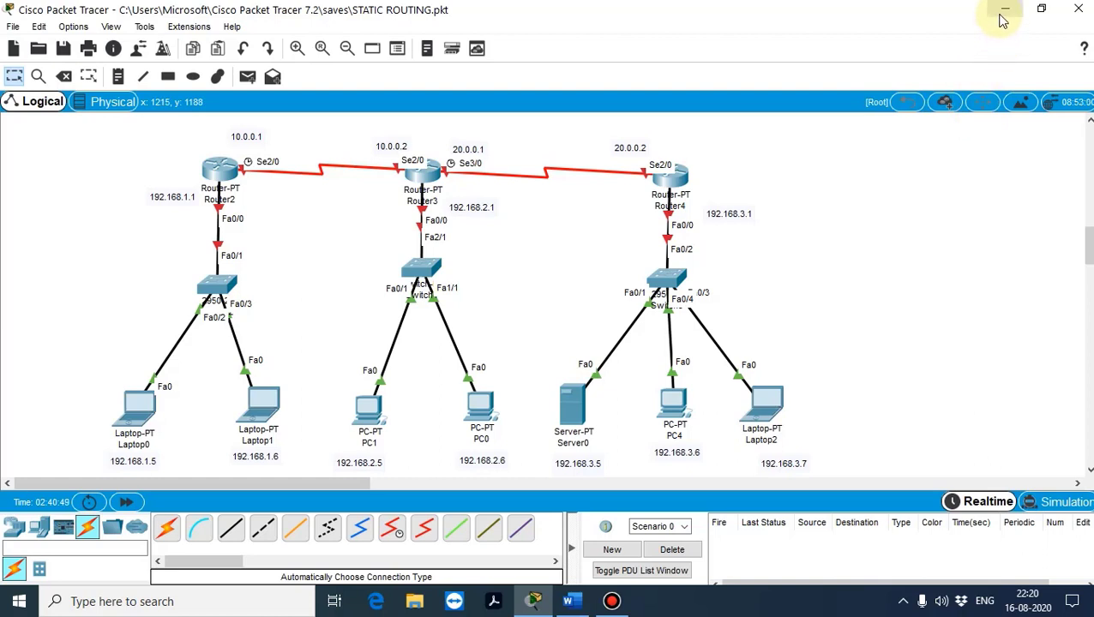
Switch to Word and read the routing pattern row of the static versus dynamic routing table.
click(1003, 19)
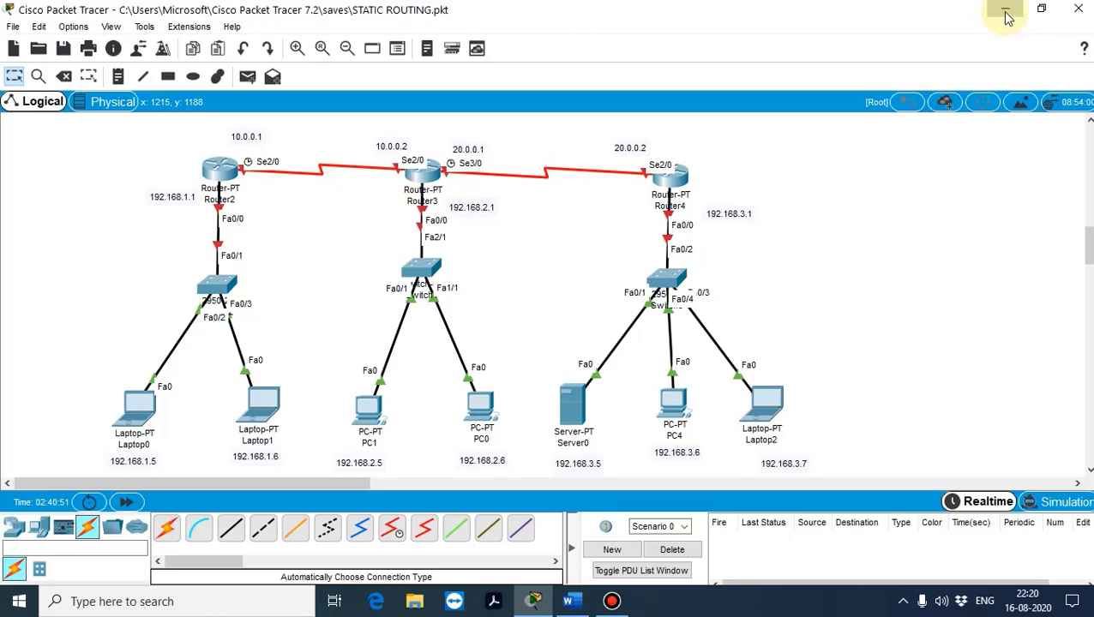
click(1007, 17)
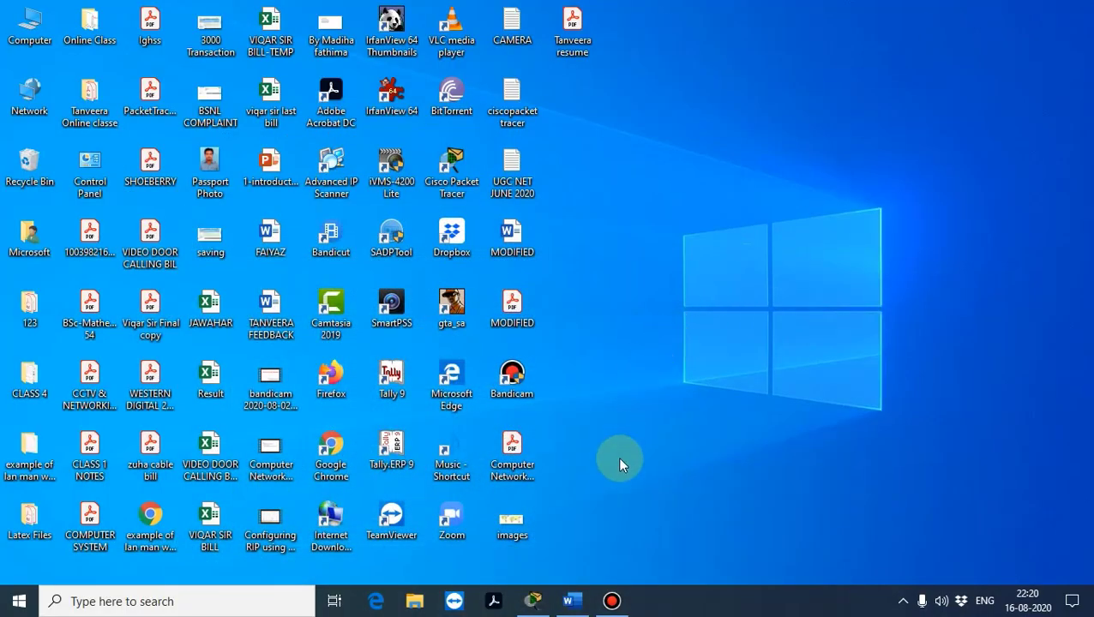
click(571, 600)
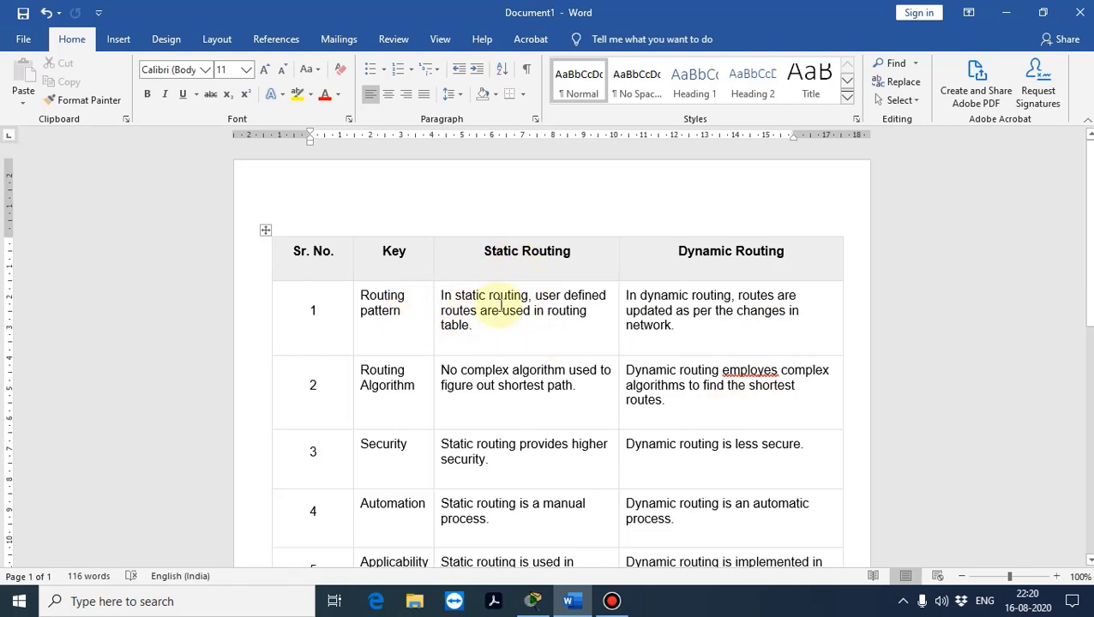
click(581, 307)
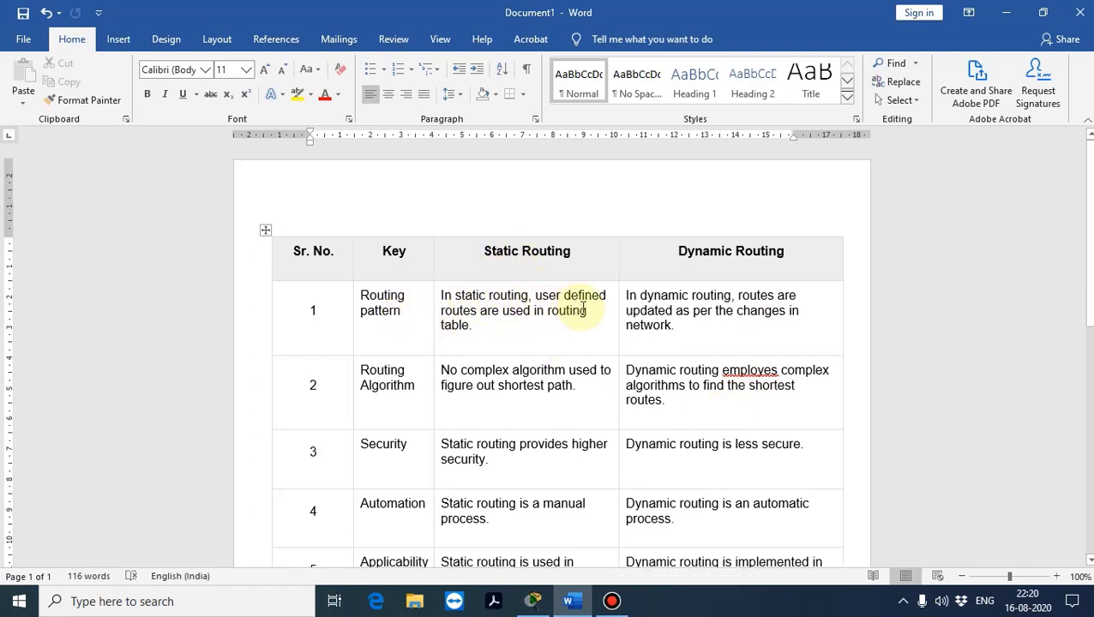
click(612, 600)
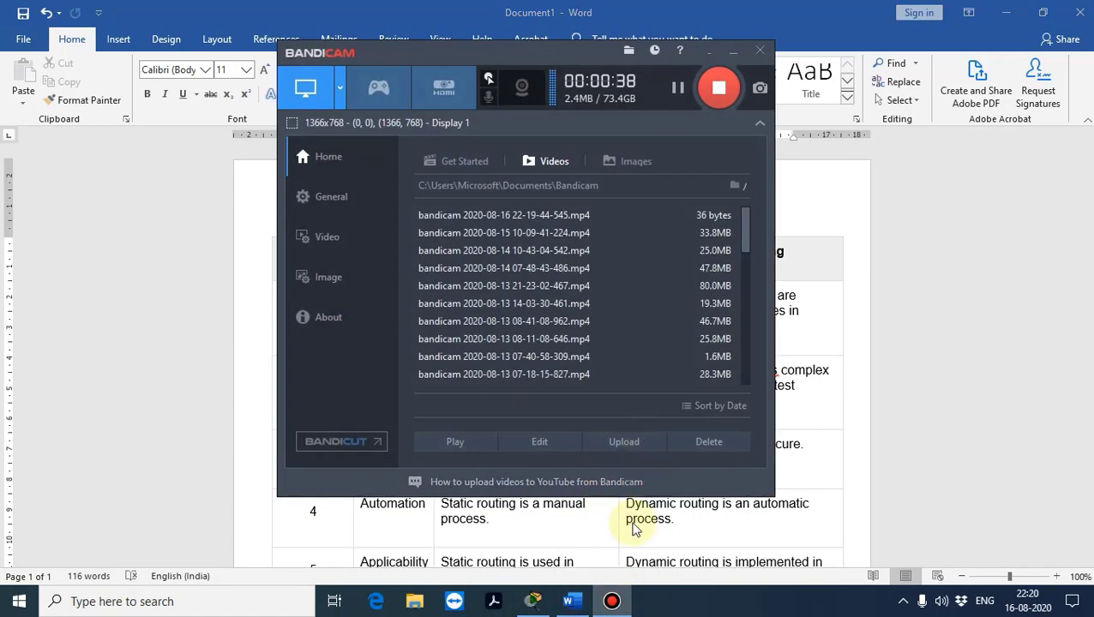
click(611, 600)
click(570, 600)
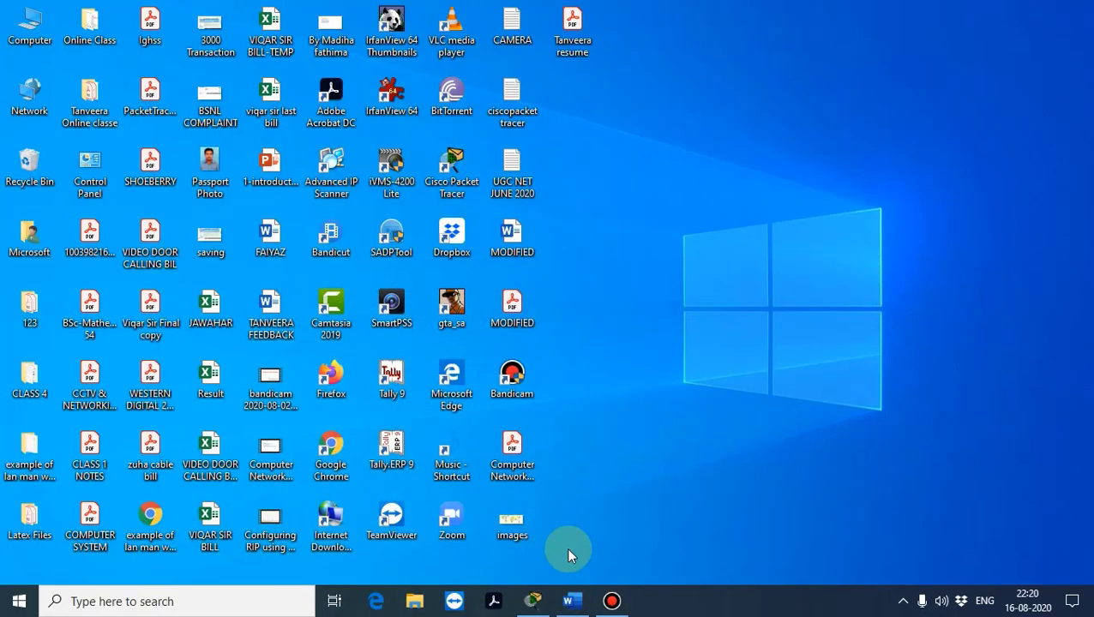
Switch to Packet Tracer, view Router2's configuration and put its window aside.
click(533, 601)
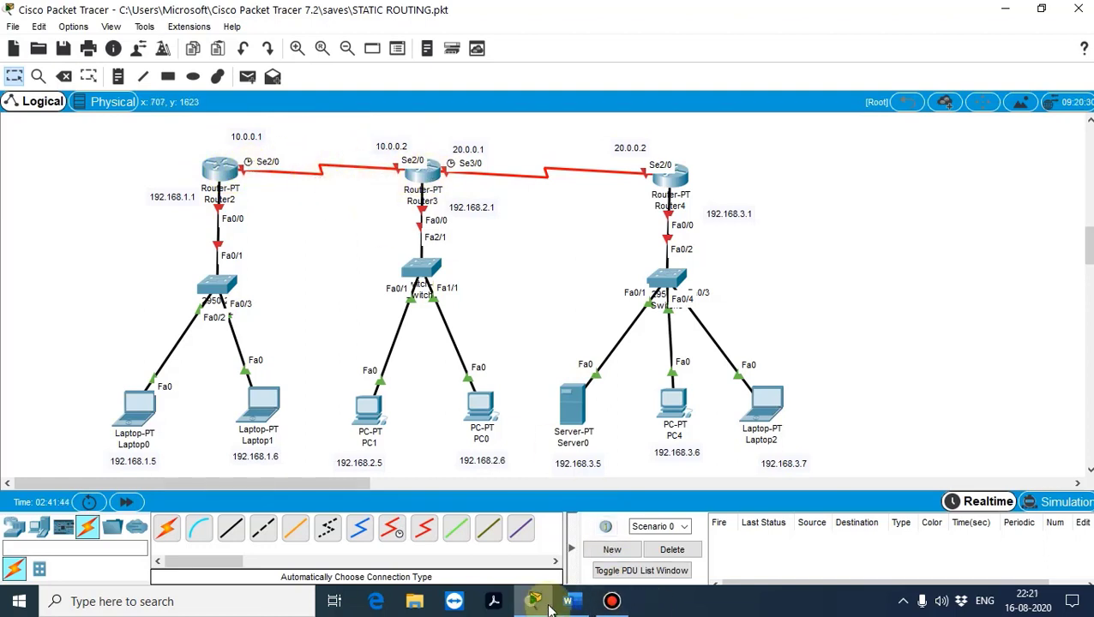
click(221, 172)
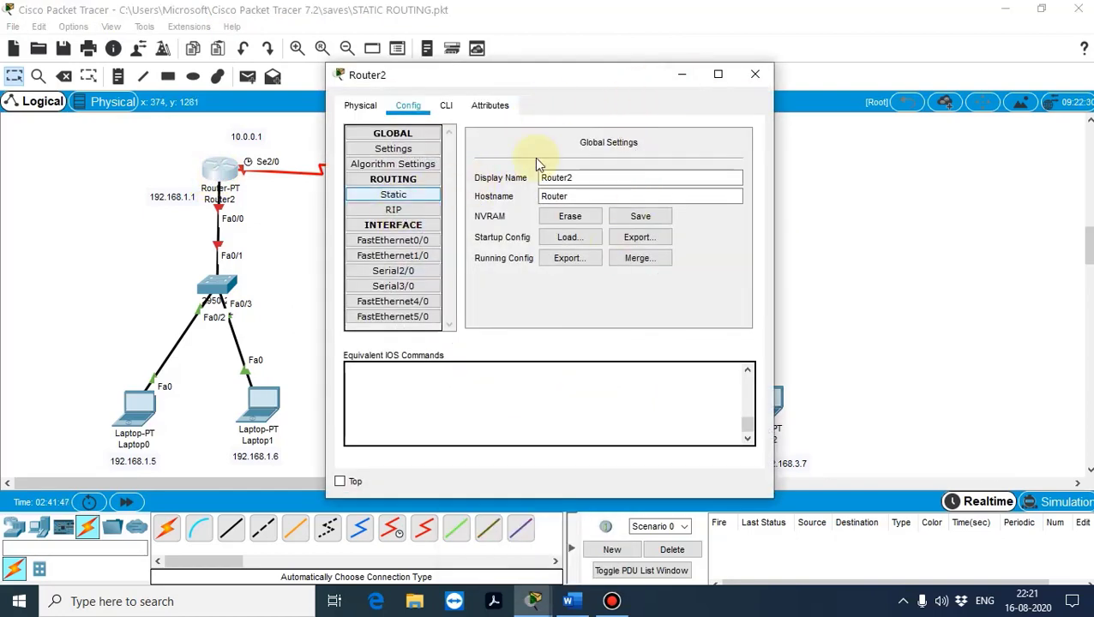
drag(655, 80, 675, 75)
click(701, 69)
Examine the static routes configured on Router0 in the uppermost topology and dismiss its window.
scroll(756, 266, up, 7)
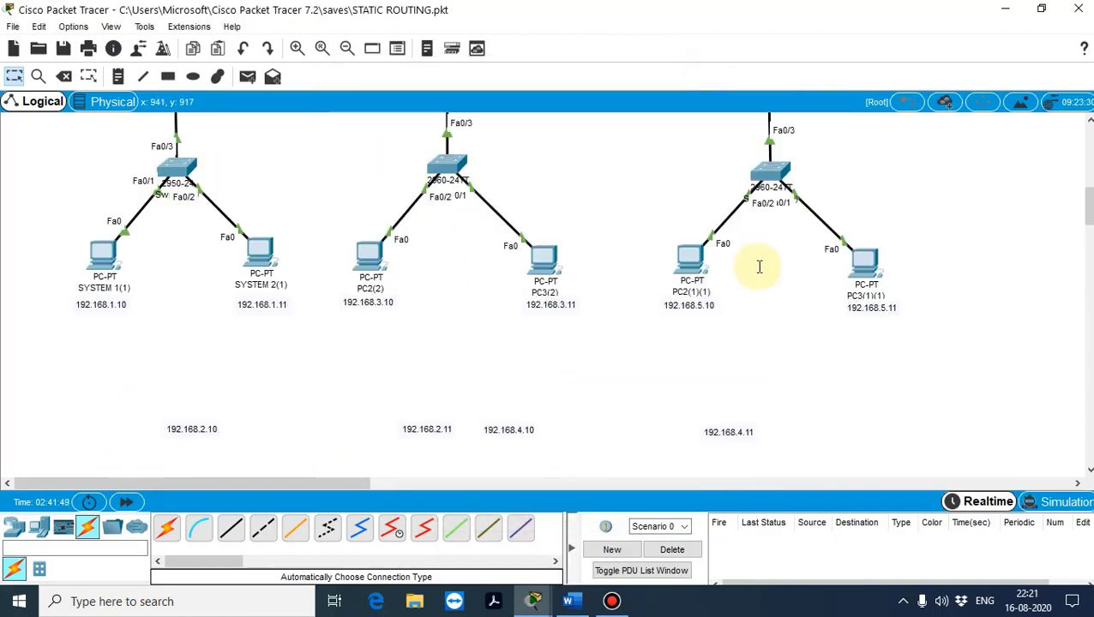
scroll(350, 222, up, 3)
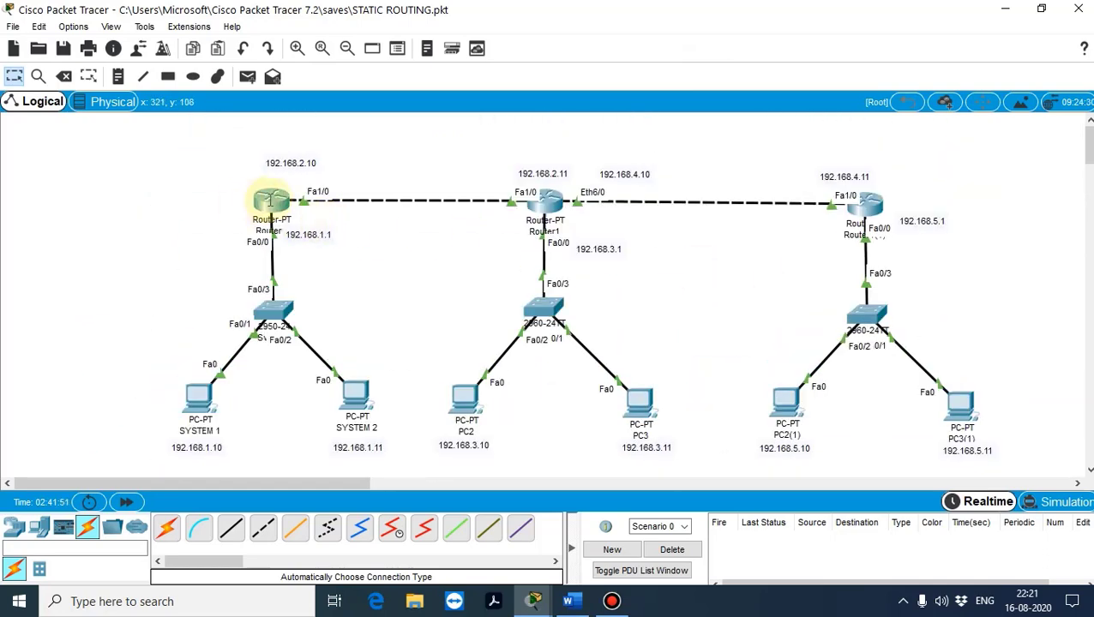
click(270, 200)
click(408, 106)
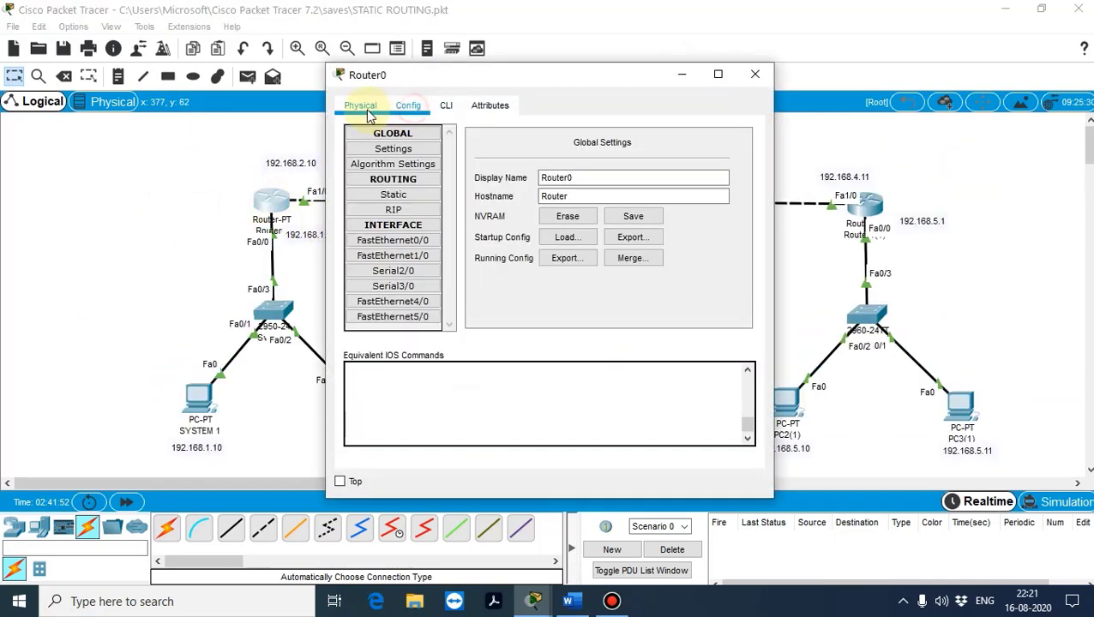
click(372, 108)
click(408, 106)
click(393, 195)
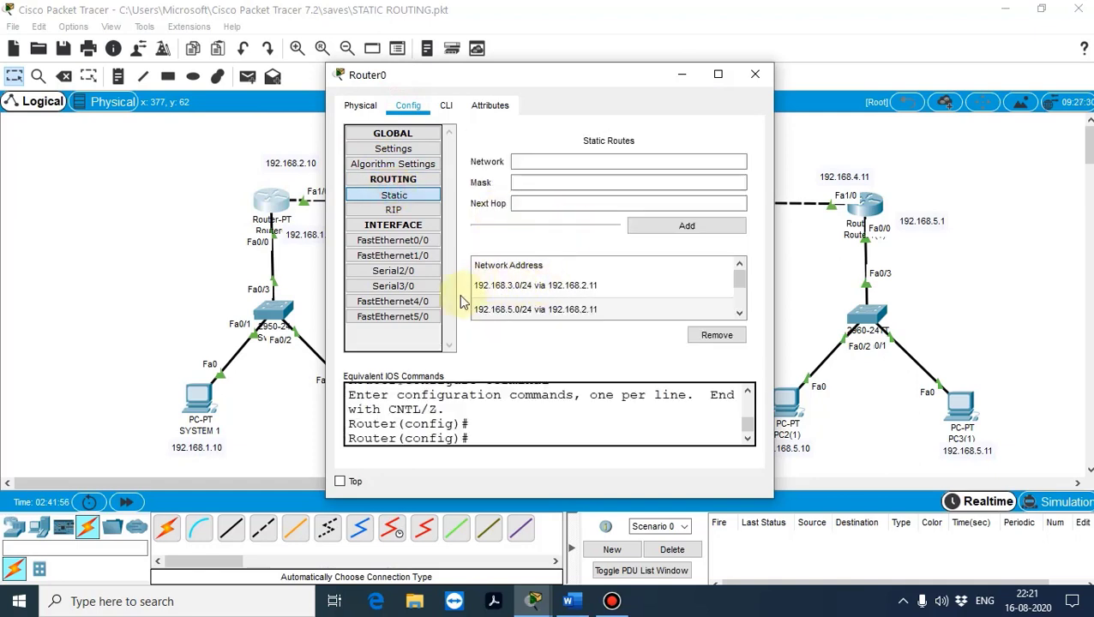
click(752, 77)
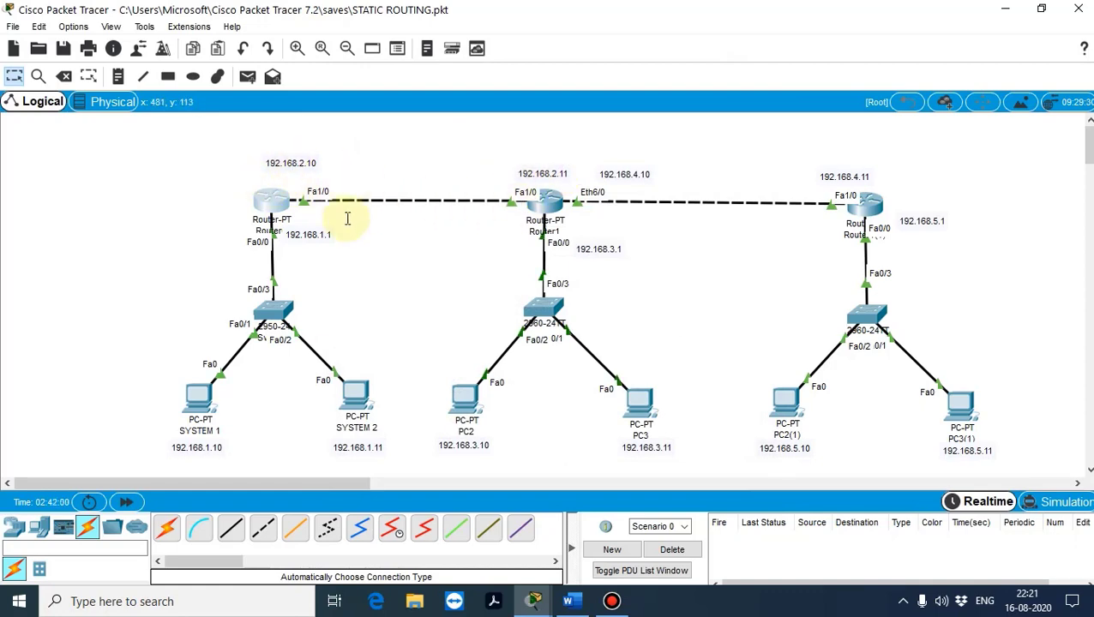
Look over the other topologies and compare the static and dynamic routing patterns in the Word table.
scroll(451, 272, down, 5)
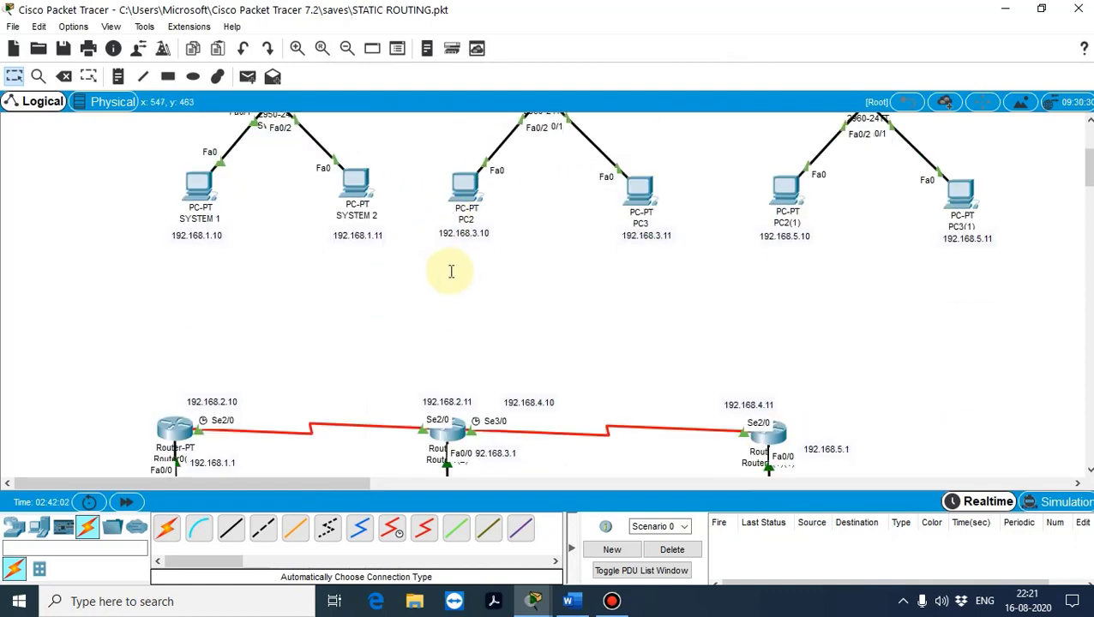
scroll(451, 272, up, 6)
scroll(454, 269, down, 12)
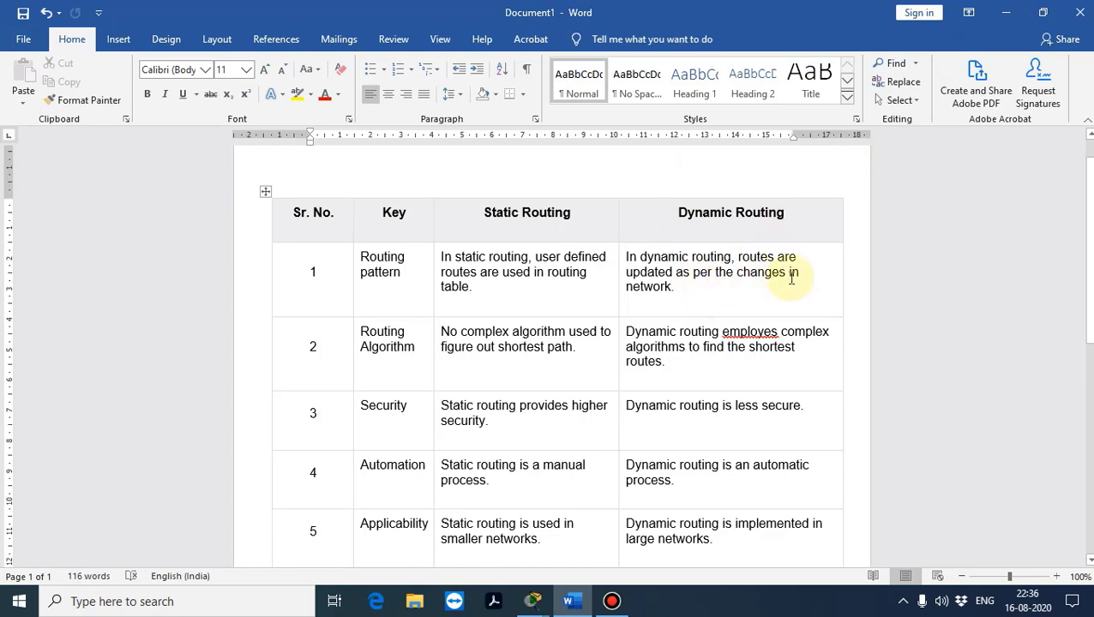
click(1001, 17)
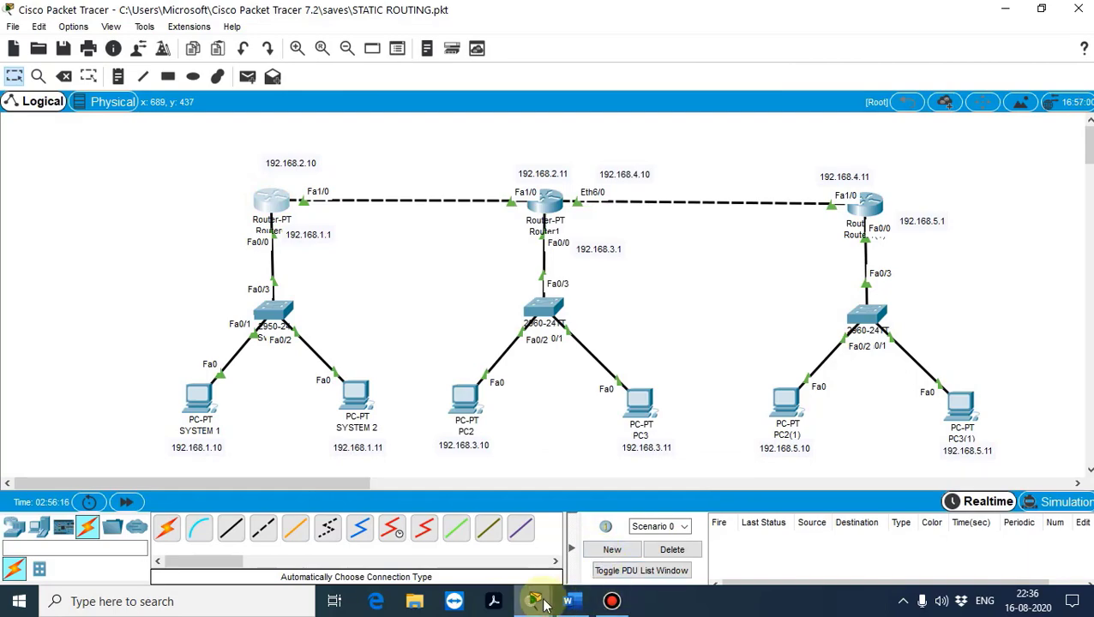
Return to Router2's open configuration window in Packet Tracer, check its static routing section and close the window.
mouse_move(547, 593)
mouse_move(661, 561)
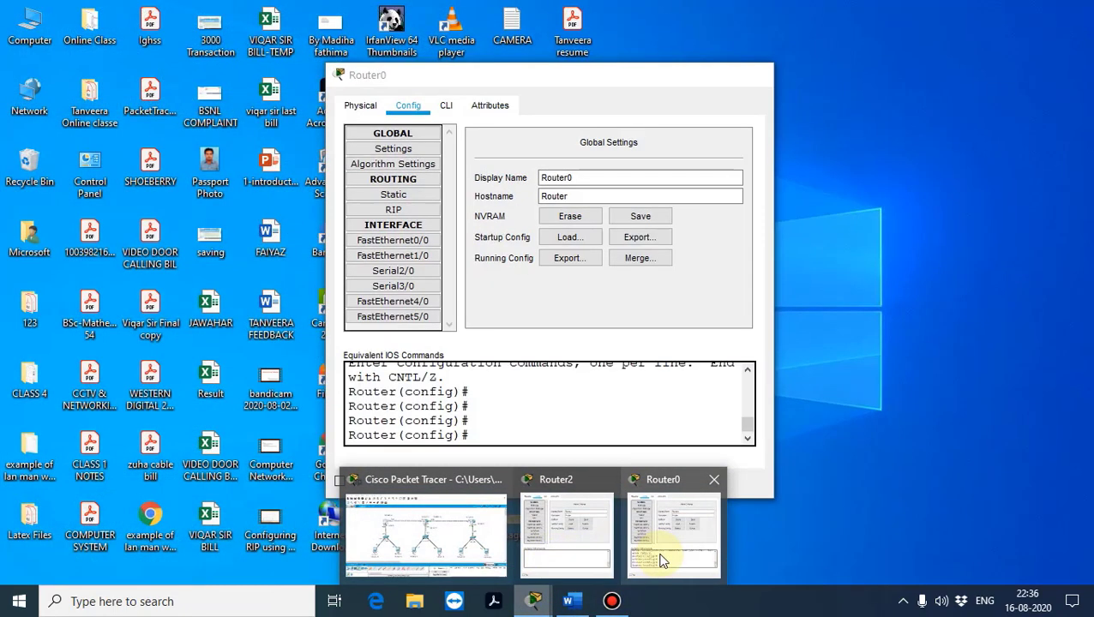
click(585, 538)
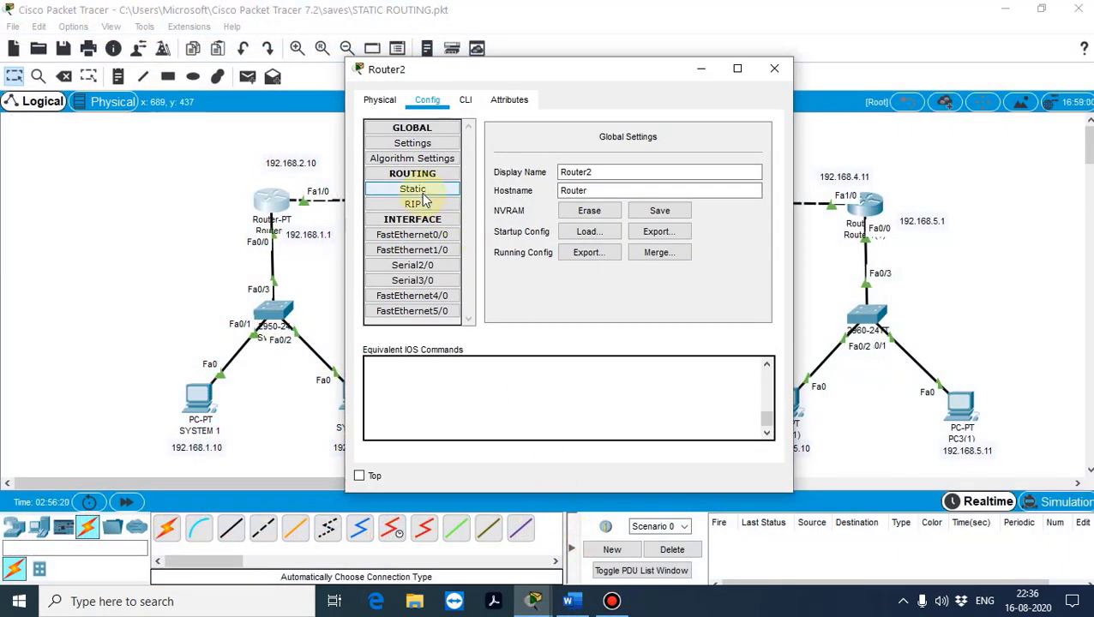
click(423, 192)
click(774, 68)
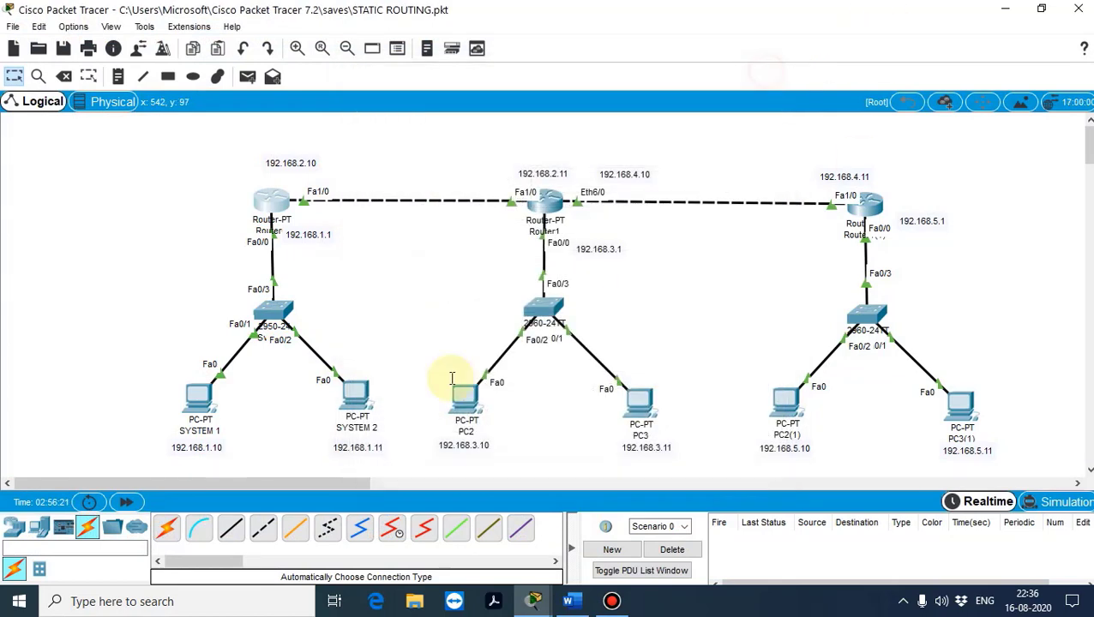
Bring back Router0's configuration window, review its static routes again and close it.
mouse_move(533, 600)
click(605, 557)
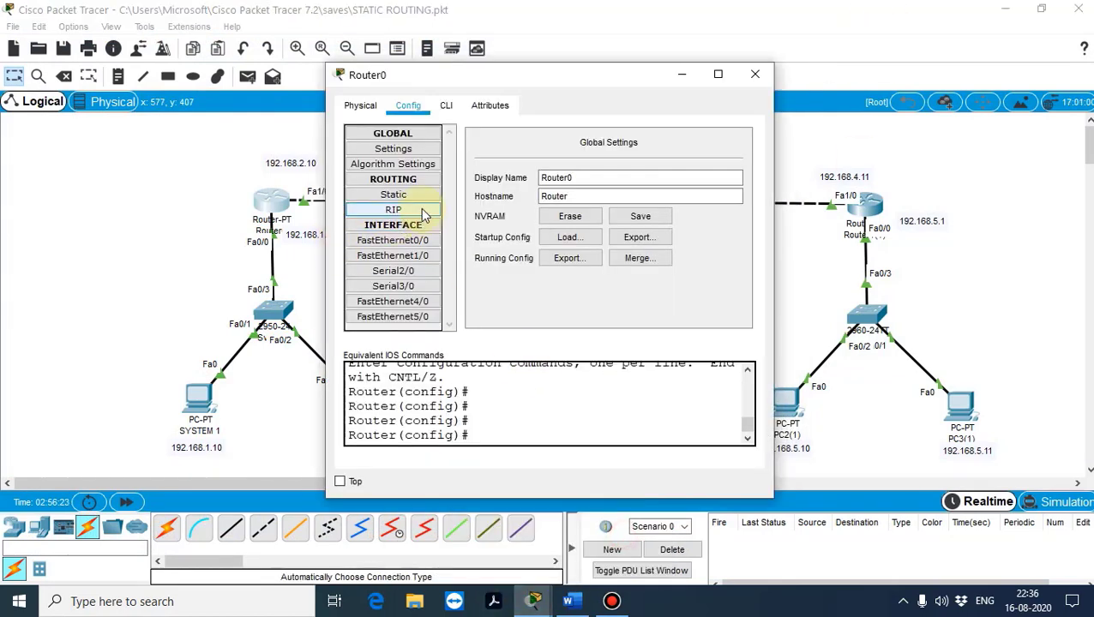
click(390, 195)
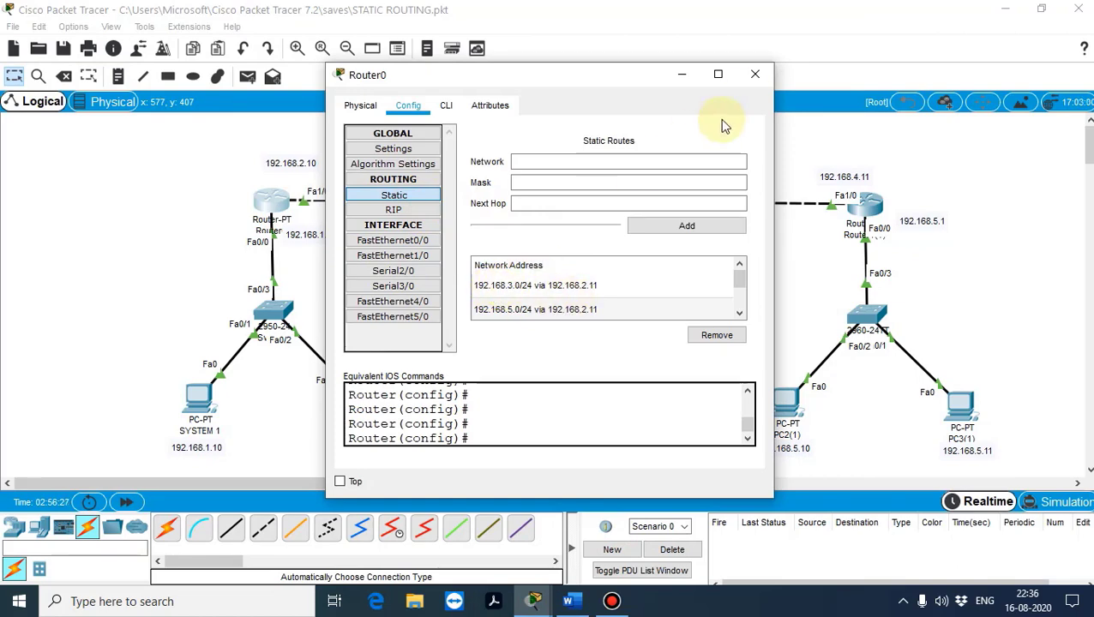
click(753, 74)
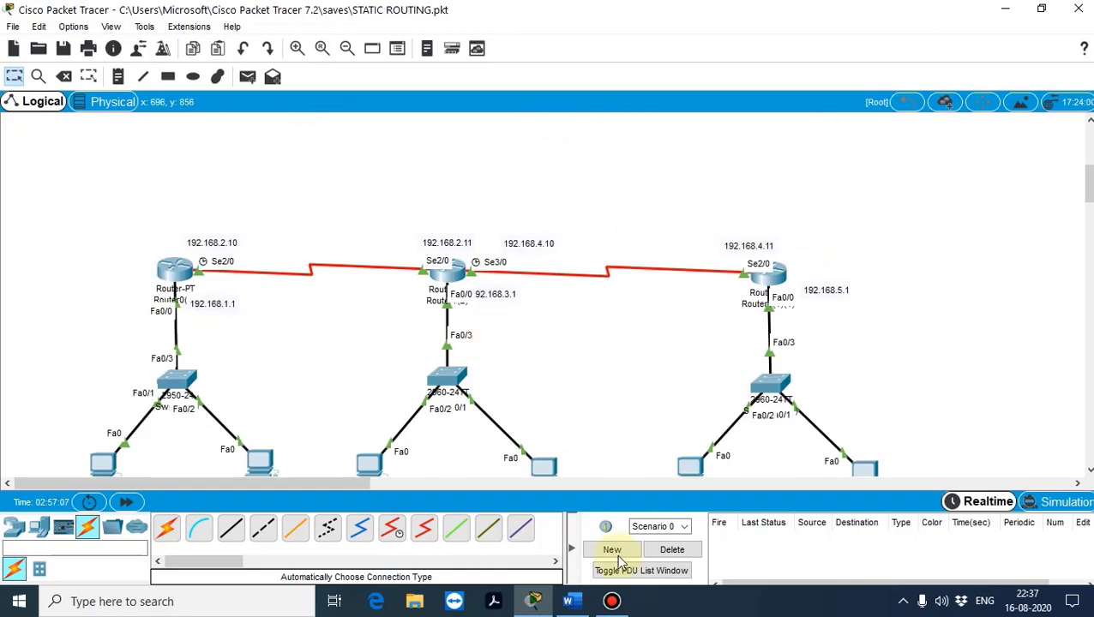
Switch to Word and read the routing algorithm, security and automation rows of the comparison table.
click(568, 601)
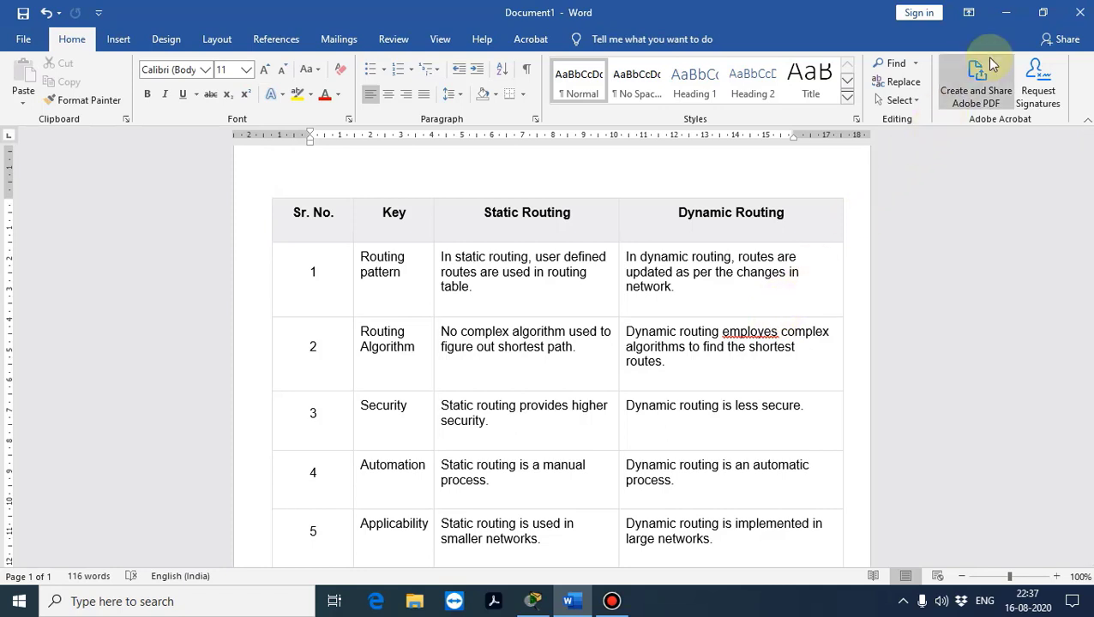
scroll(472, 363, down, 1)
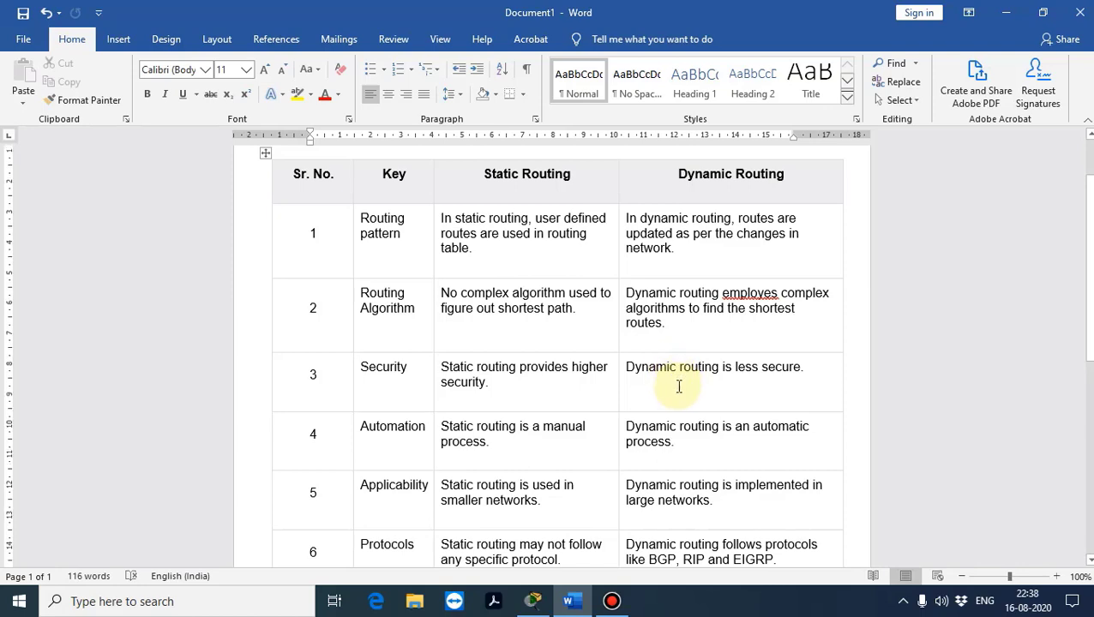
scroll(677, 383, down, 1)
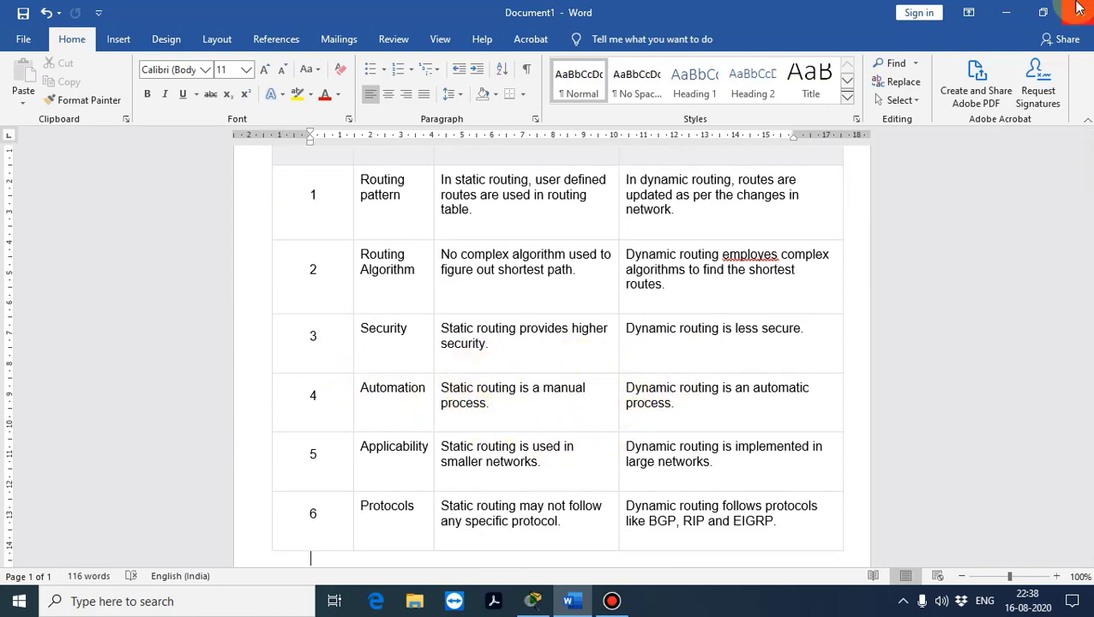
click(1006, 12)
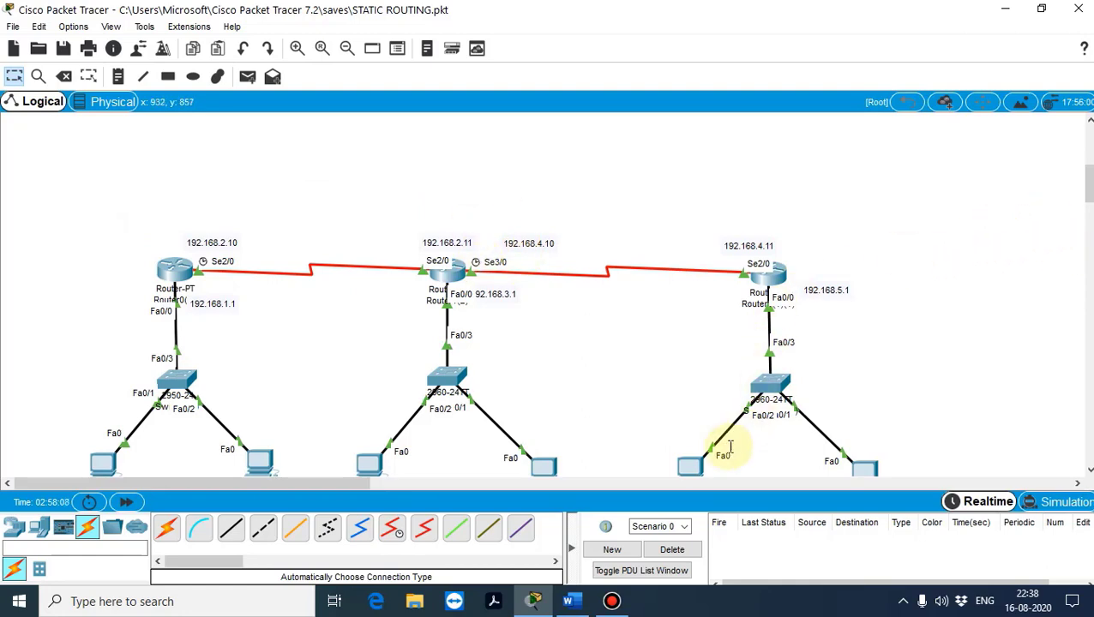
click(615, 604)
click(548, 605)
click(548, 605)
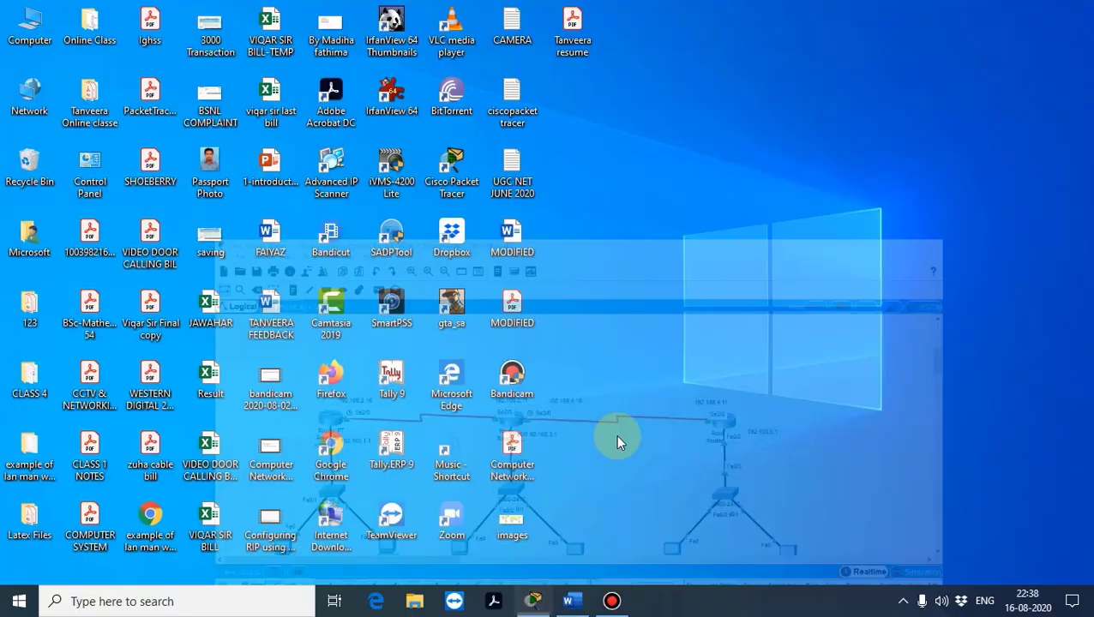
click(533, 601)
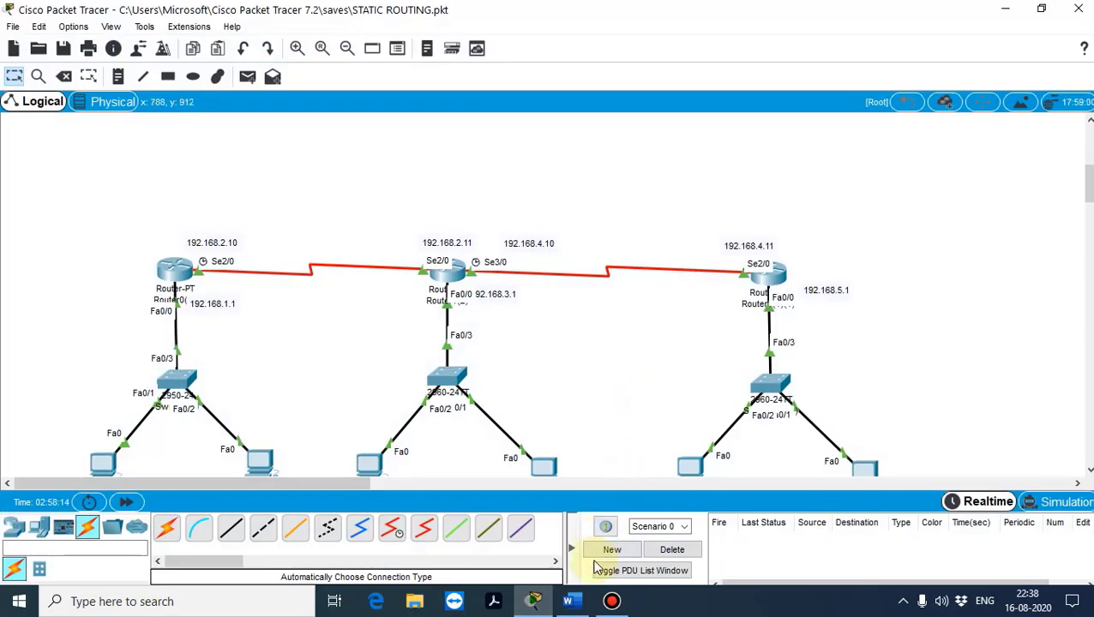
Return to the Word table and read the applicability and protocols rows for static and dynamic routing.
click(568, 601)
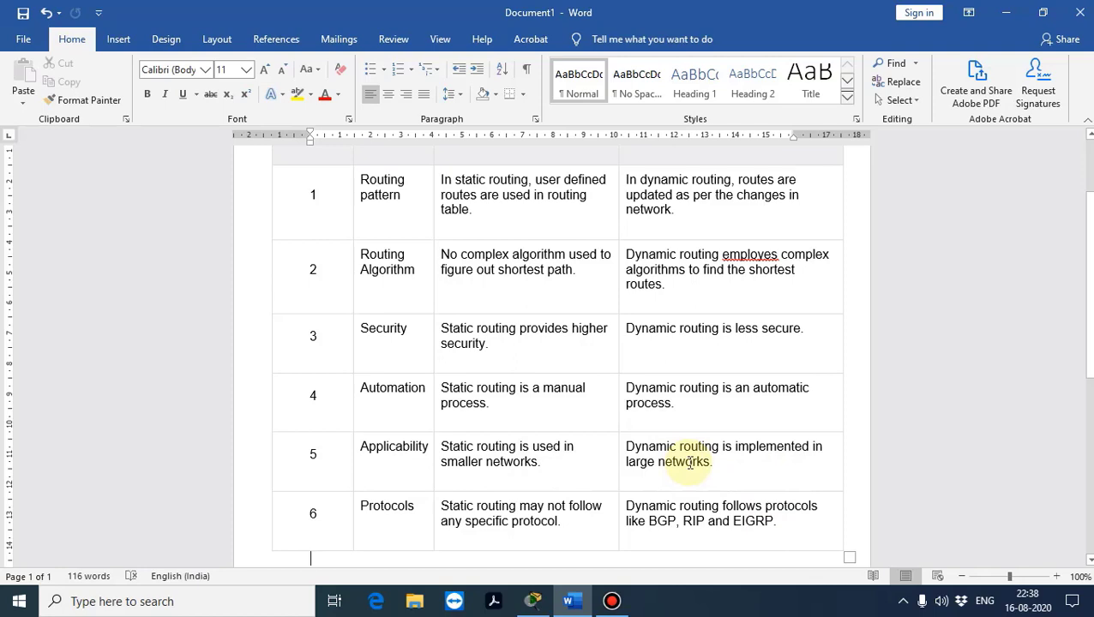
scroll(690, 463, up, 1)
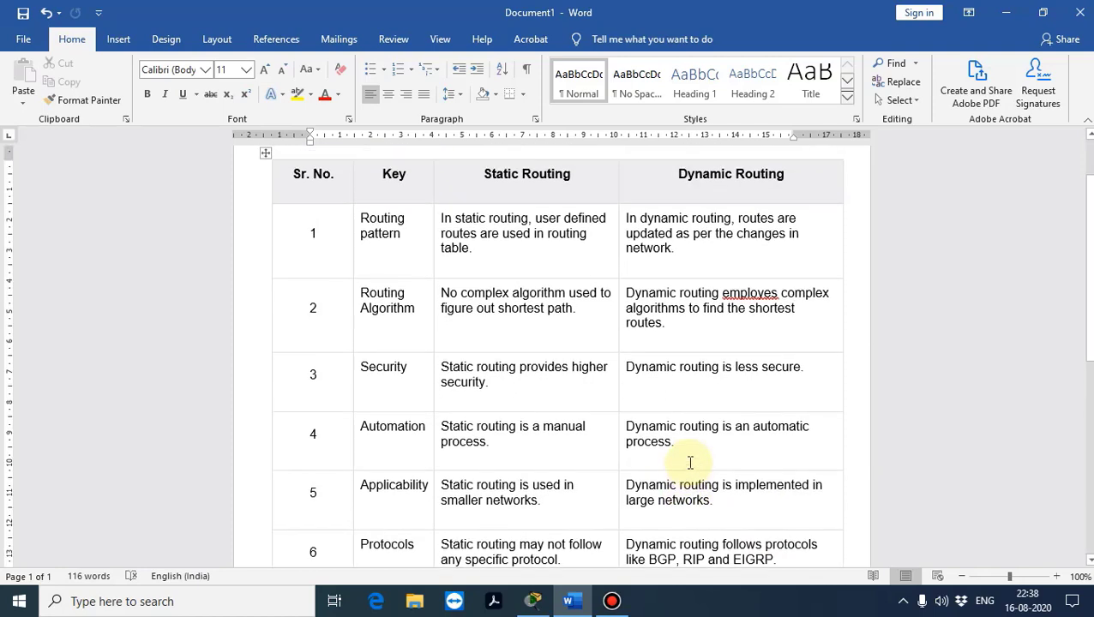
scroll(688, 464, down, 1)
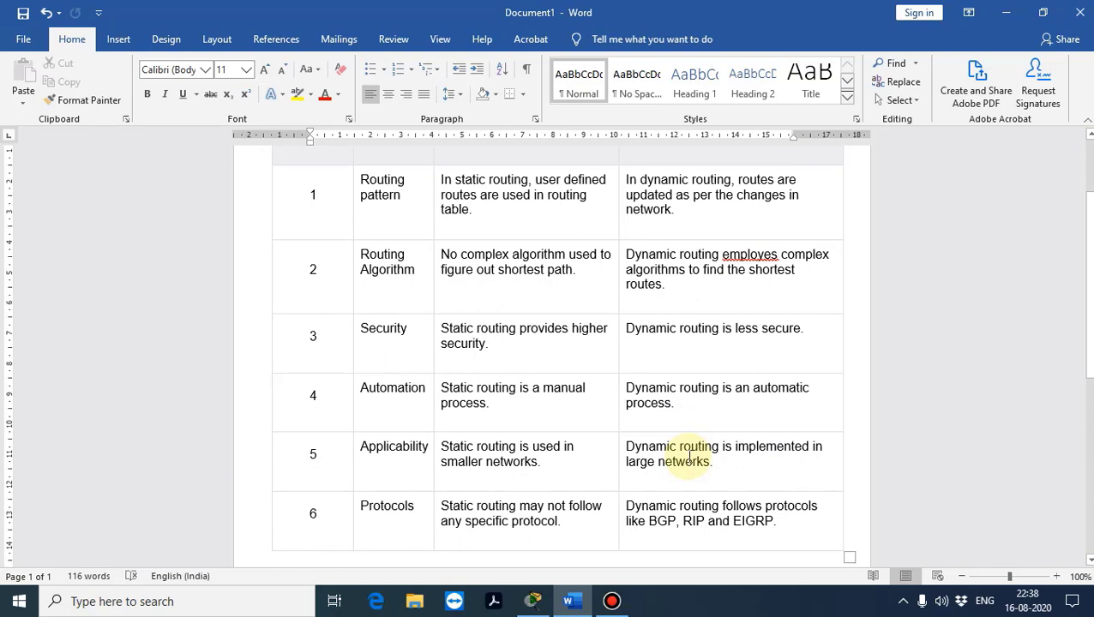
scroll(690, 454, down, 2)
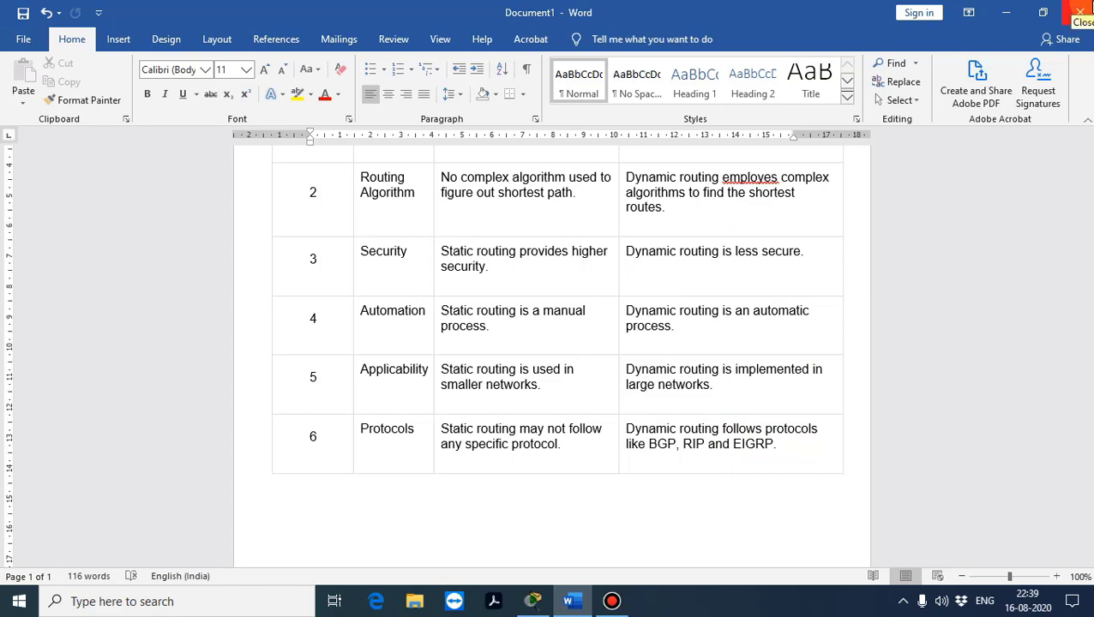
Close the Word document without saving and show the Router2, Router3 and Router4 topology in Packet Tracer.
click(1080, 12)
click(552, 335)
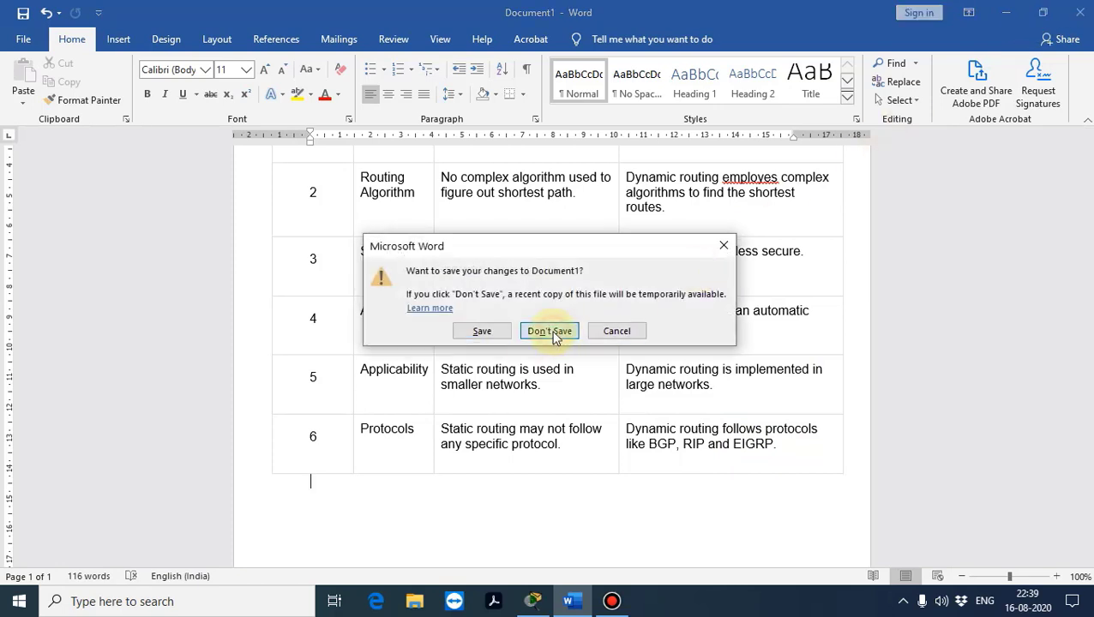
scroll(501, 382, down, 10)
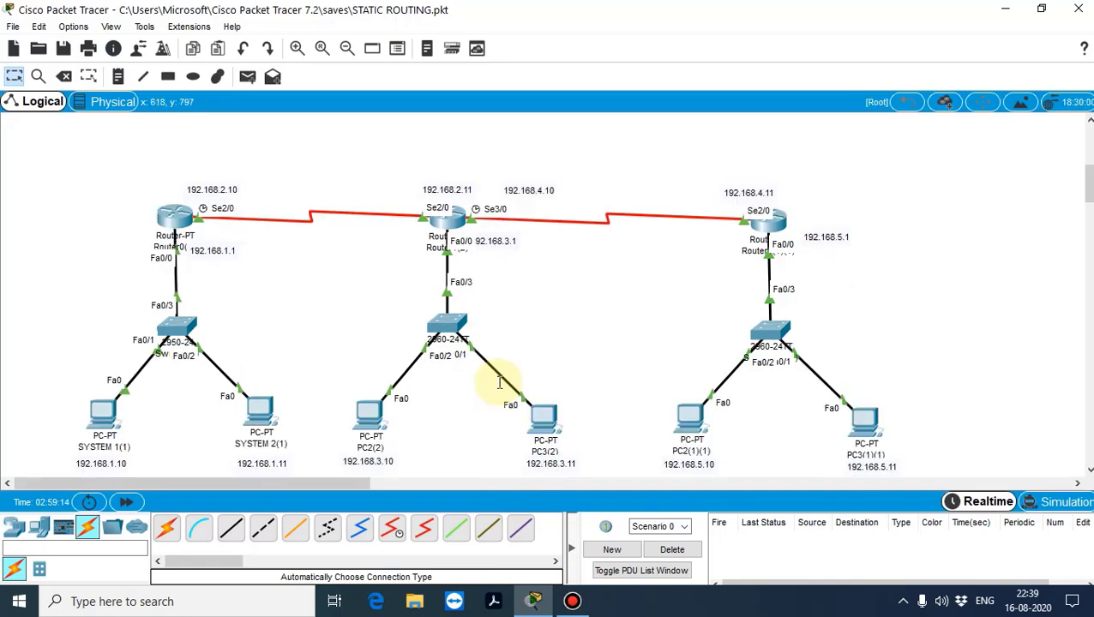
scroll(500, 382, up, 2)
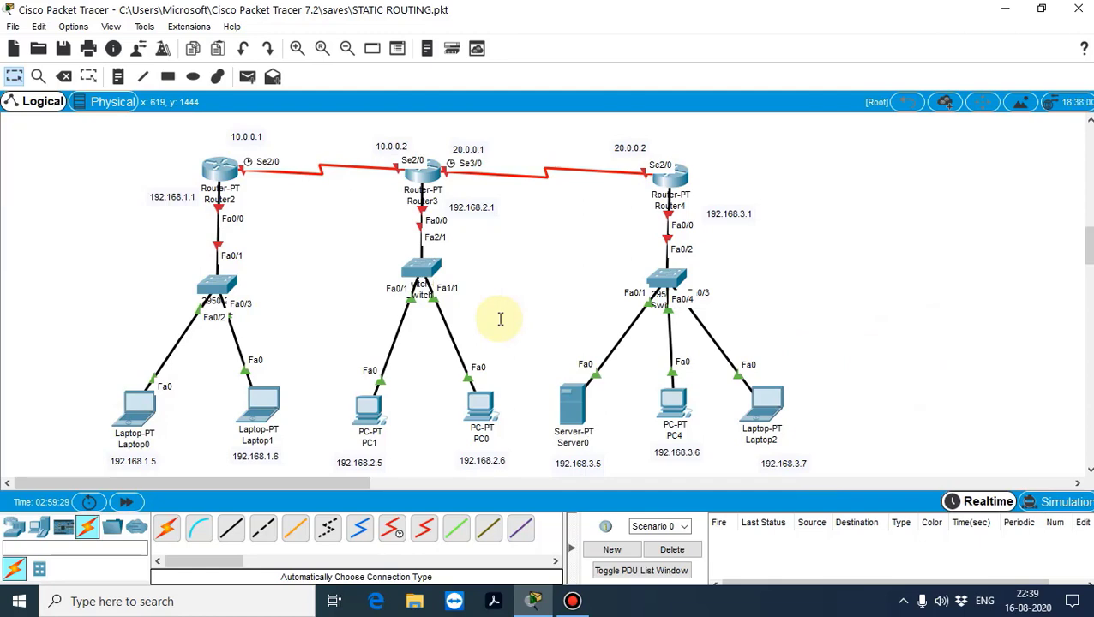
Open Laptop0's IP configuration and assign the static address 192.168.1.5 with subnet mask 255.255.255.0.
click(132, 403)
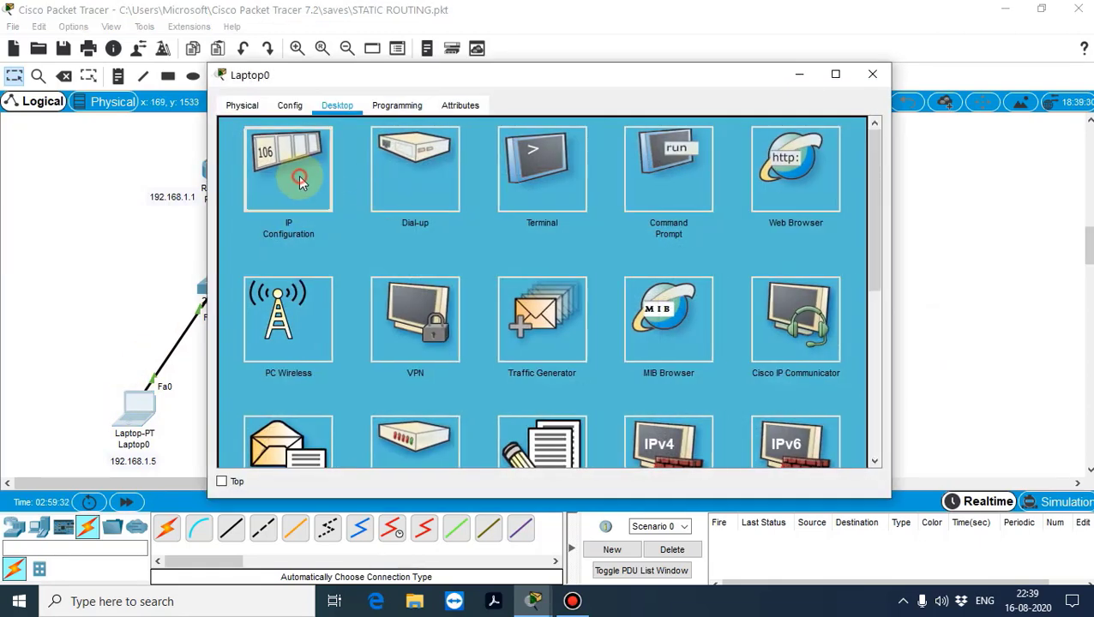
click(298, 175)
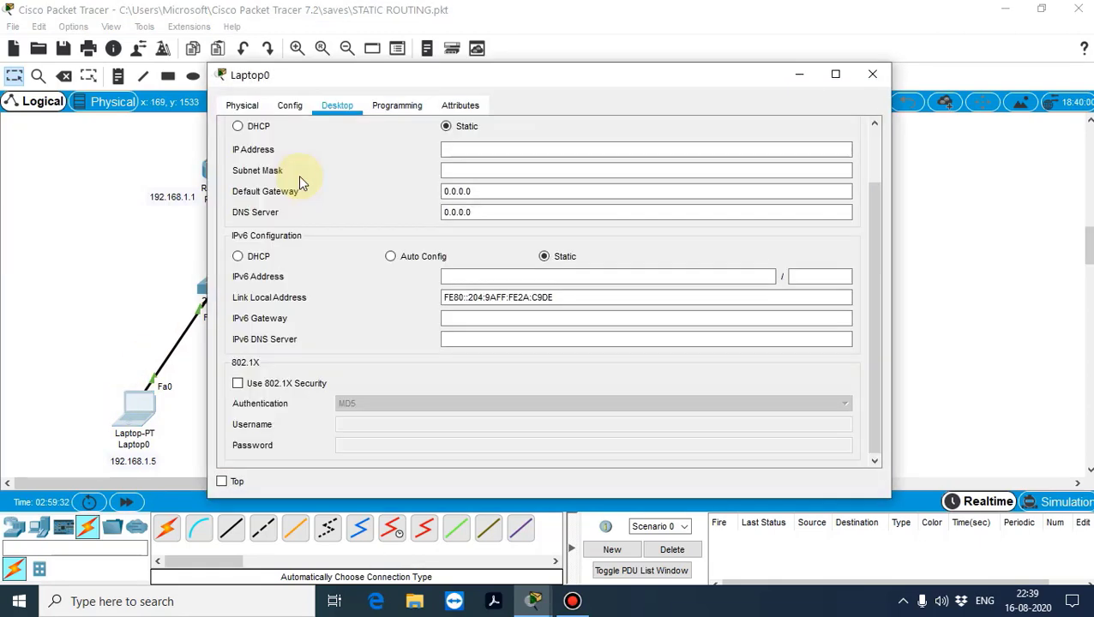
click(520, 149)
drag(481, 73, 715, 78)
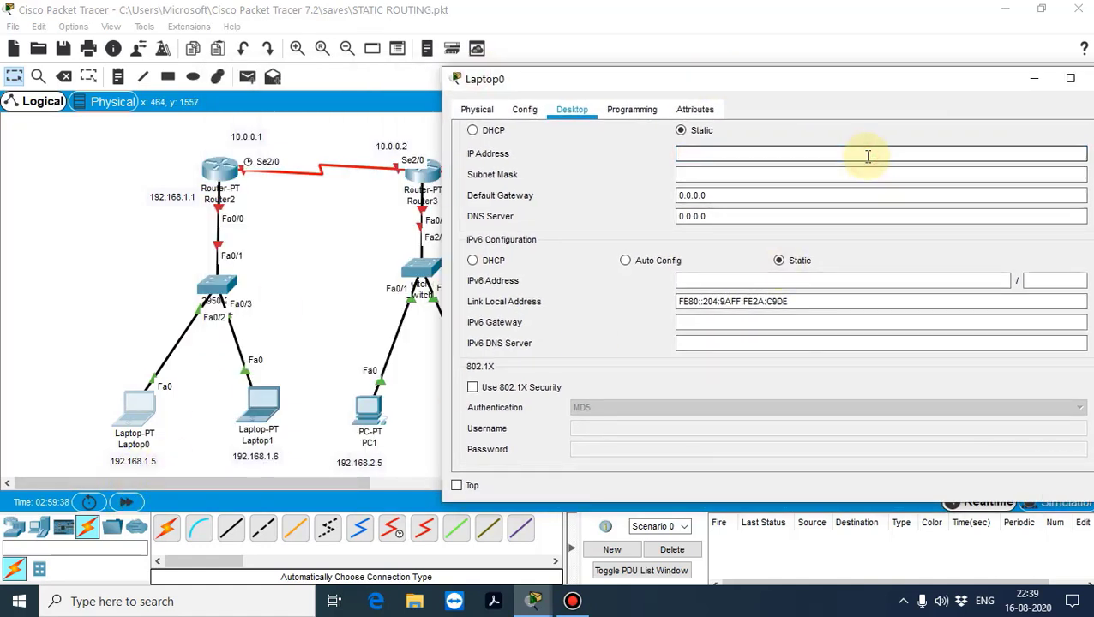
text(192.168.1.5)
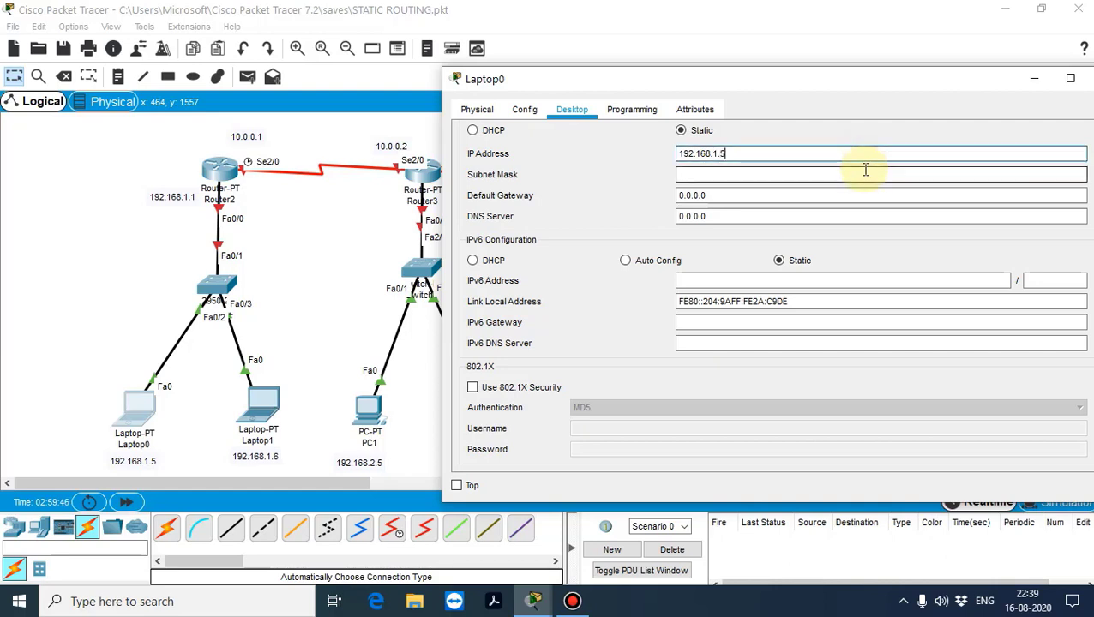
click(865, 170)
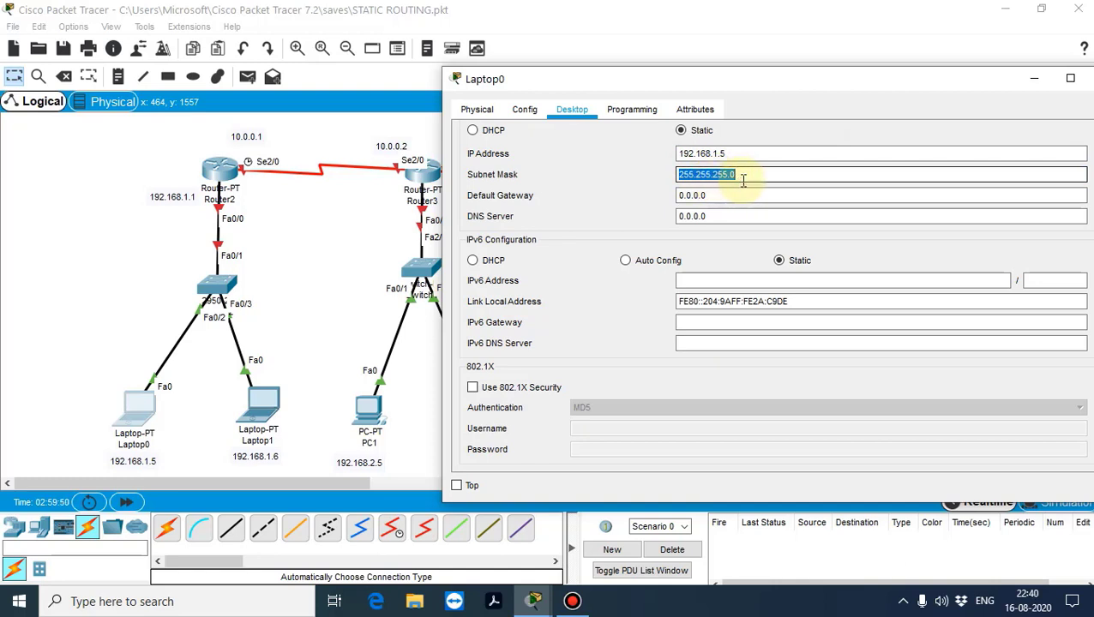
click(776, 156)
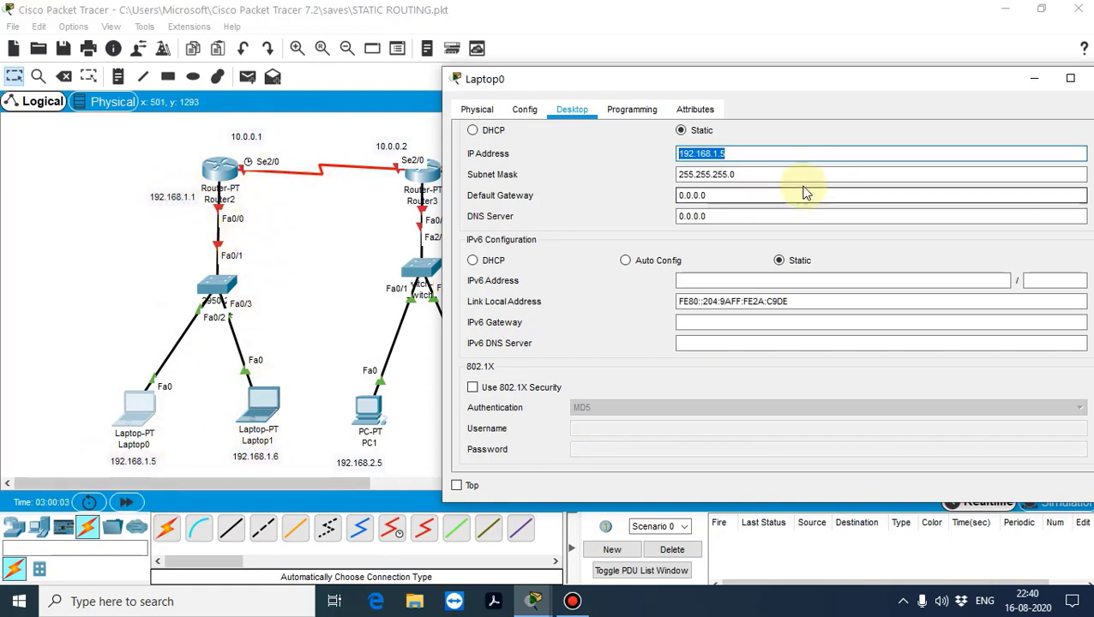
Set Laptop0's default gateway to 192.168.1.1 and close its configuration window.
click(762, 193)
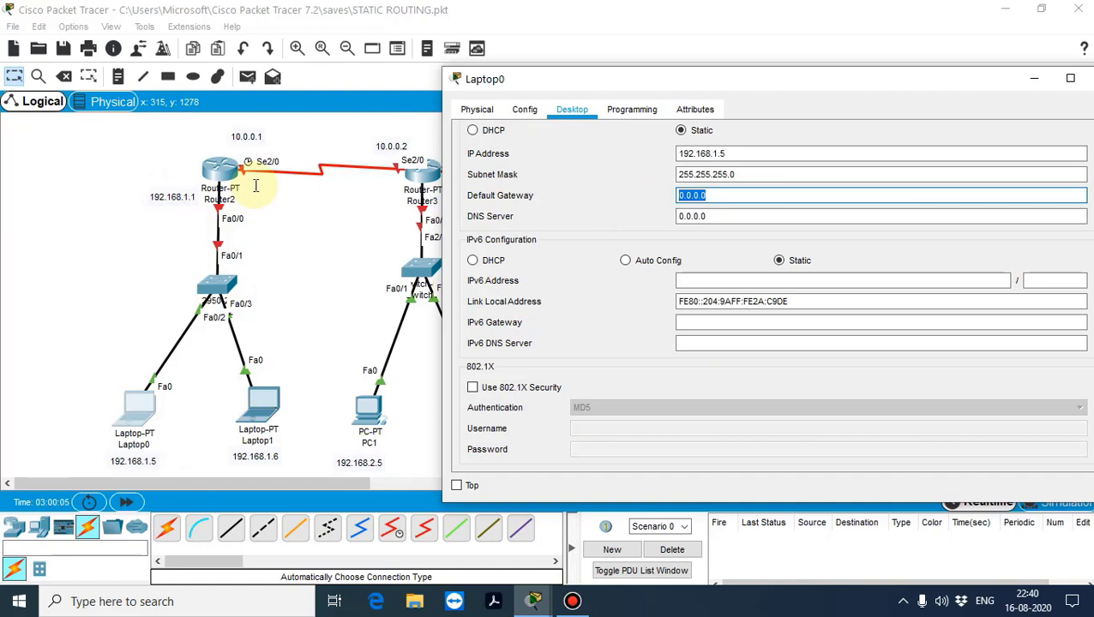
text(192.168.1.1)
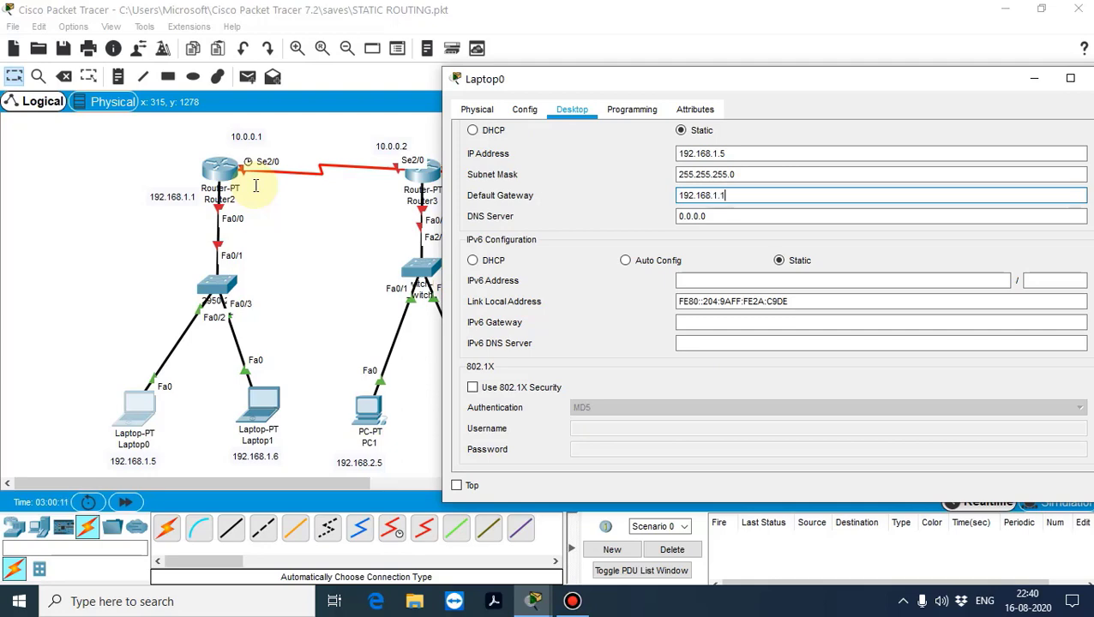
drag(947, 86, 814, 61)
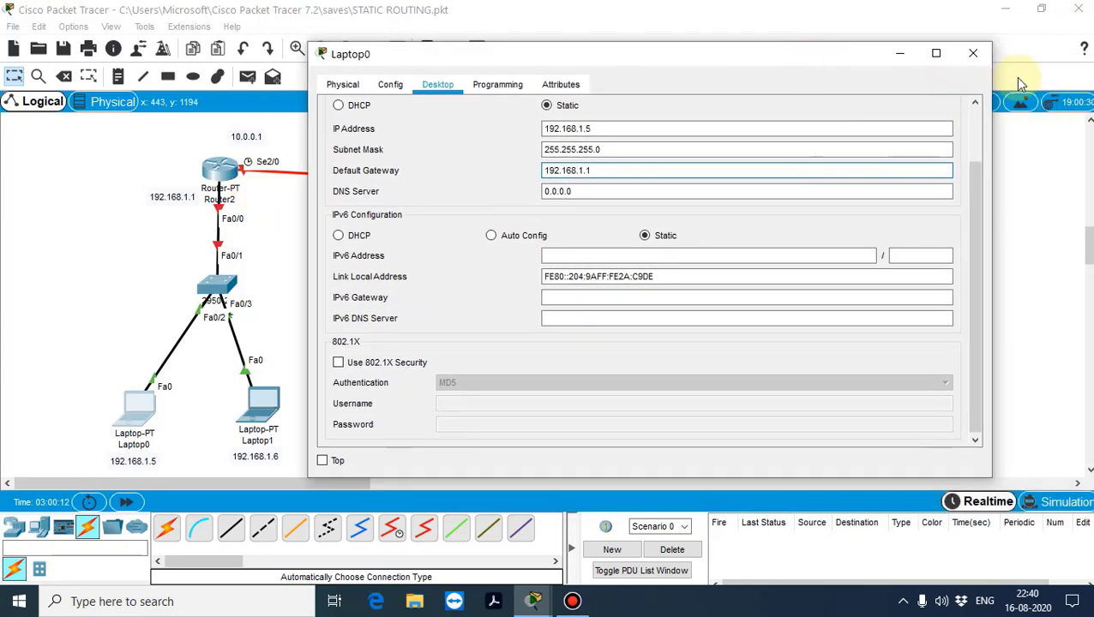
click(973, 53)
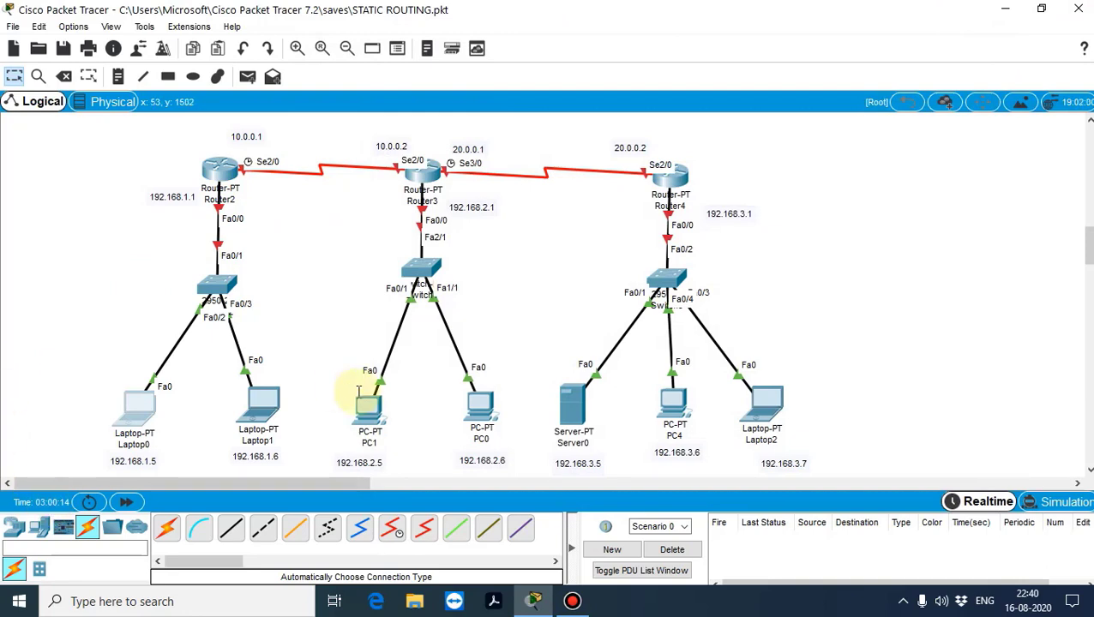
Open Laptop1's IP configuration and assign the static address 192.168.1.6 with subnet mask 255.255.255.0.
click(261, 396)
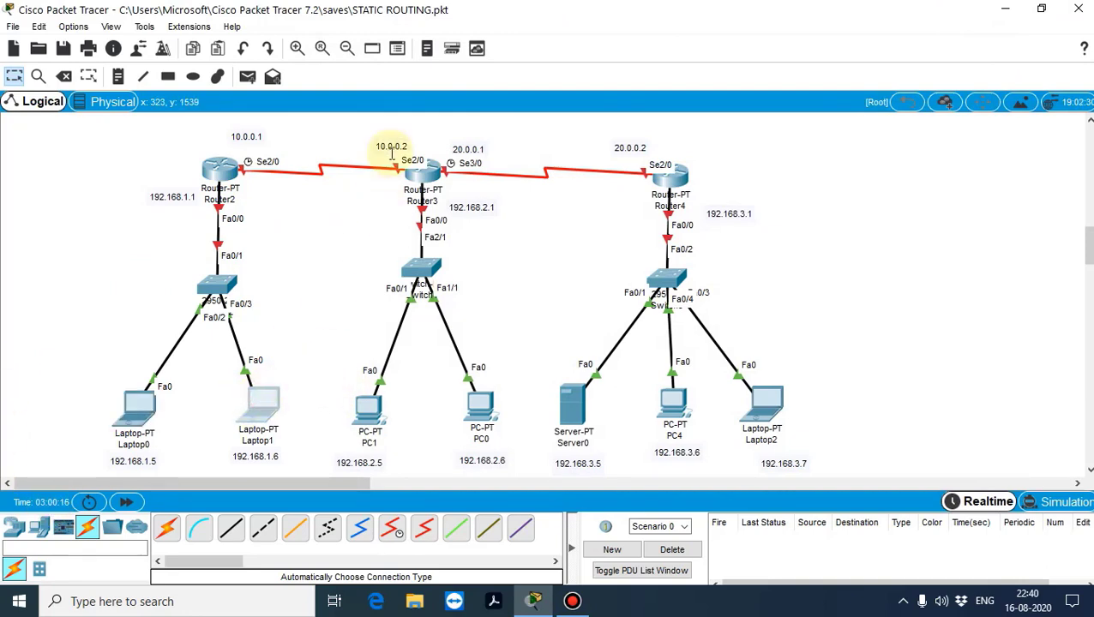
click(337, 105)
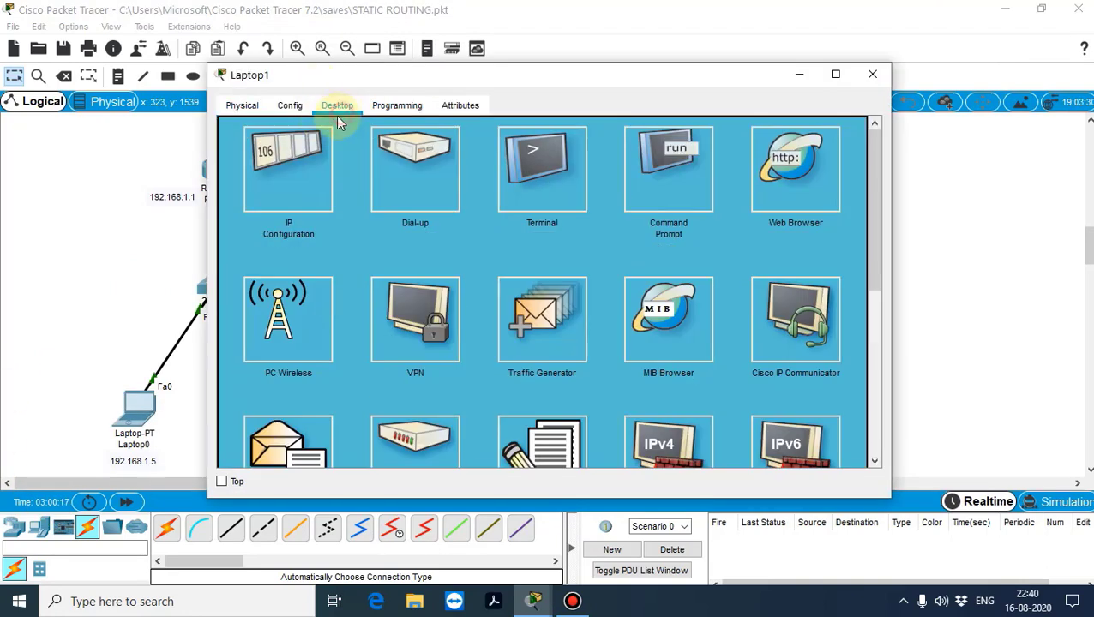
click(301, 148)
click(509, 61)
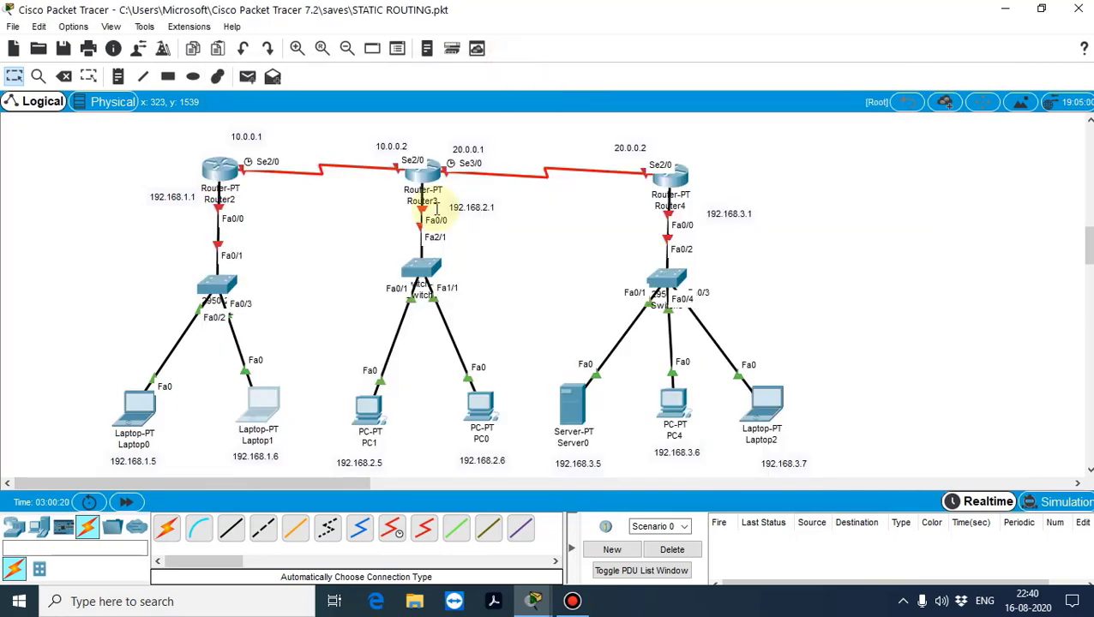
mouse_move(533, 600)
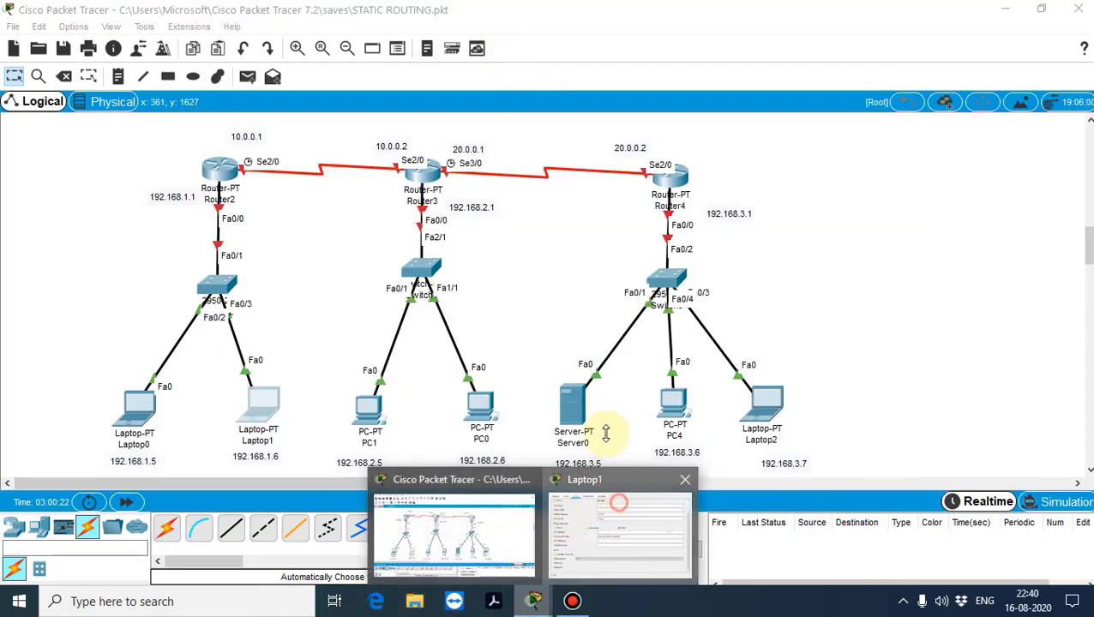
click(619, 527)
drag(491, 74, 742, 49)
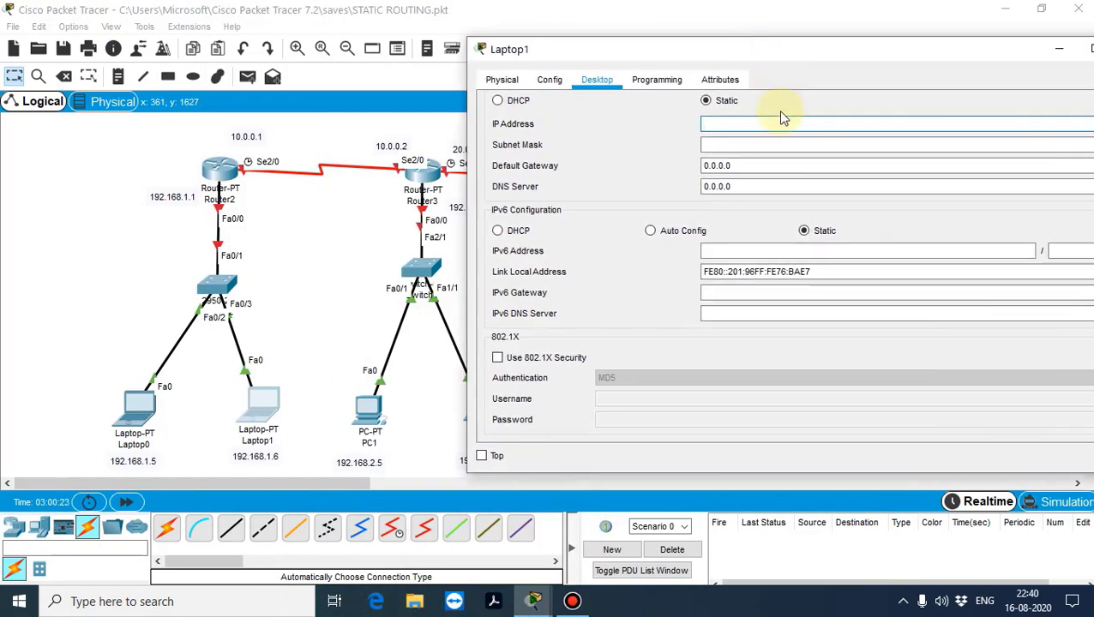
click(772, 125)
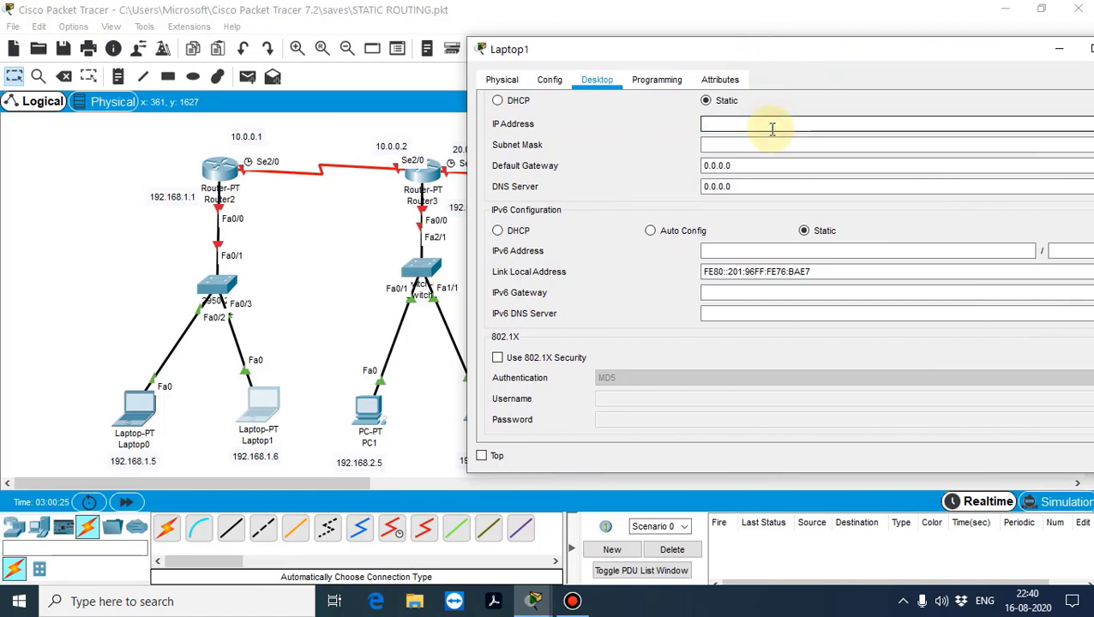
text(192.168.1.6)
key(Tab)
Set Laptop1's default gateway to 192.168.1.1 and close its configuration window.
key(Tab)
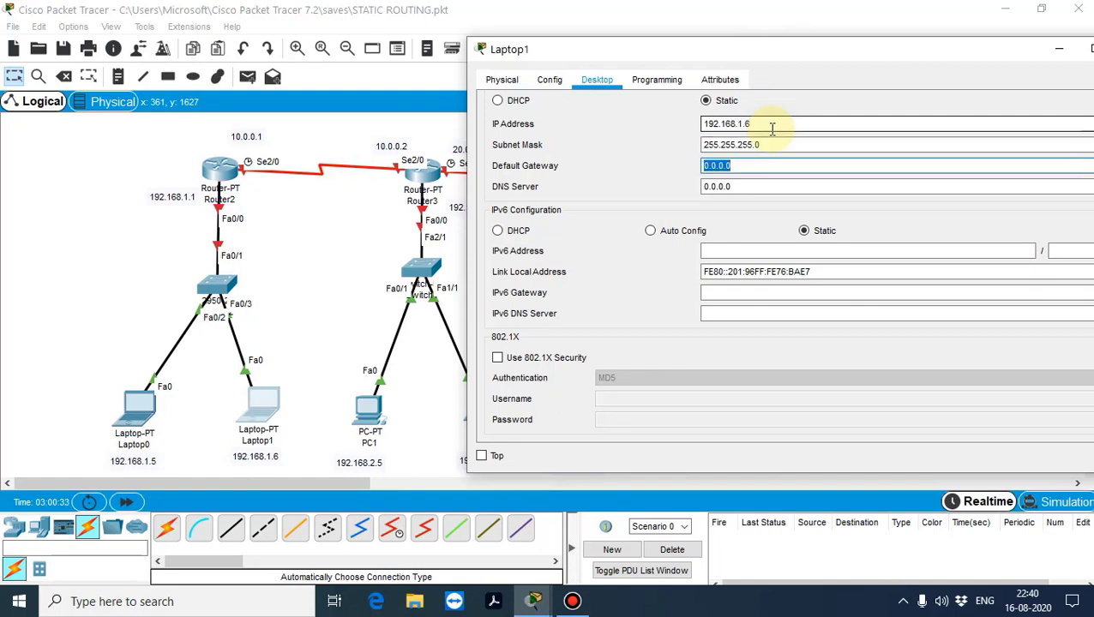
text(192)
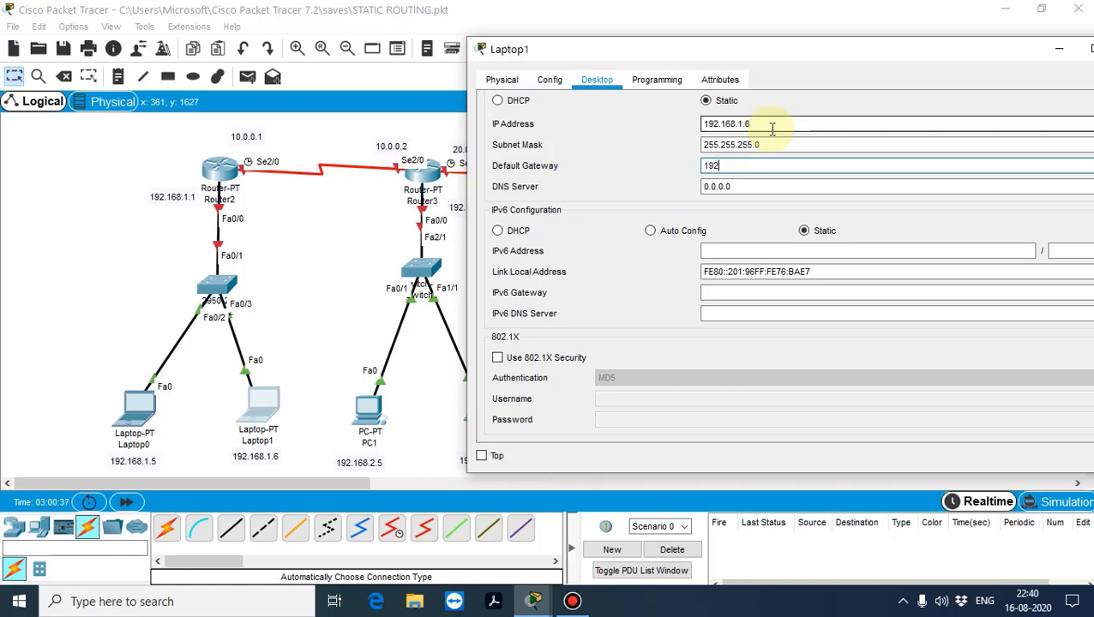
text(.168)
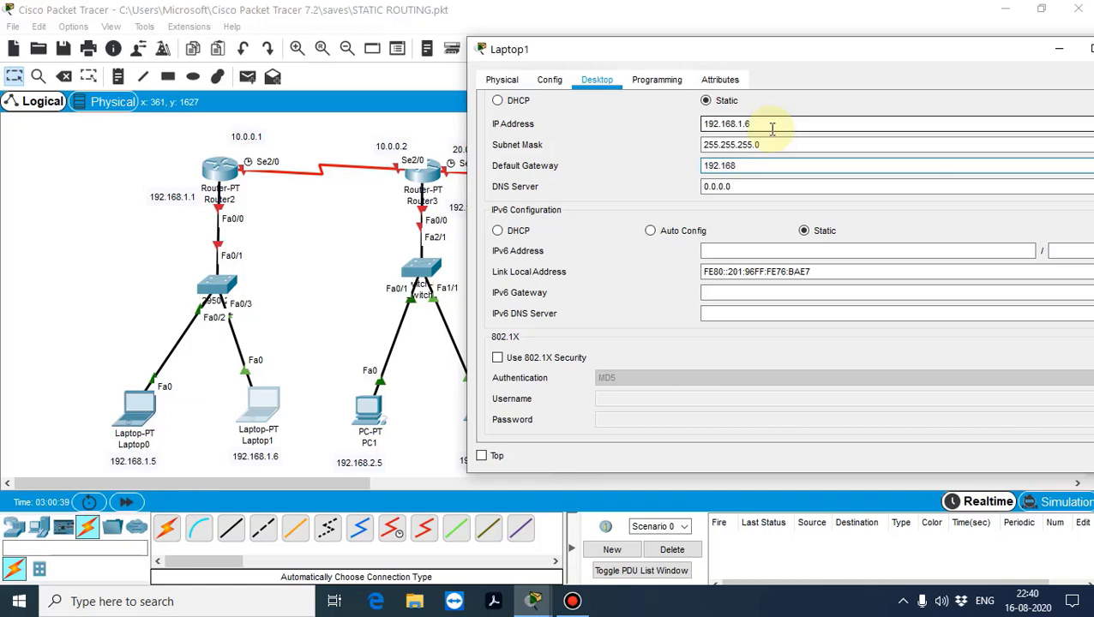
text(.1.1)
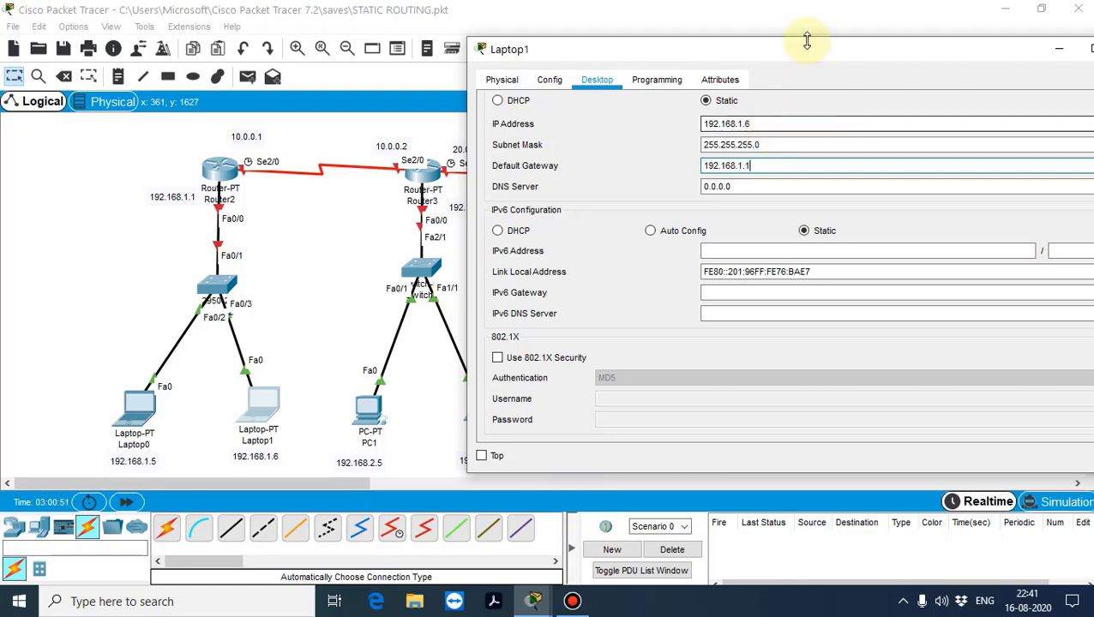
drag(805, 43, 582, 44)
click(904, 50)
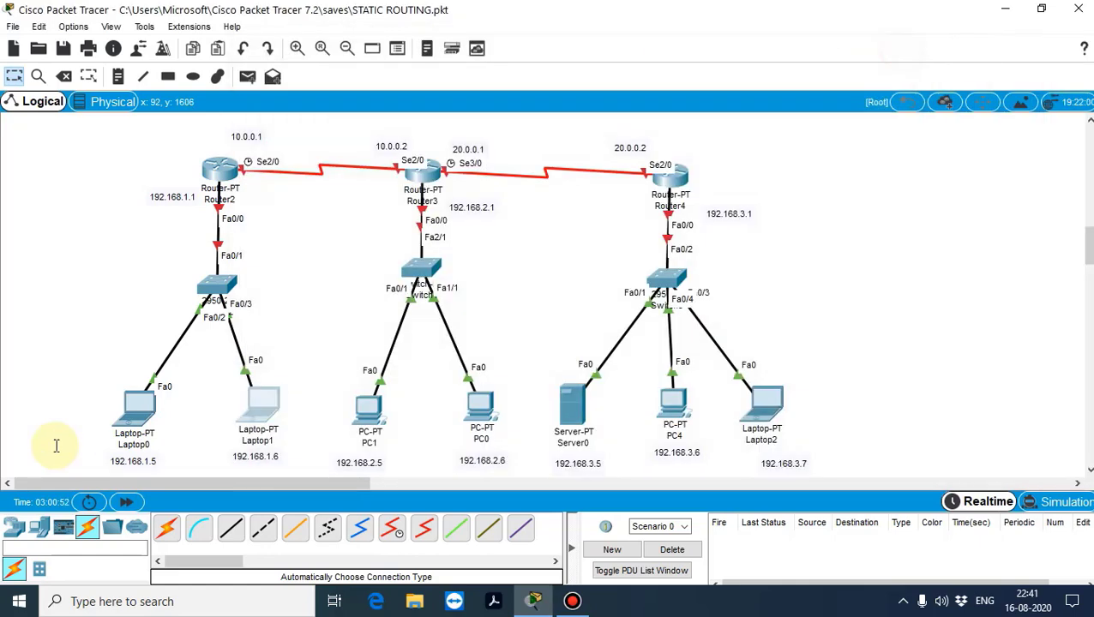
Open PC1's IP configuration and assign the static address 192.168.2.5 with subnet mask 255.255.255.0.
click(369, 408)
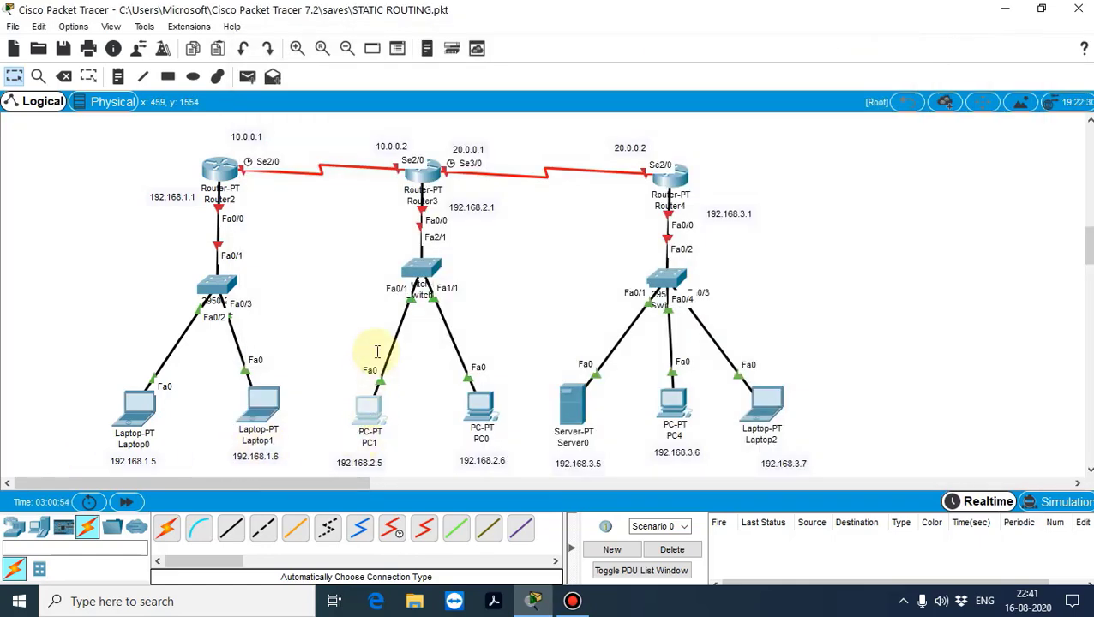
click(336, 106)
click(306, 177)
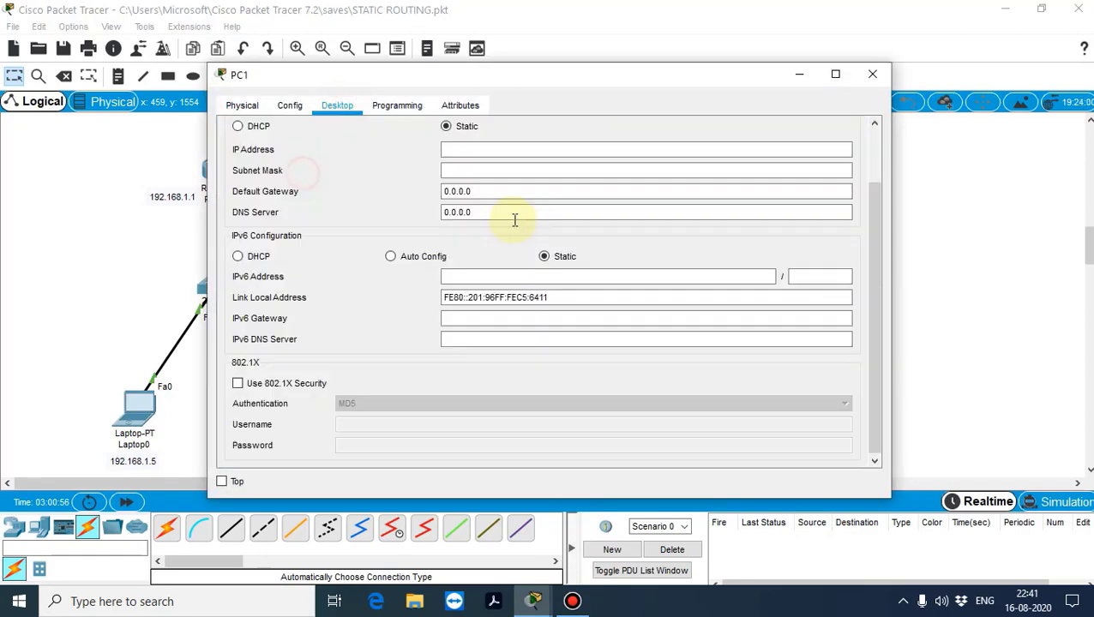
click(518, 152)
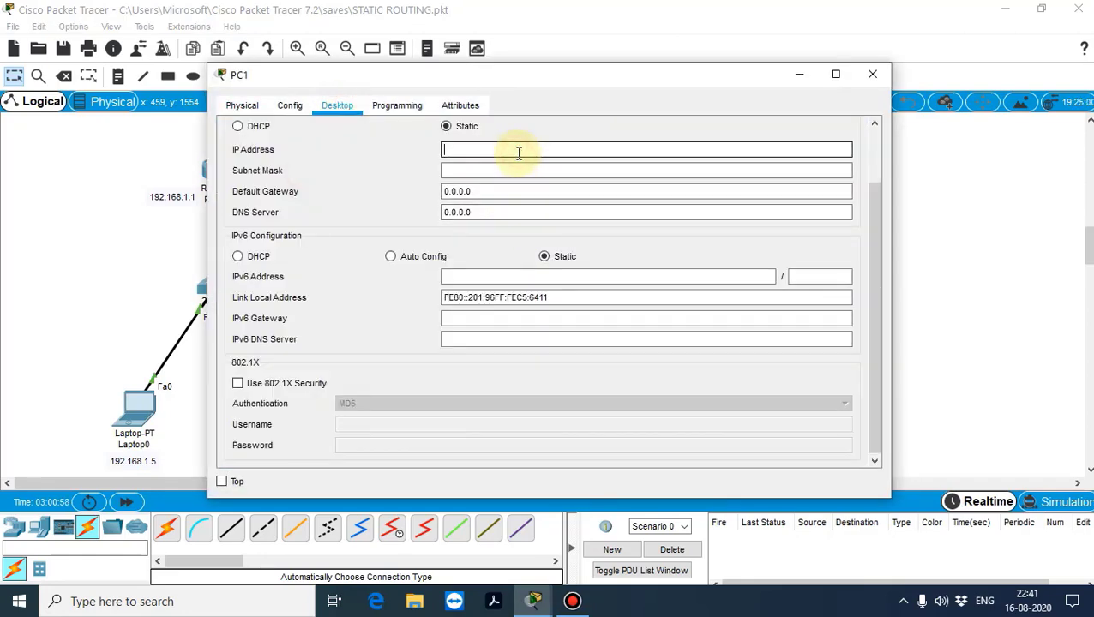
text(192.16)
text(8.1)
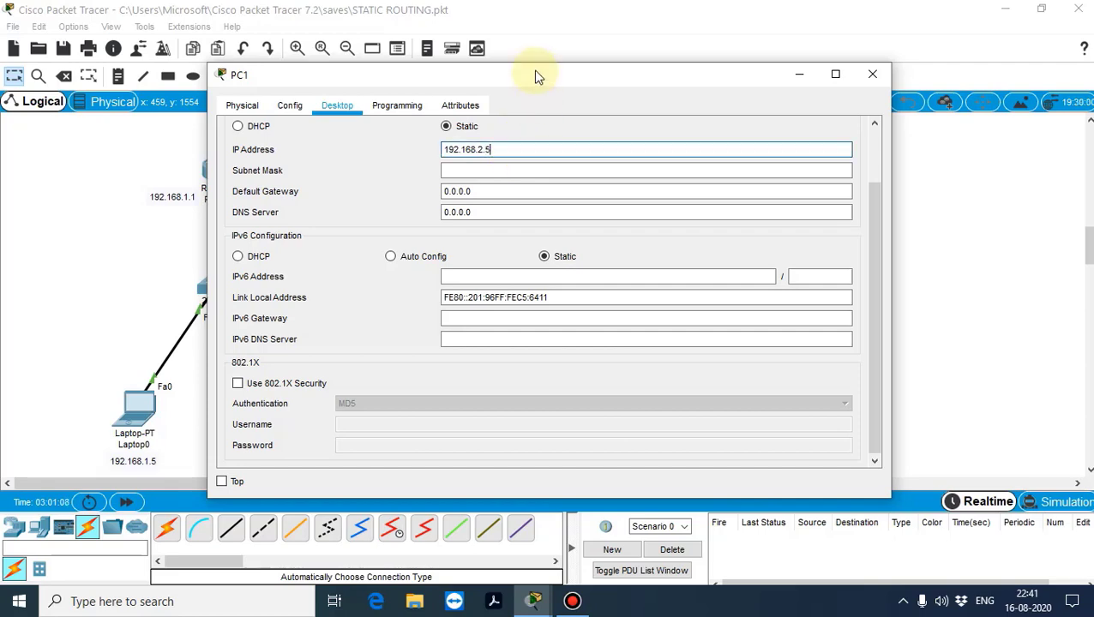
drag(537, 73, 679, 53)
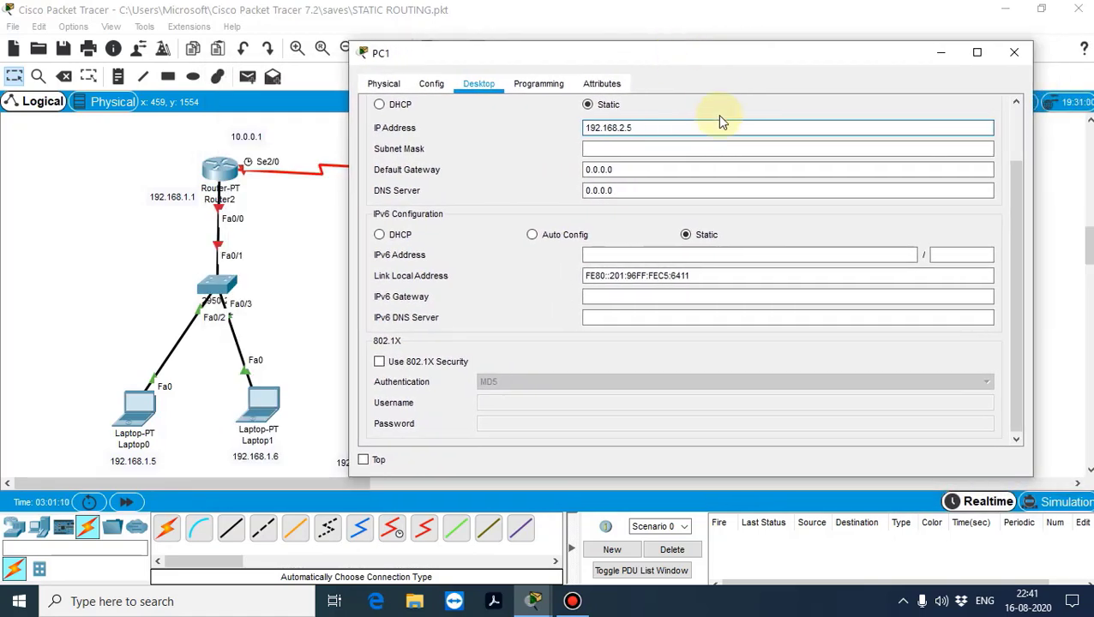
click(716, 146)
Set PC1's default gateway to 192.168.2.1 and close its configuration window.
key(Tab)
text(1)
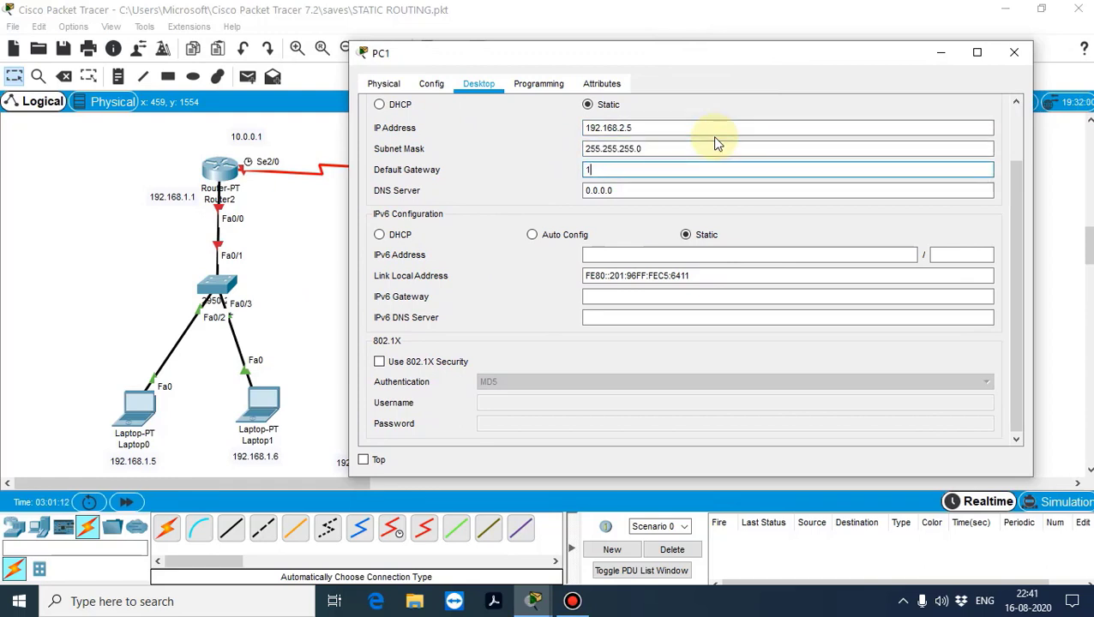
text(92.168)
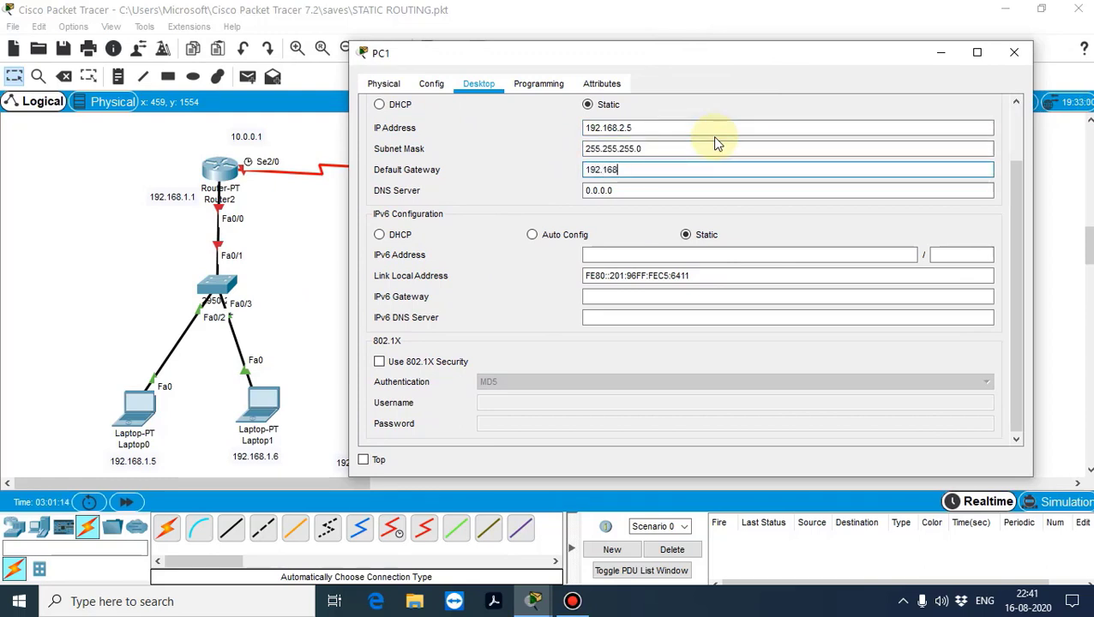
text(.2.1)
click(1014, 55)
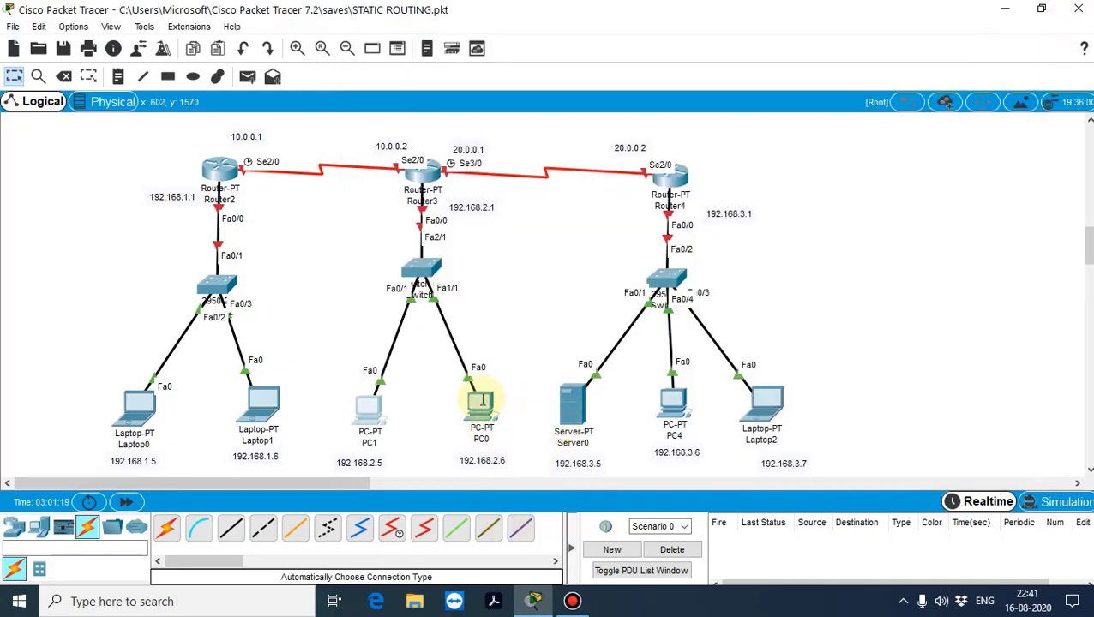
Open PC0's IP configuration and assign the static address 192.168.2.6 with subnet mask 255.255.255.0.
click(479, 404)
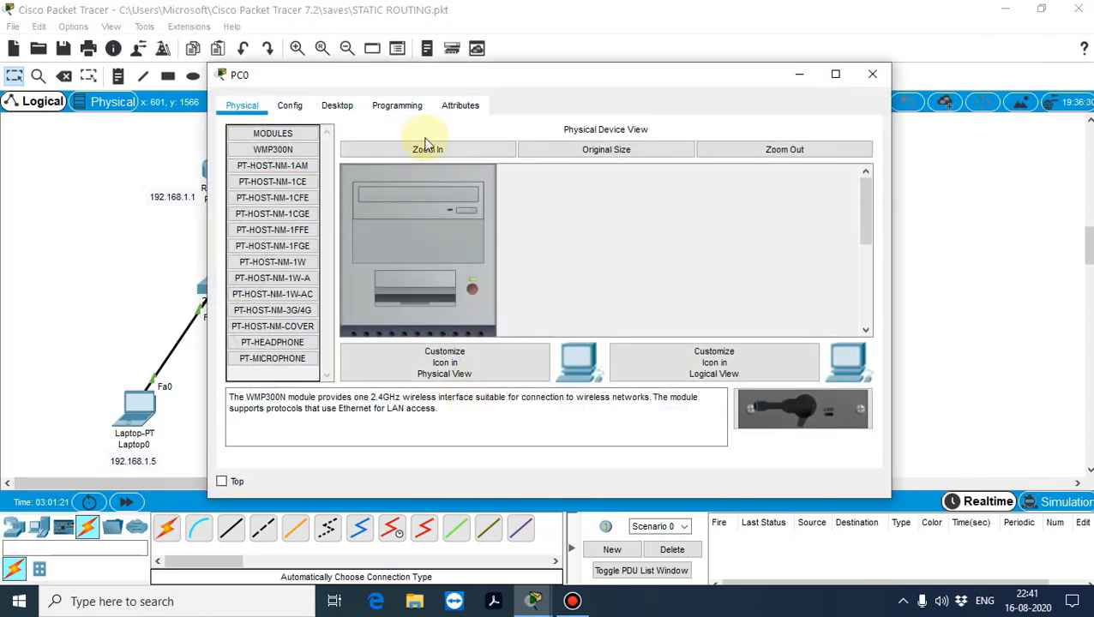
click(336, 104)
click(292, 154)
click(495, 153)
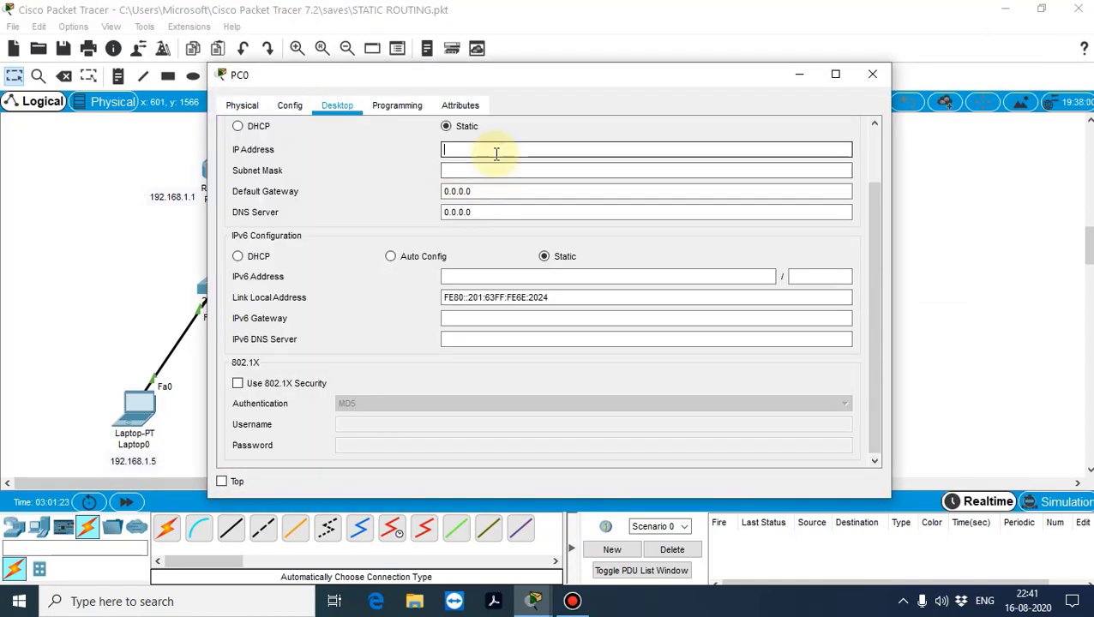
text(192.168.2.6)
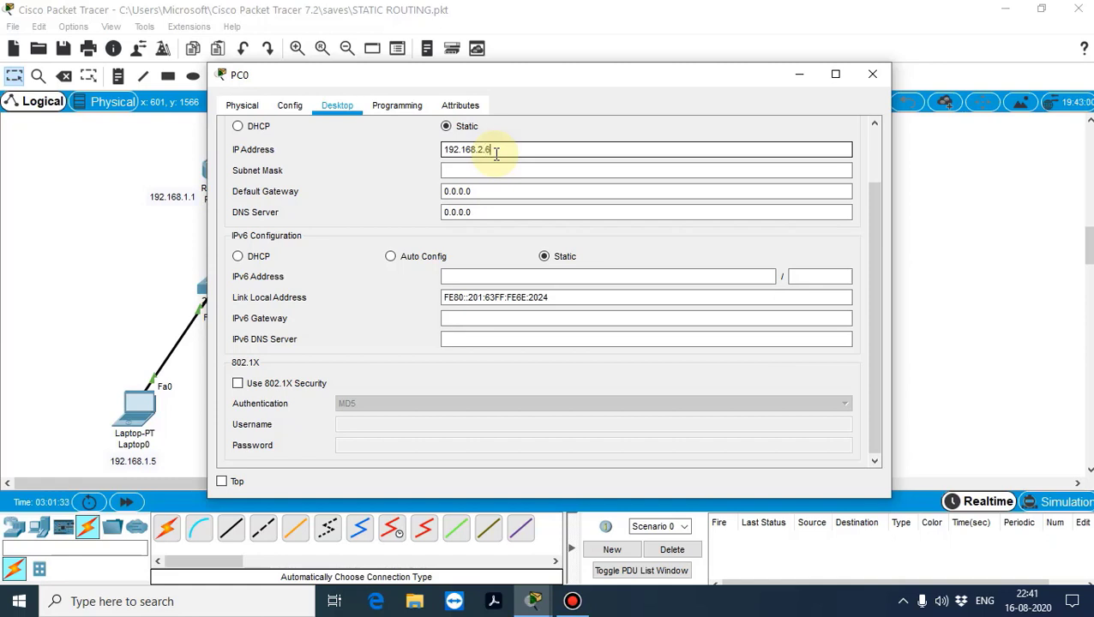
key(Tab)
Set PC0's default gateway to 192.168.2.1 and close its configuration window.
key(Tab)
text(1)
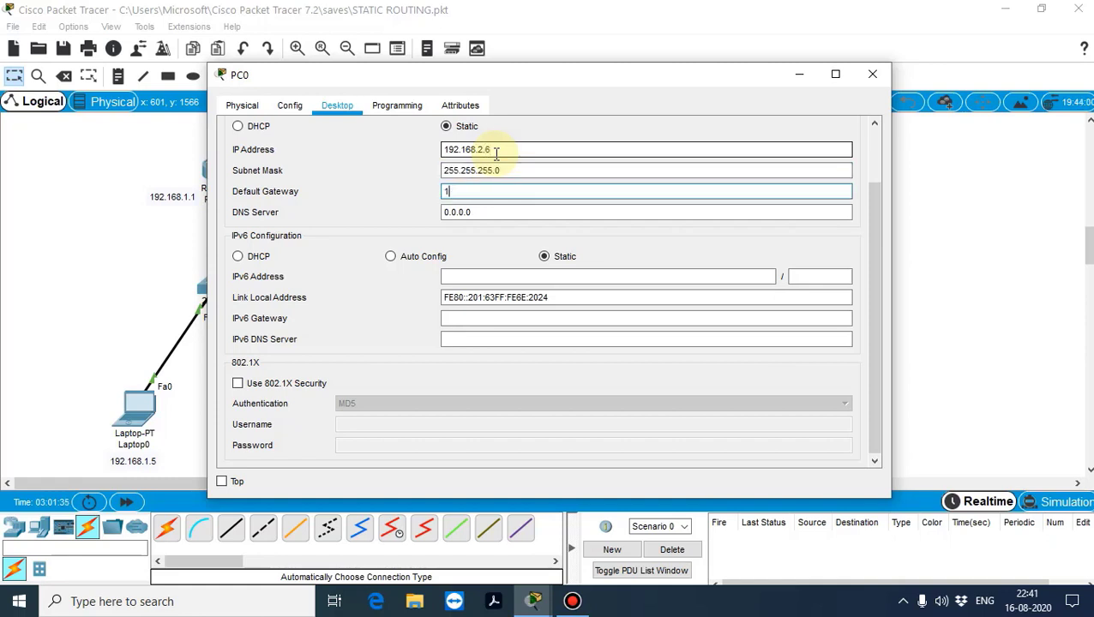
text(92.168..2.1)
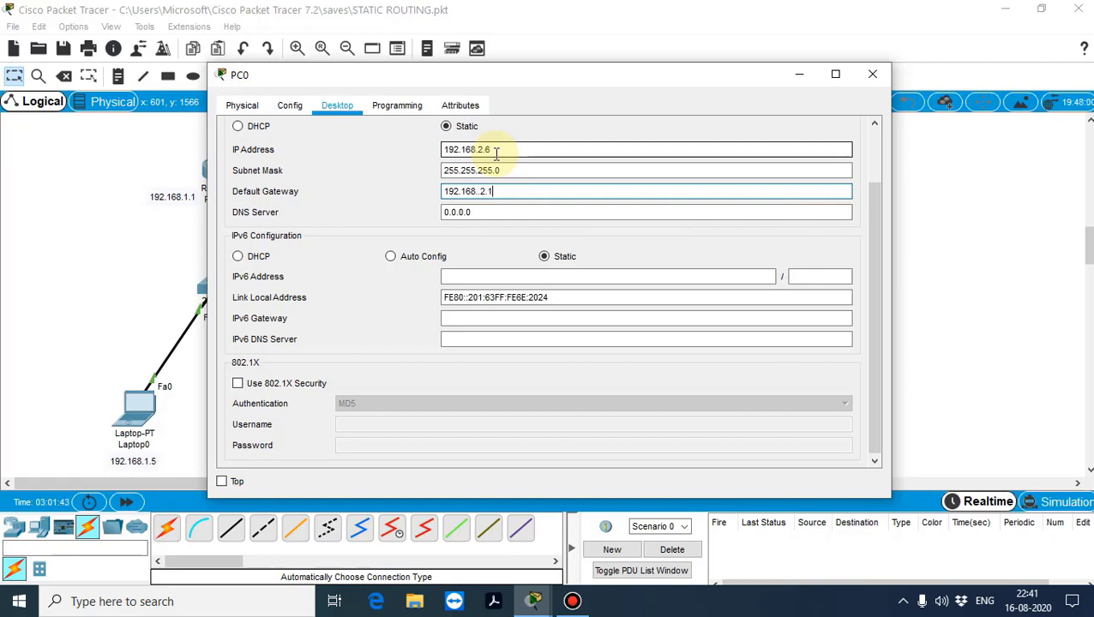
key(BackSpace)
key(BackSpace)
text(.2.1)
key(BackSpace)
key(BackSpace)
text(2.1)
click(870, 80)
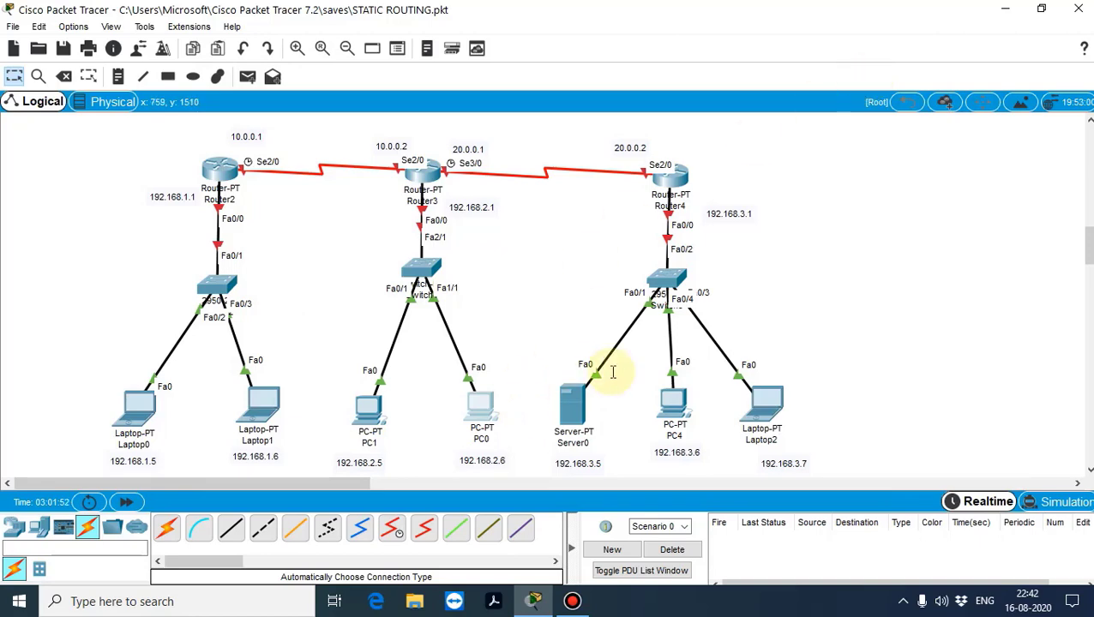
Check PC0's IP address, subnet mask and default gateway in its IP configuration, then close its window.
click(480, 398)
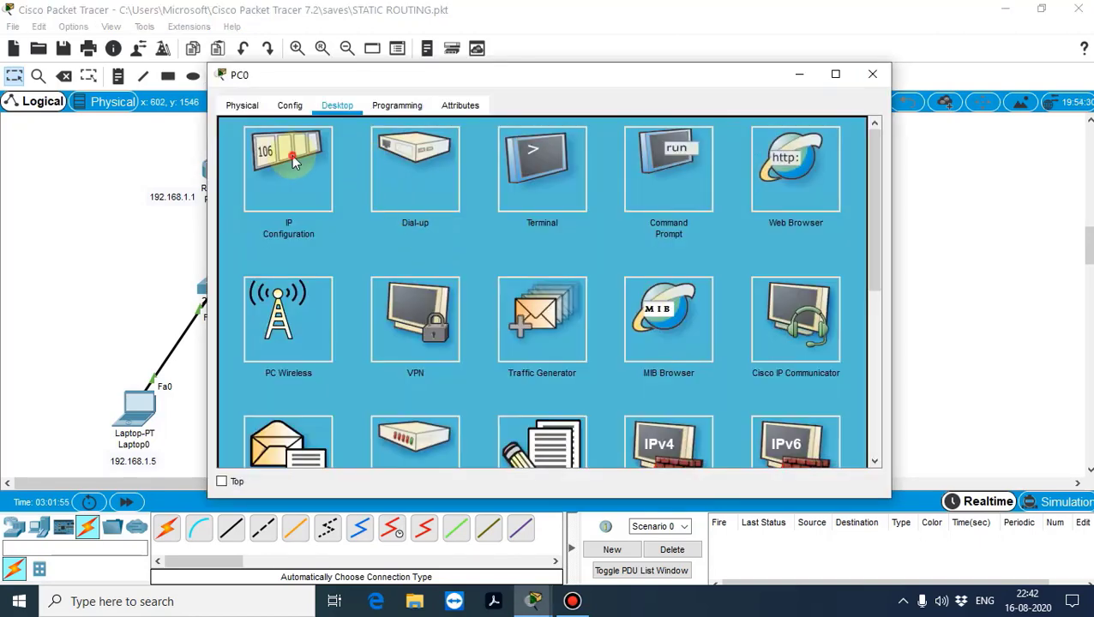
click(292, 157)
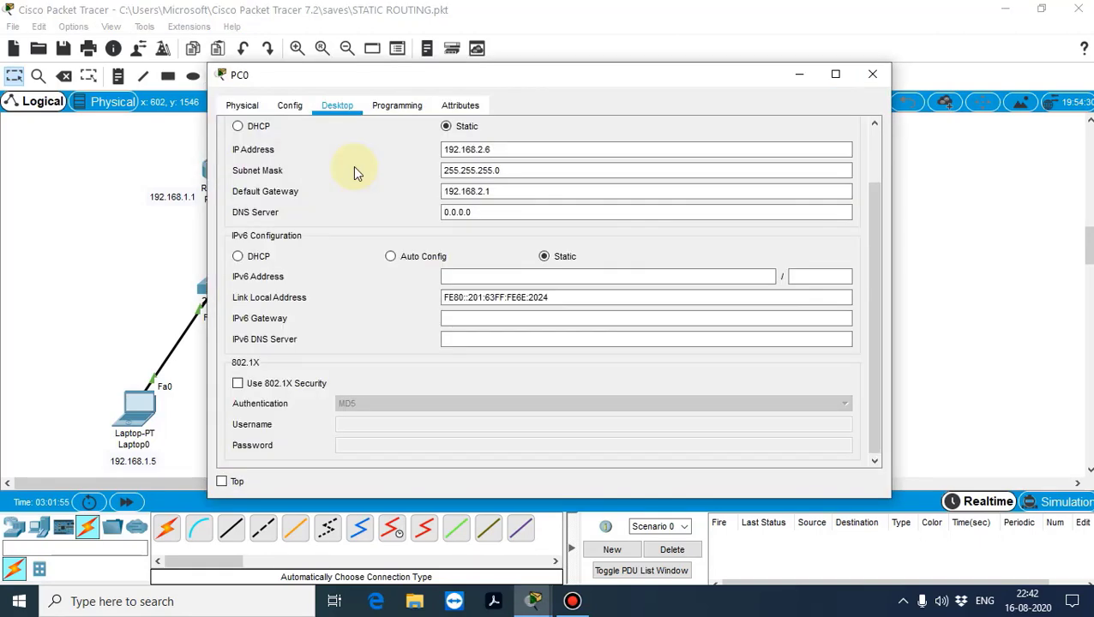
click(871, 74)
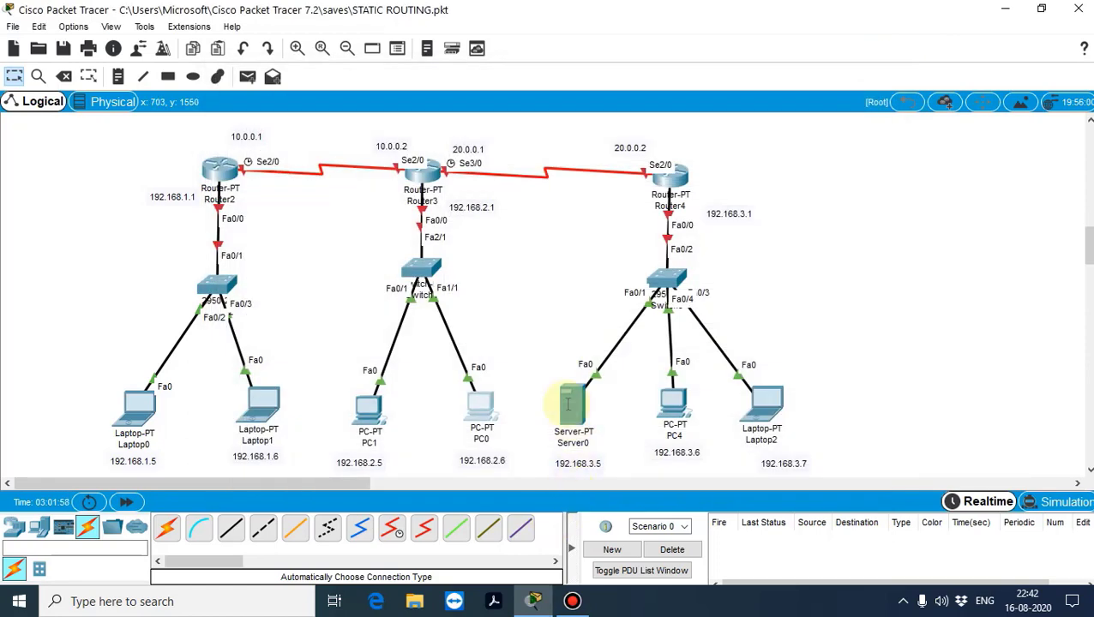
Open Server0's IP configuration and assign the static address 192.168.3.5 with subnet mask 255.255.255.0.
click(569, 401)
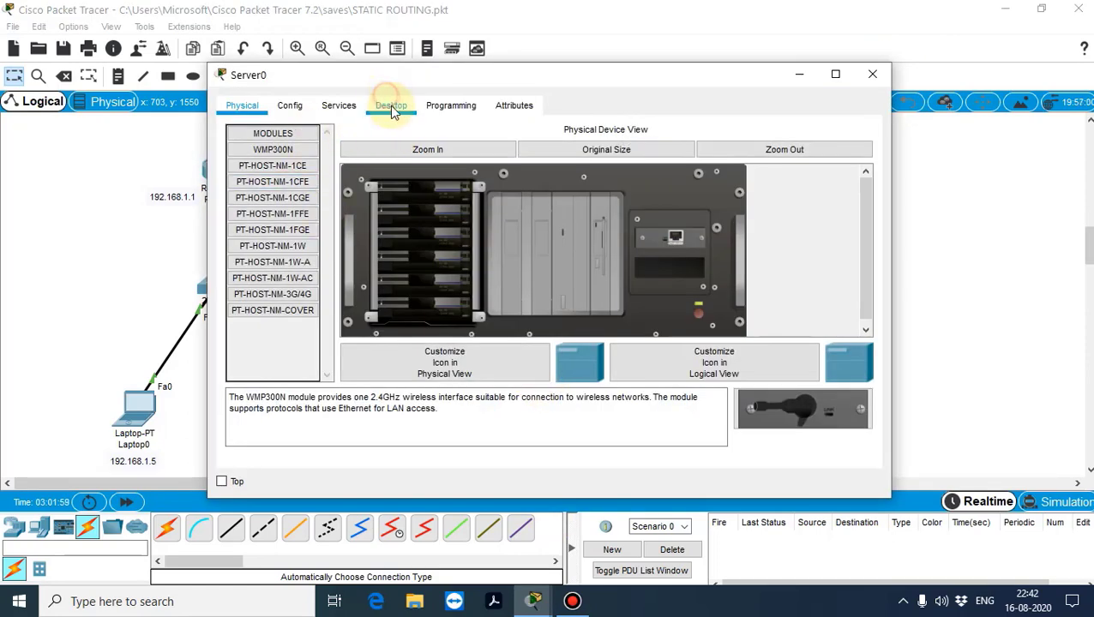
click(392, 112)
click(293, 165)
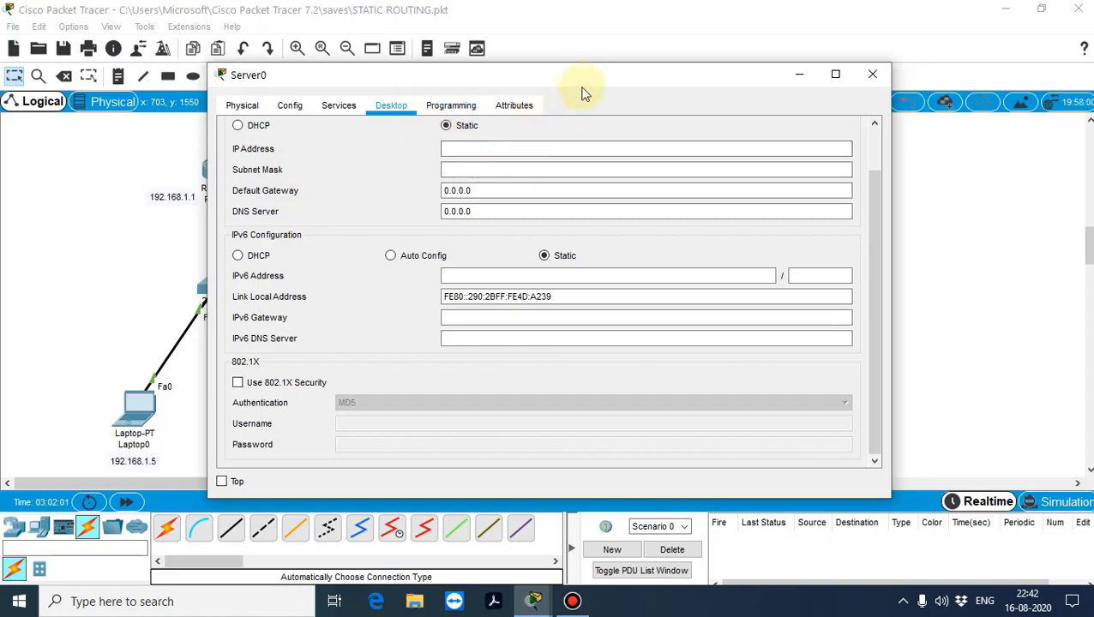
drag(582, 87, 251, 90)
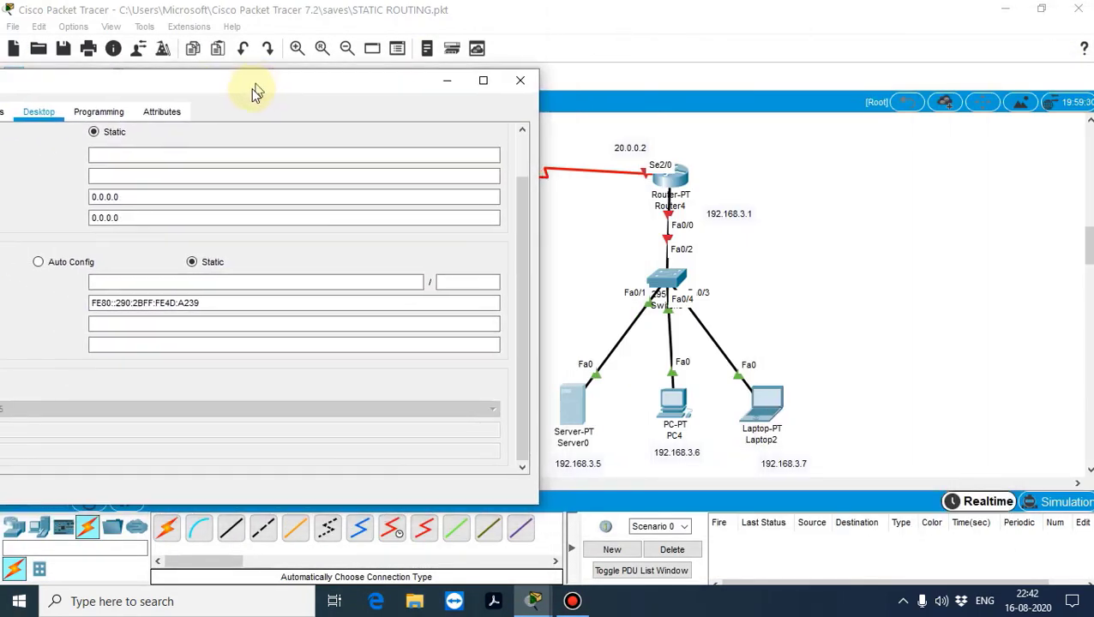
click(243, 155)
text(192.168.)
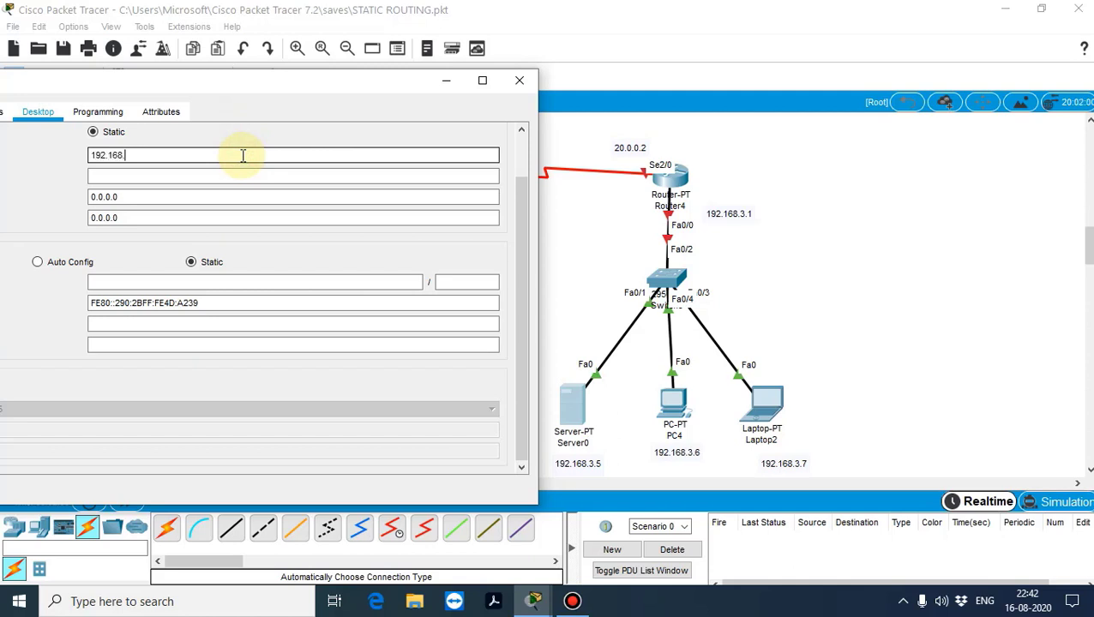
text(3.)
key(Tab)
Set Server0's default gateway to 192.168.3.1 and close its configuration window.
key(Tab)
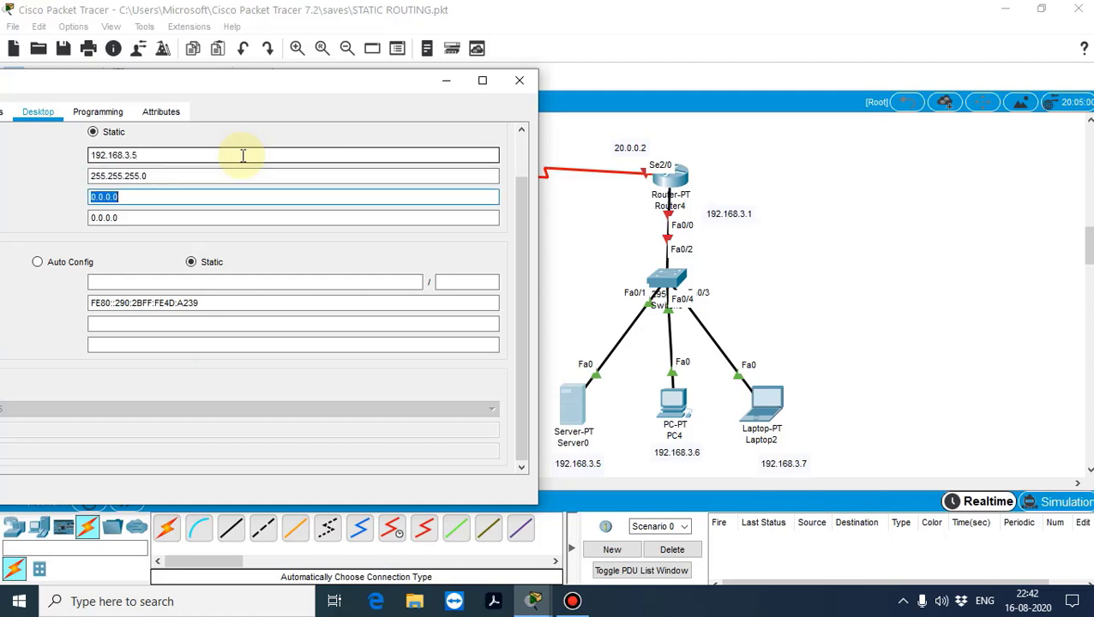
text(192.168.3.1)
click(519, 79)
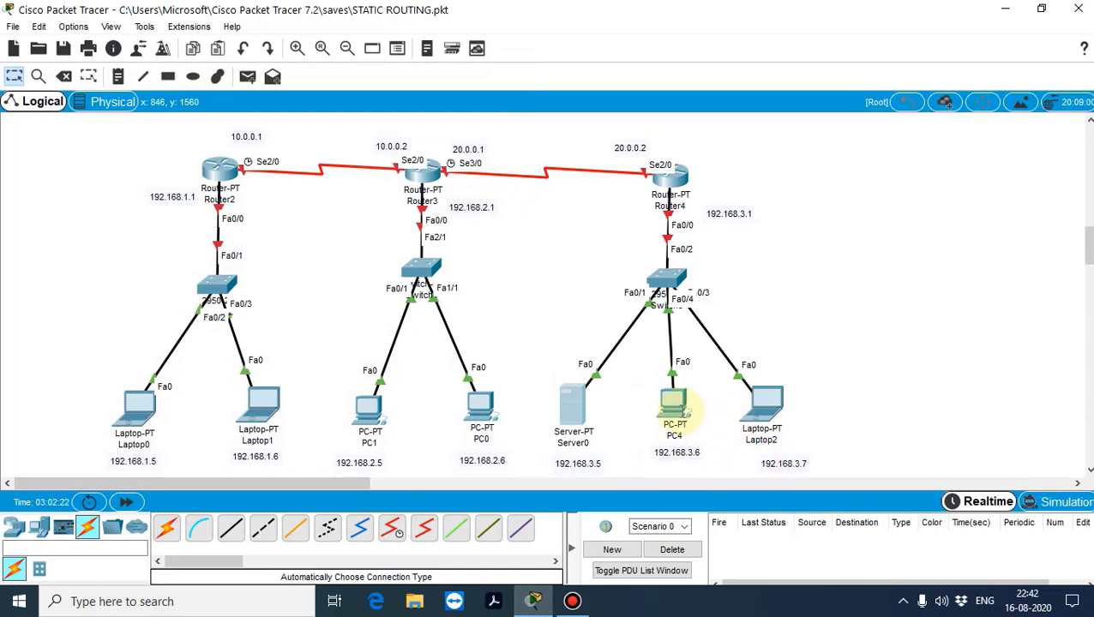
Open PC4's IP configuration and assign the static address 192.168.3.6 with subnet mask 255.255.255.0.
click(674, 406)
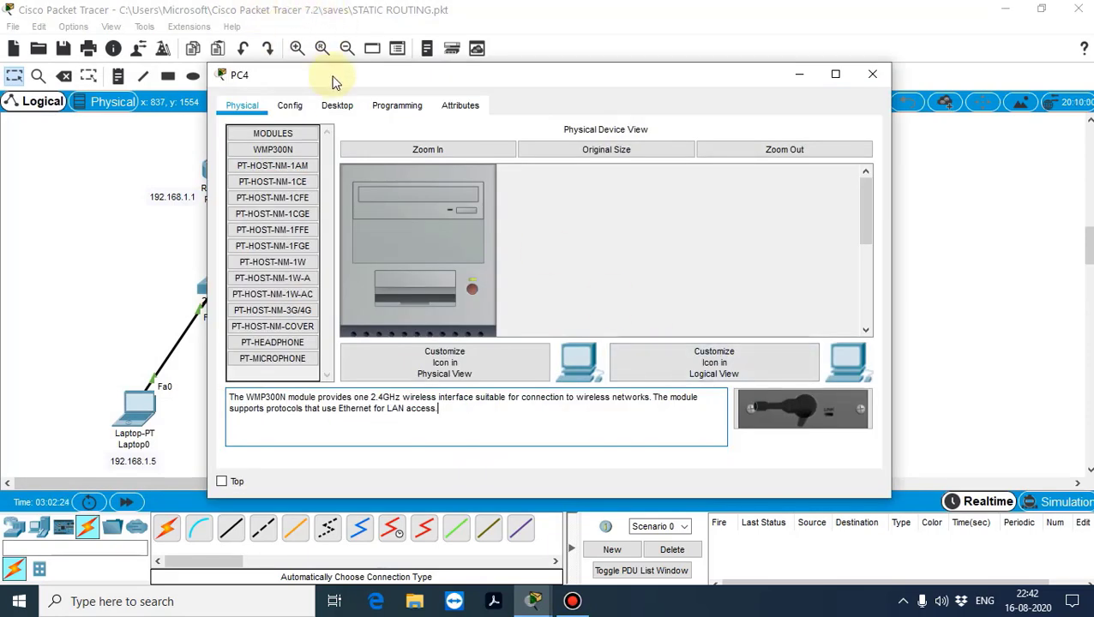
click(336, 105)
click(276, 171)
click(494, 150)
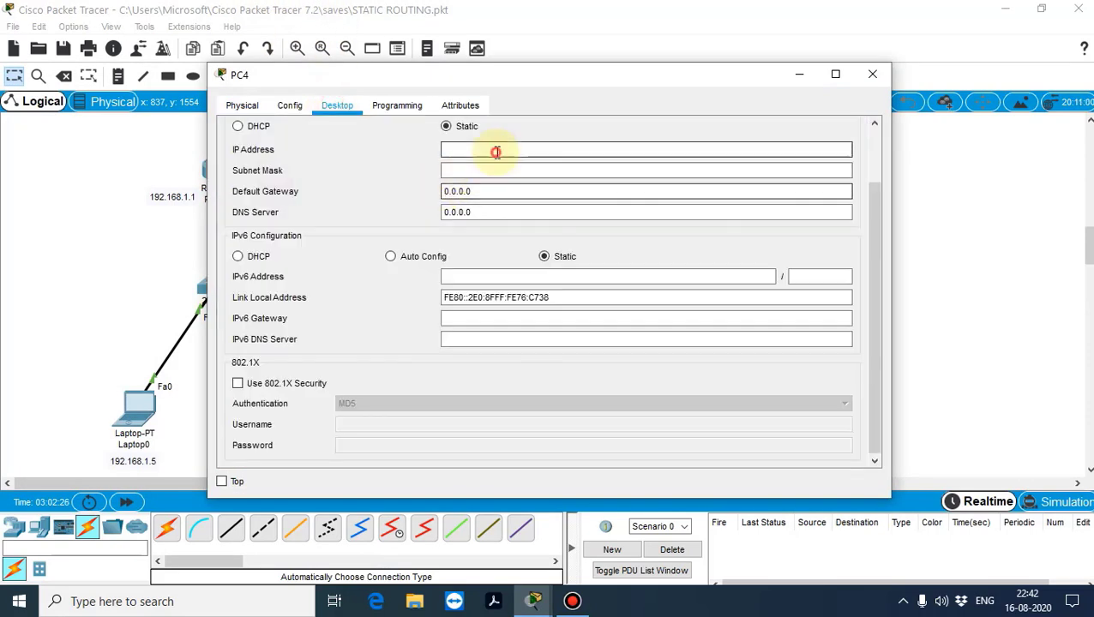
text(192.168.3.6)
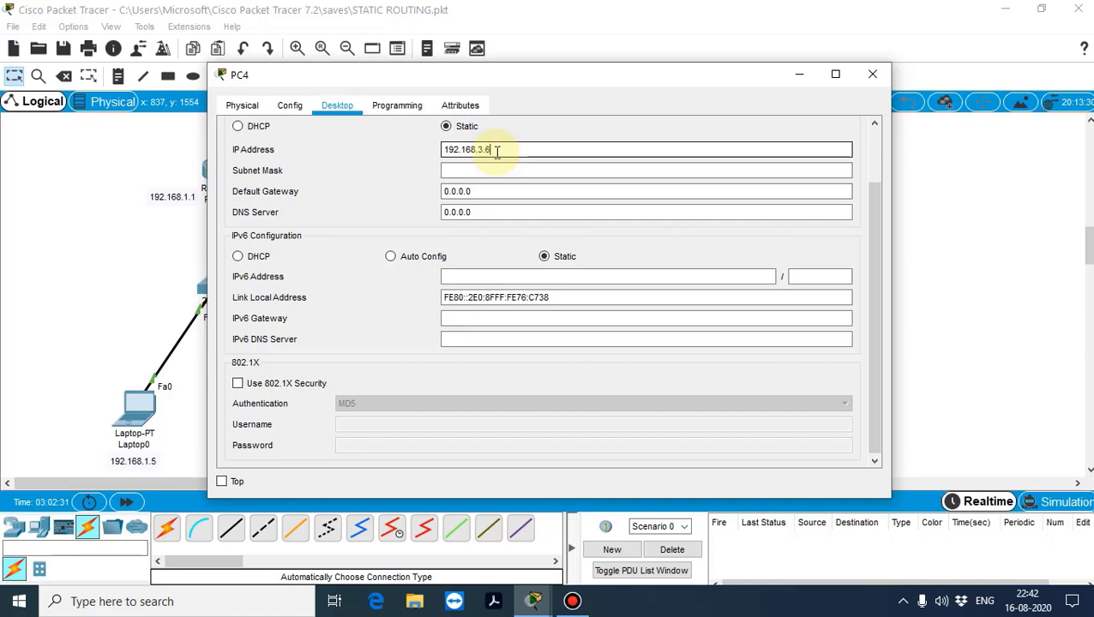
key(Tab)
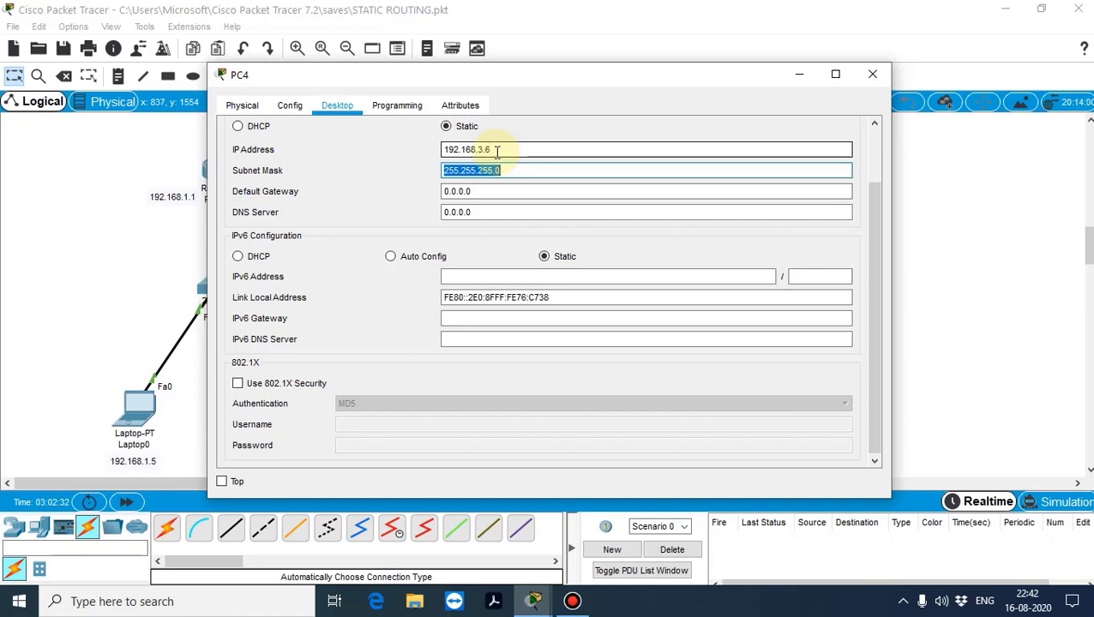
Set PC4's default gateway to 192.168.3.1 and close its configuration window.
key(Tab)
text(192.)
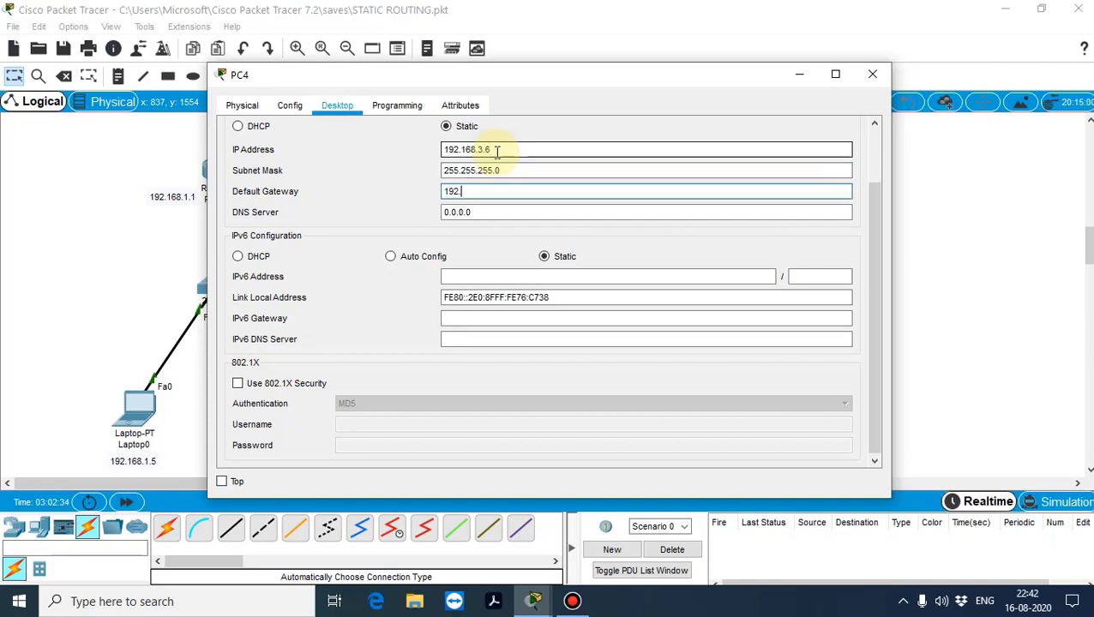
text(168.3.1)
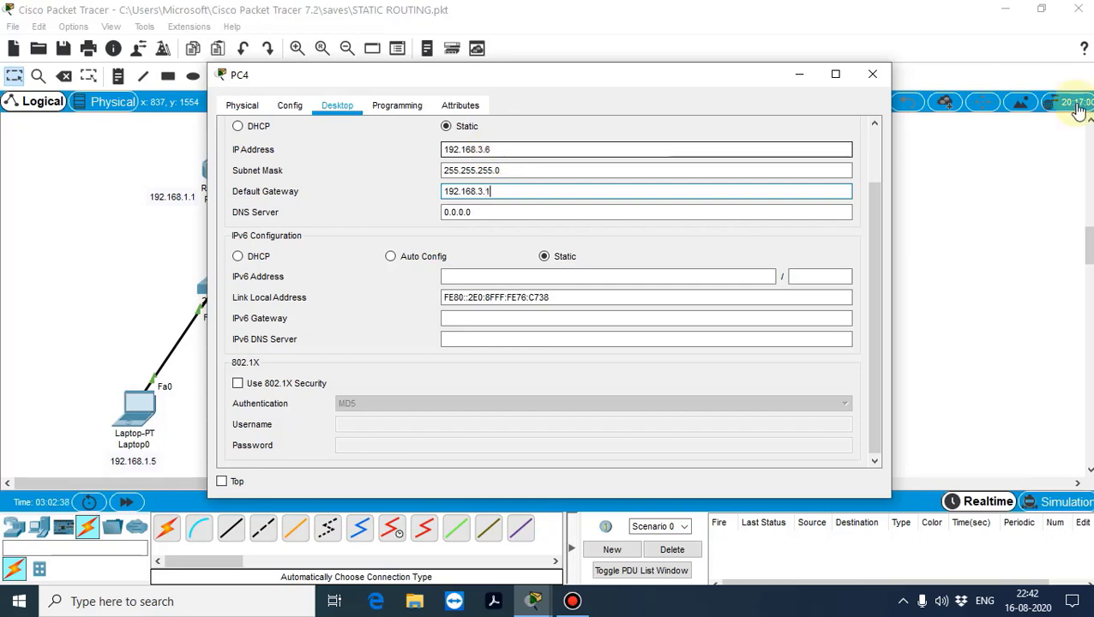
click(886, 78)
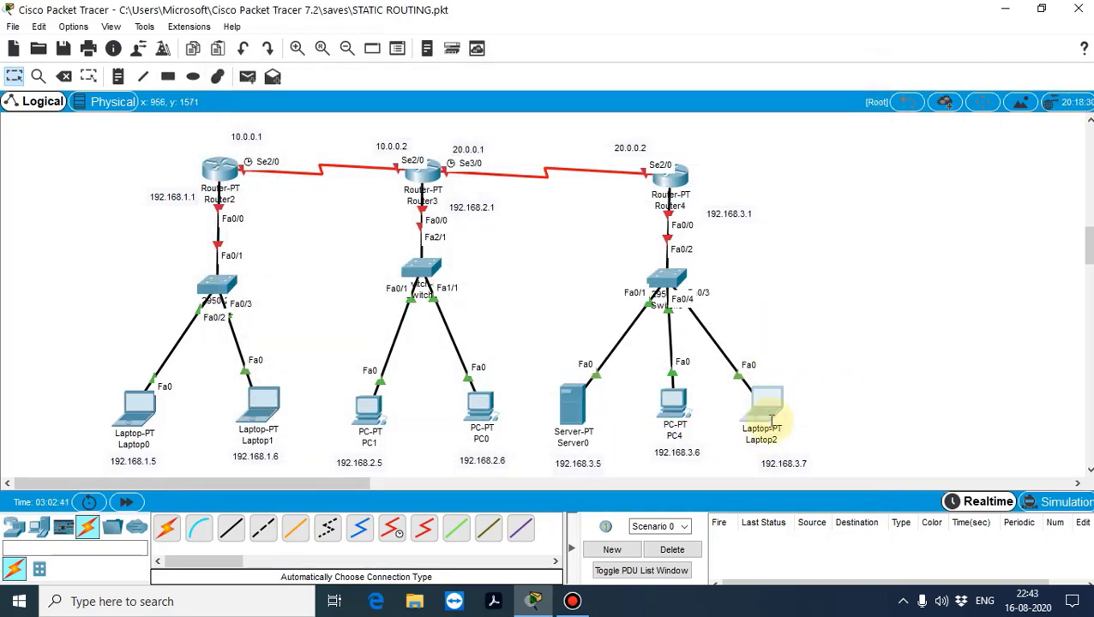
Open Laptop2's IP configuration and assign the static address 192.168.3.7 with subnet mask 255.255.255.0.
click(770, 416)
click(336, 105)
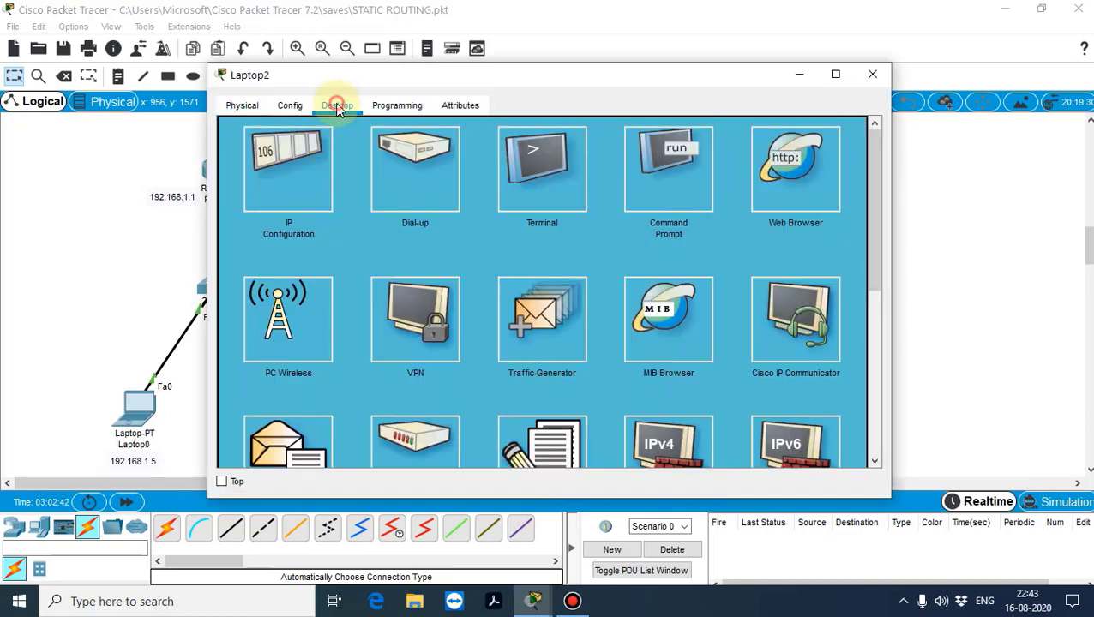
click(293, 173)
click(527, 151)
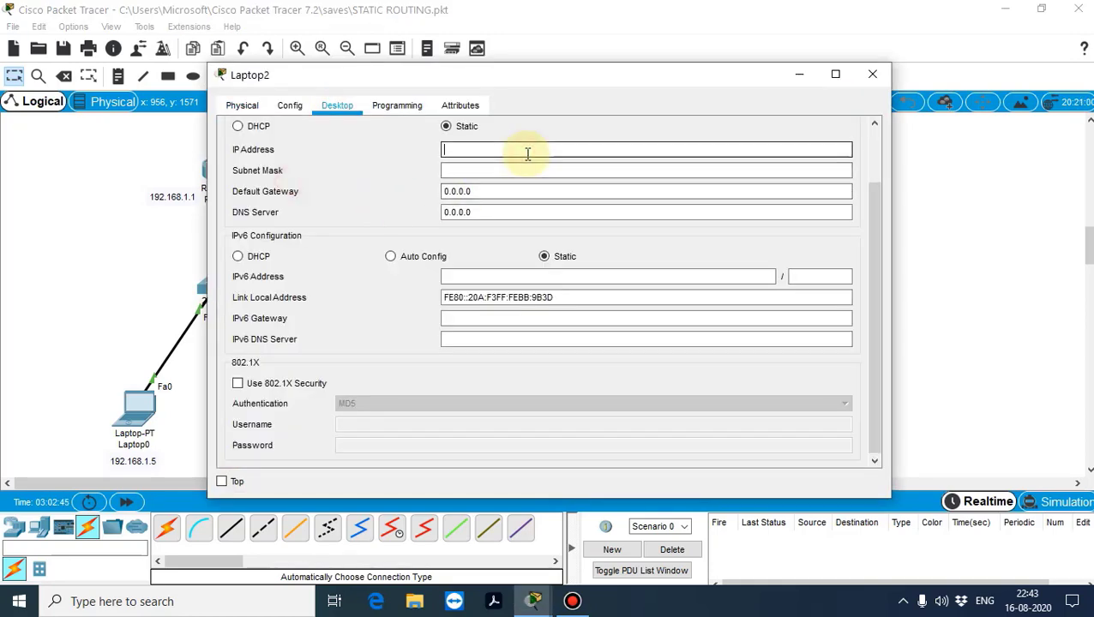
text(192.1)
text(`)
key(BackSpace)
key(Tab)
Set Laptop2's default gateway to 192.168.3.1 and close its configuration window.
key(Tab)
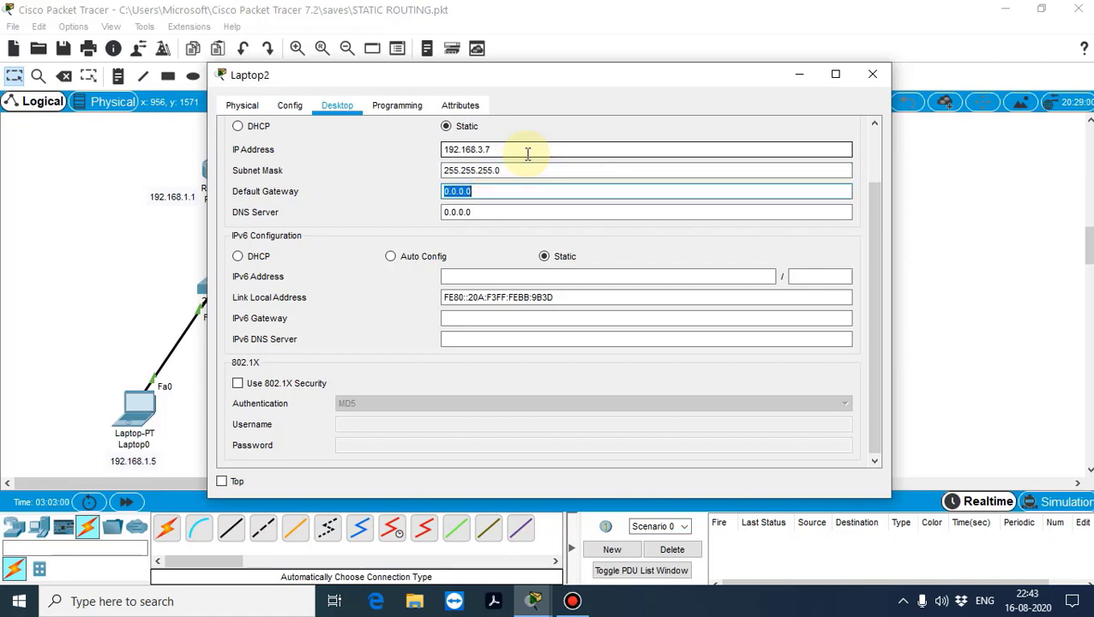
text(192)
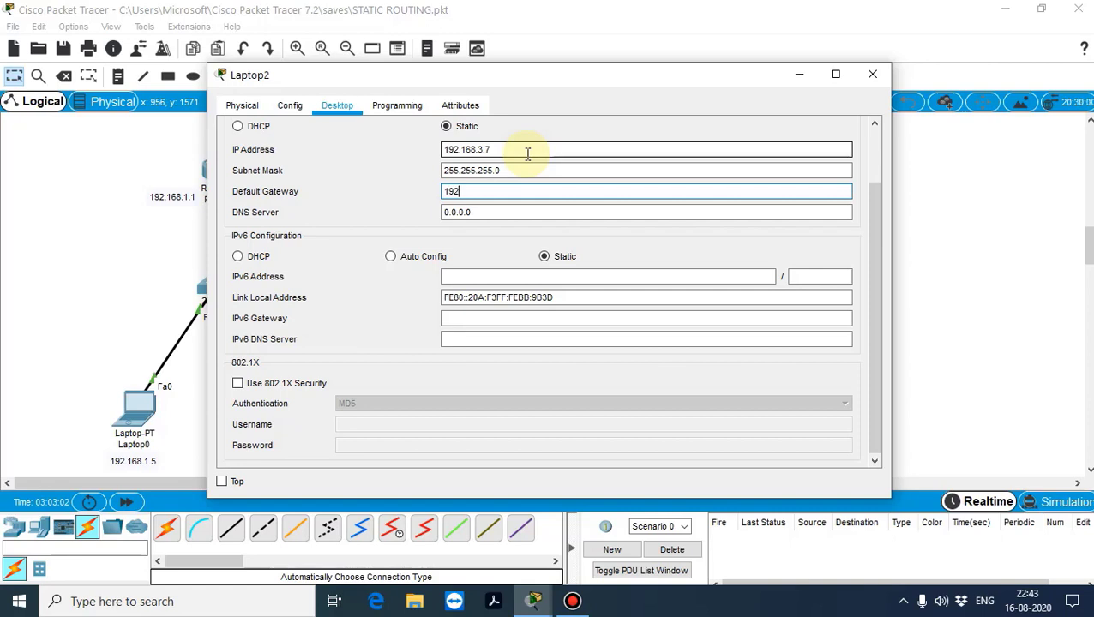
text(.168)
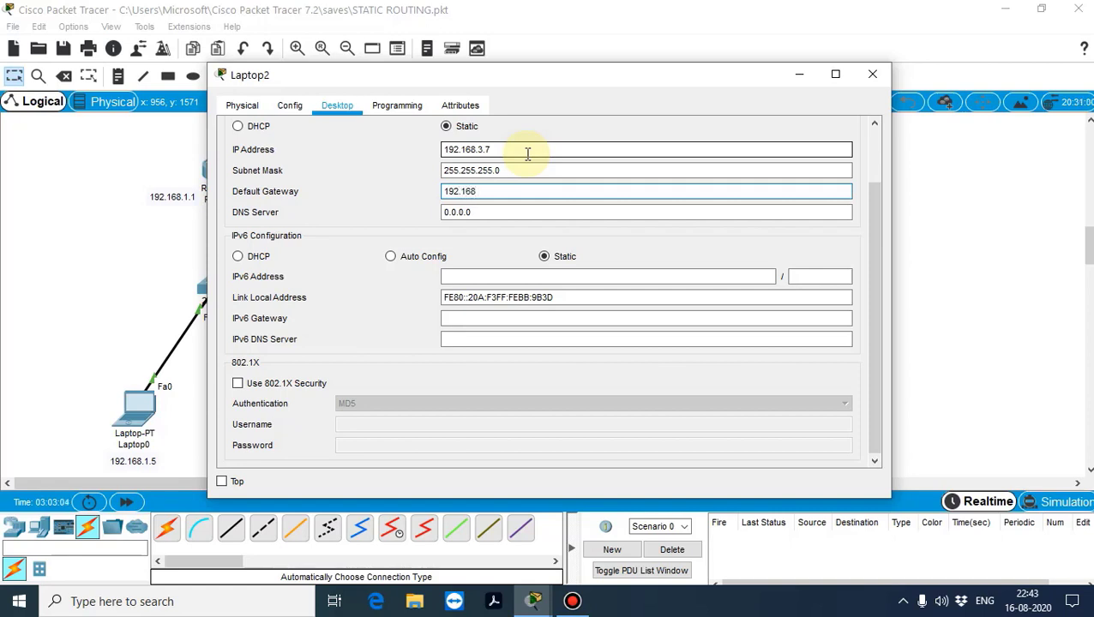
text(.3.1)
drag(541, 84, 520, 57)
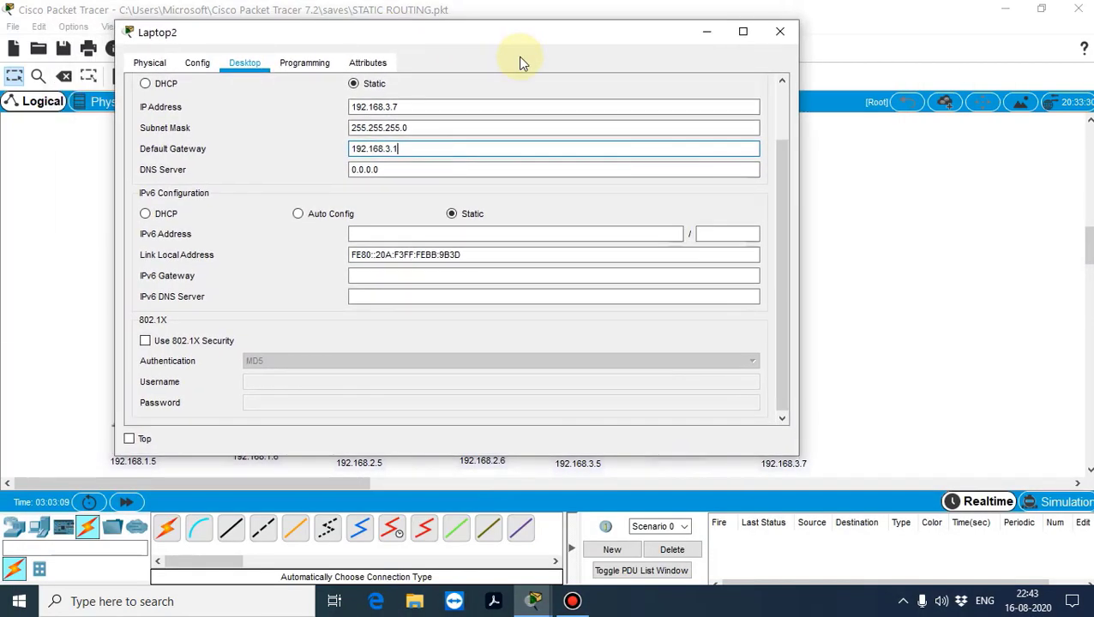
click(776, 32)
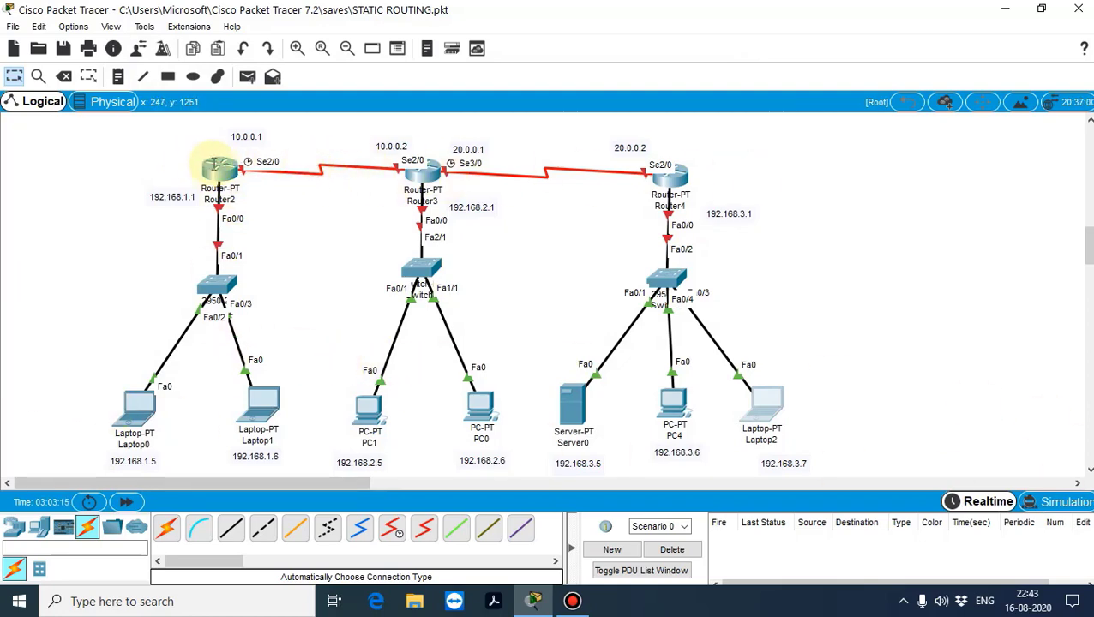
Open Router2's configuration beside the topology and turn on its FastEthernet0/0 port.
click(220, 164)
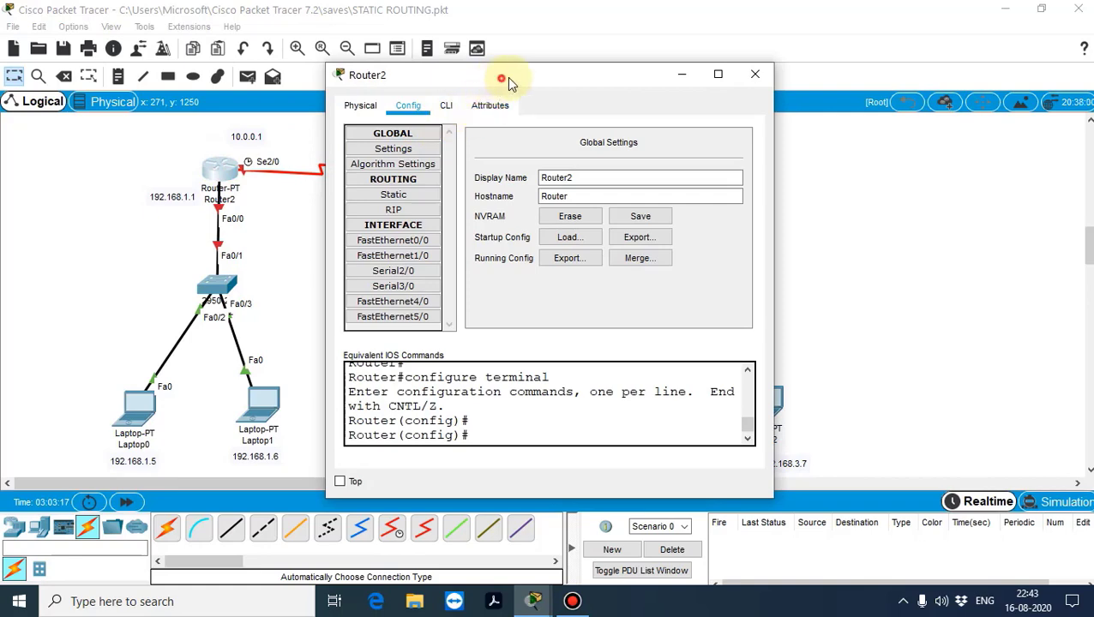
drag(513, 80, 707, 73)
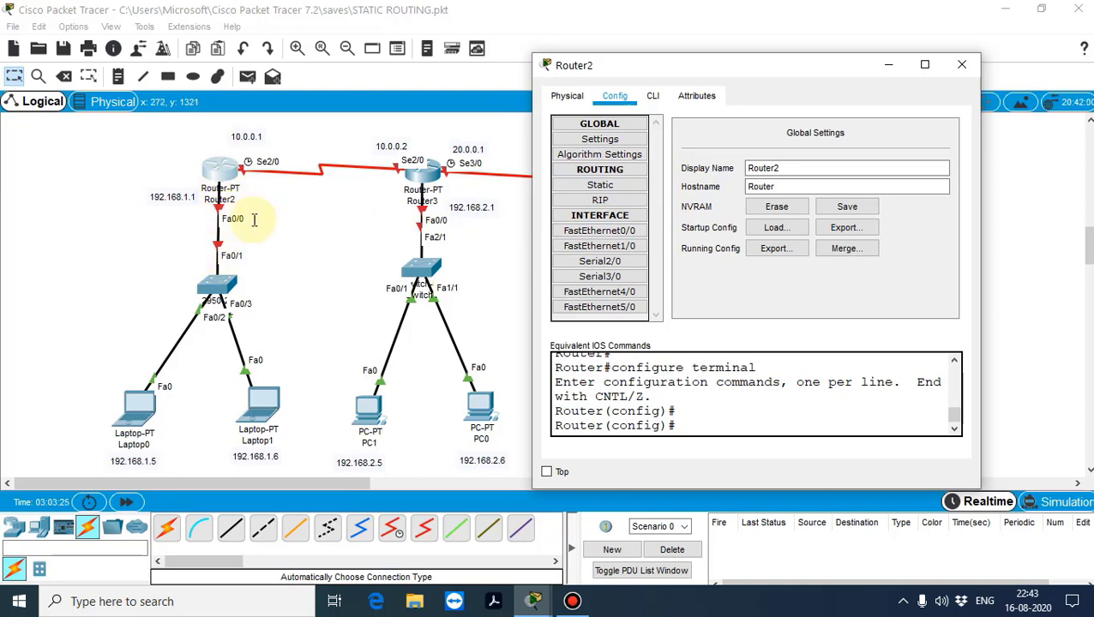
click(619, 233)
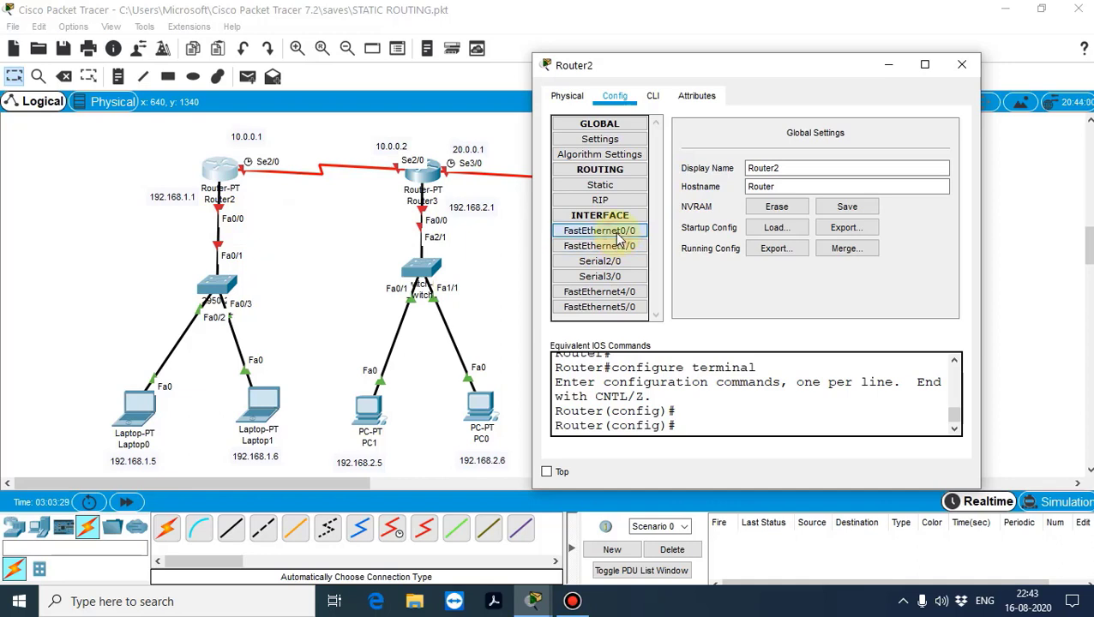
click(618, 233)
click(937, 138)
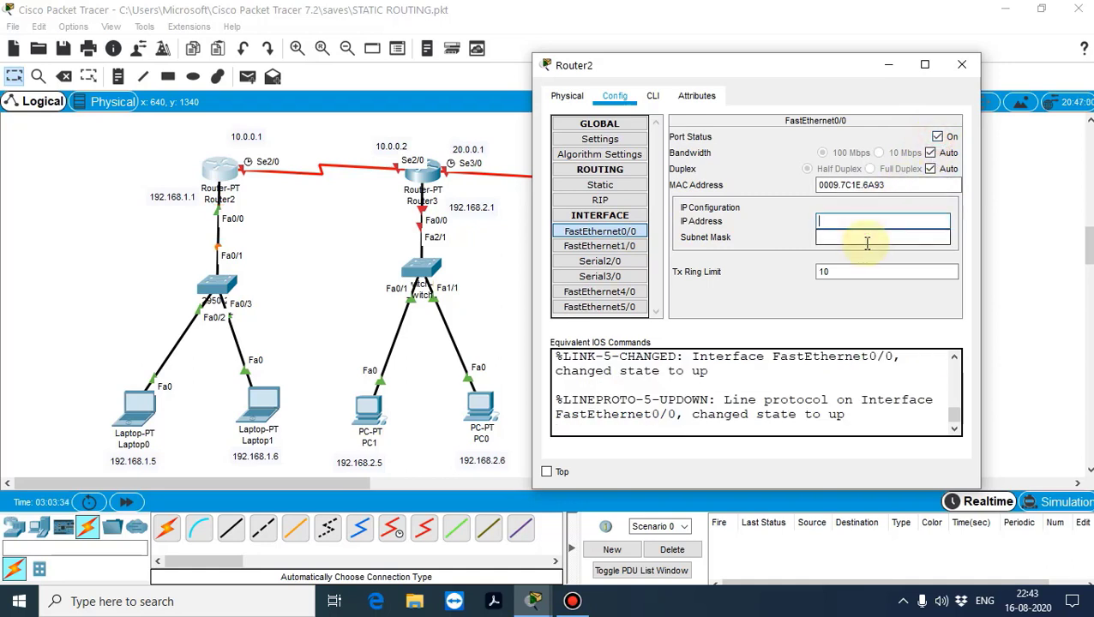
Assign Router2's FastEthernet0/0 the address 192.168.1.1 with subnet mask 255.255.255.0 and close the router's window.
text(192.168.1.1)
click(866, 238)
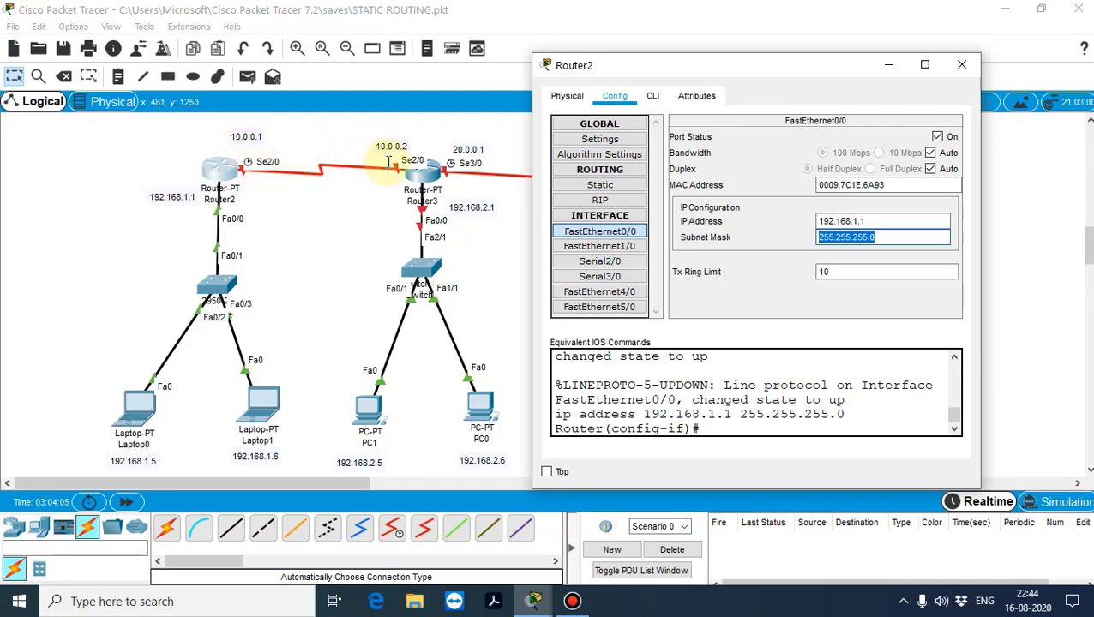
click(962, 65)
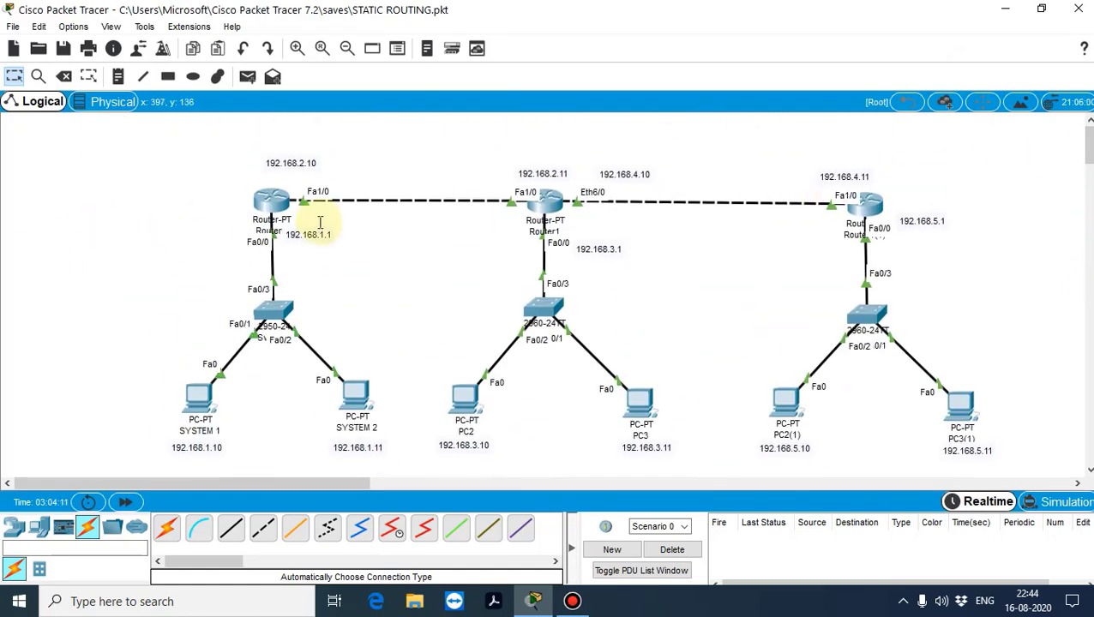
Turn on Router2's Serial2/0 port and assign it the address 10.0.0.1 with subnet mask 255.0.0.0.
mouse_move(1087, 144)
mouse_down()
mouse_move(1086, 154)
mouse_move(1085, 142)
mouse_up()
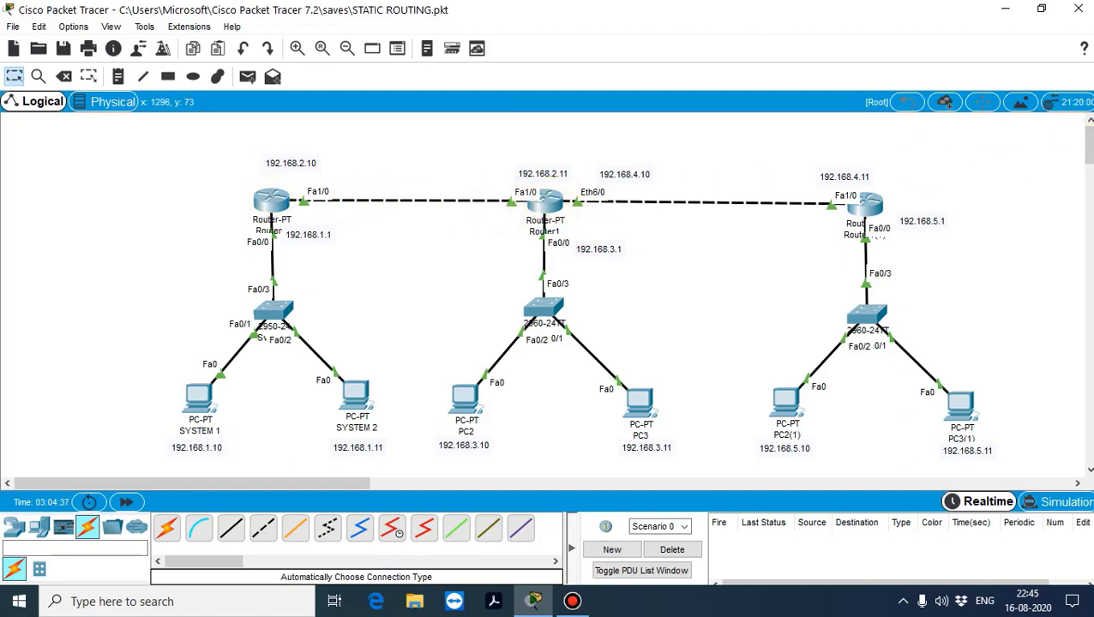
scroll(545, 291, down, 10)
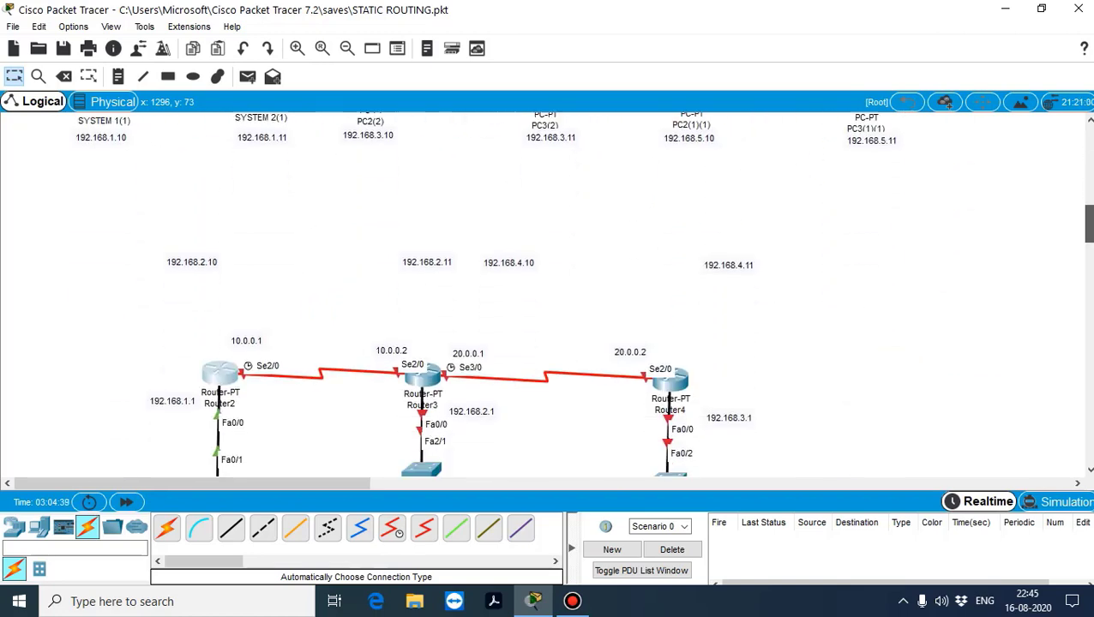
drag(1088, 240, 1088, 243)
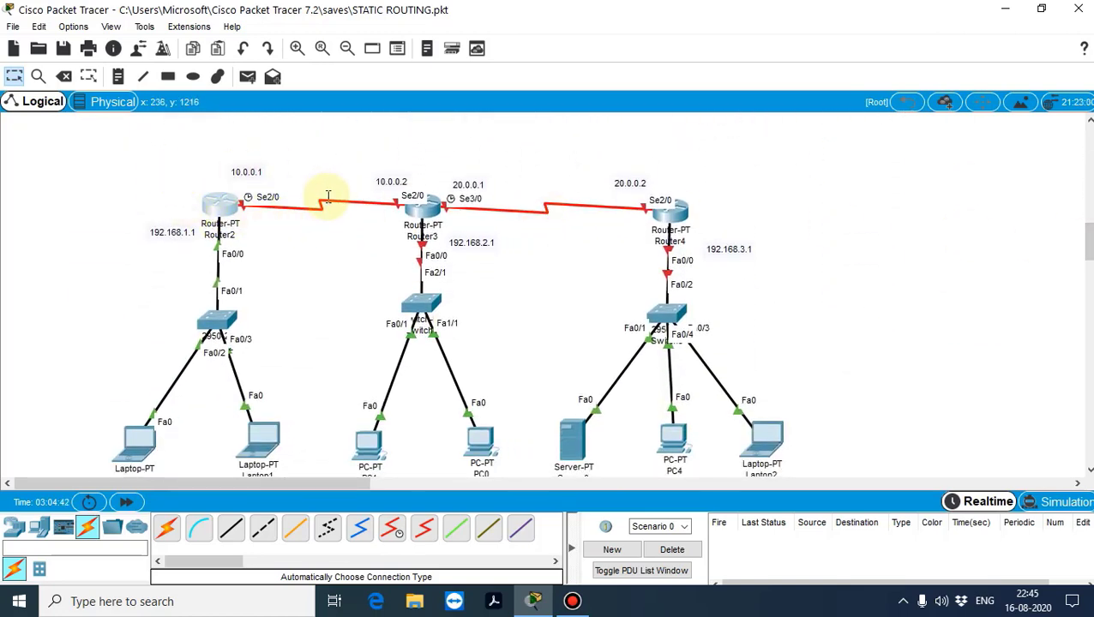
click(391, 527)
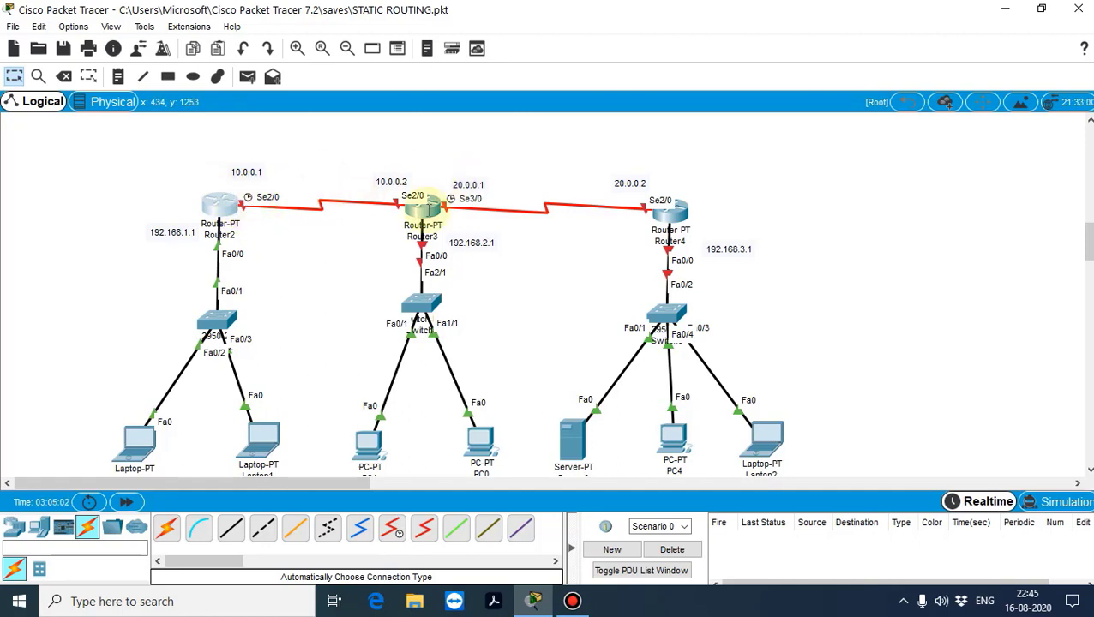
click(222, 204)
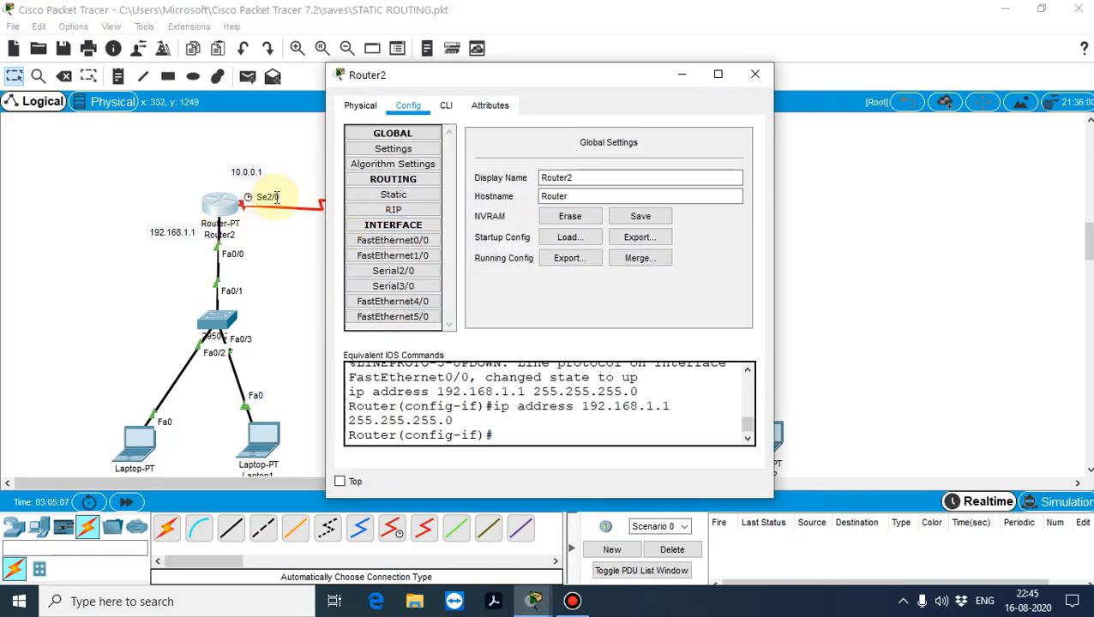
click(419, 271)
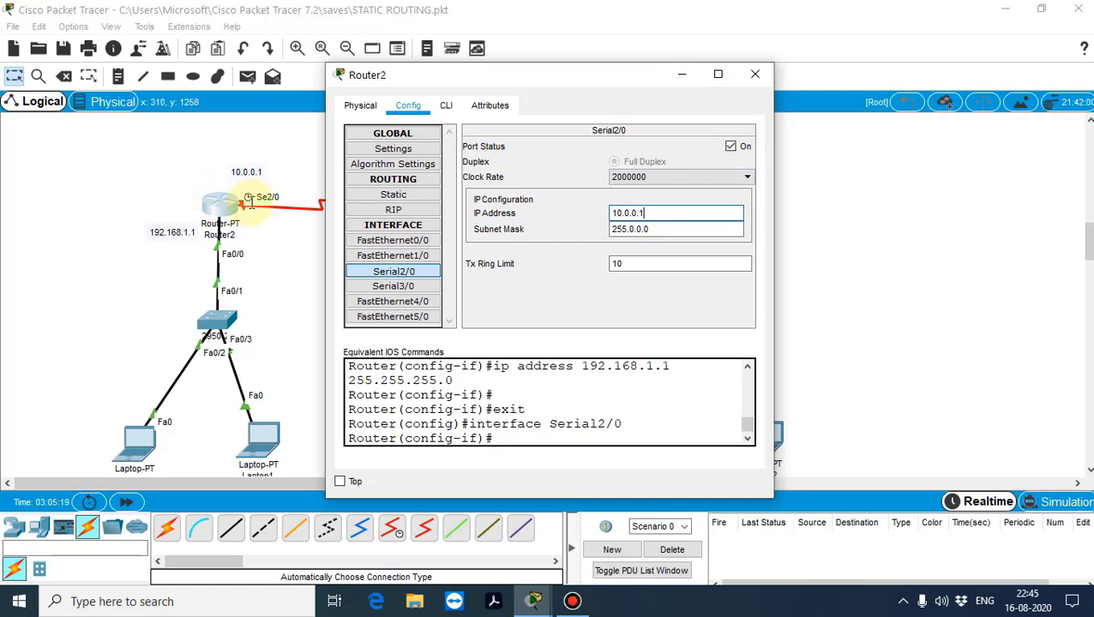
Set the clock rate of Router2's Serial2/0 to 64000 and close the router's window.
click(686, 178)
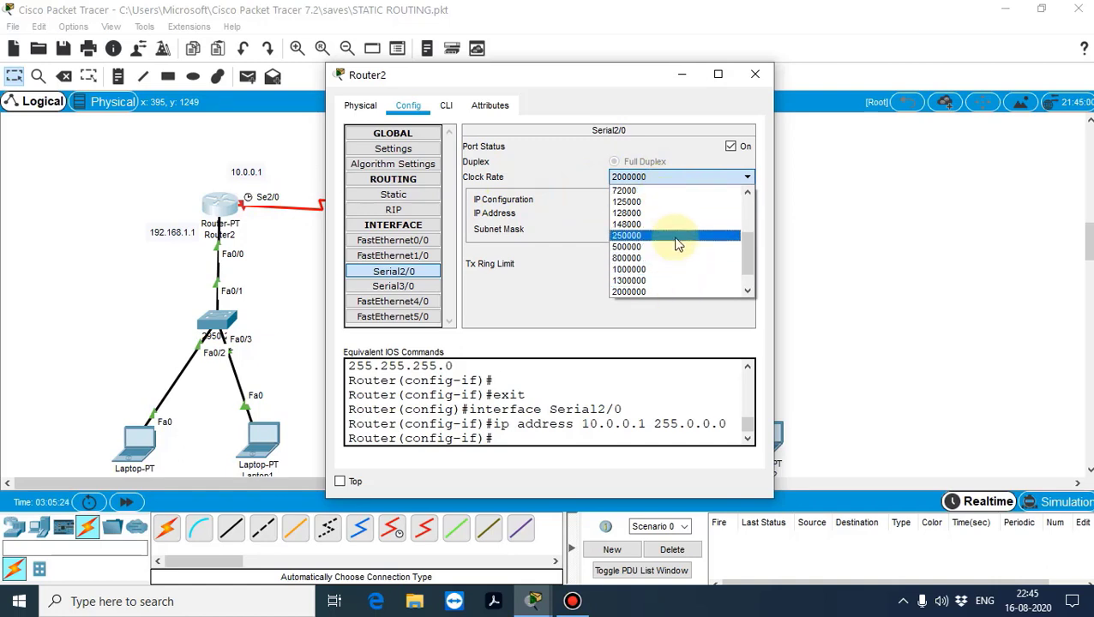
scroll(744, 249, up, 1)
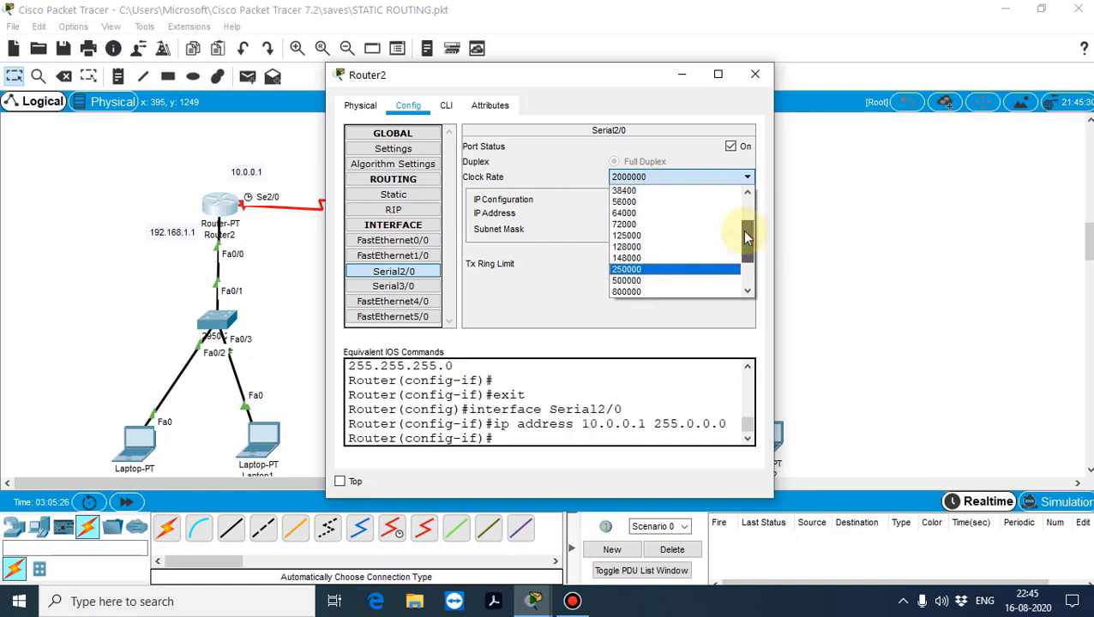
click(675, 214)
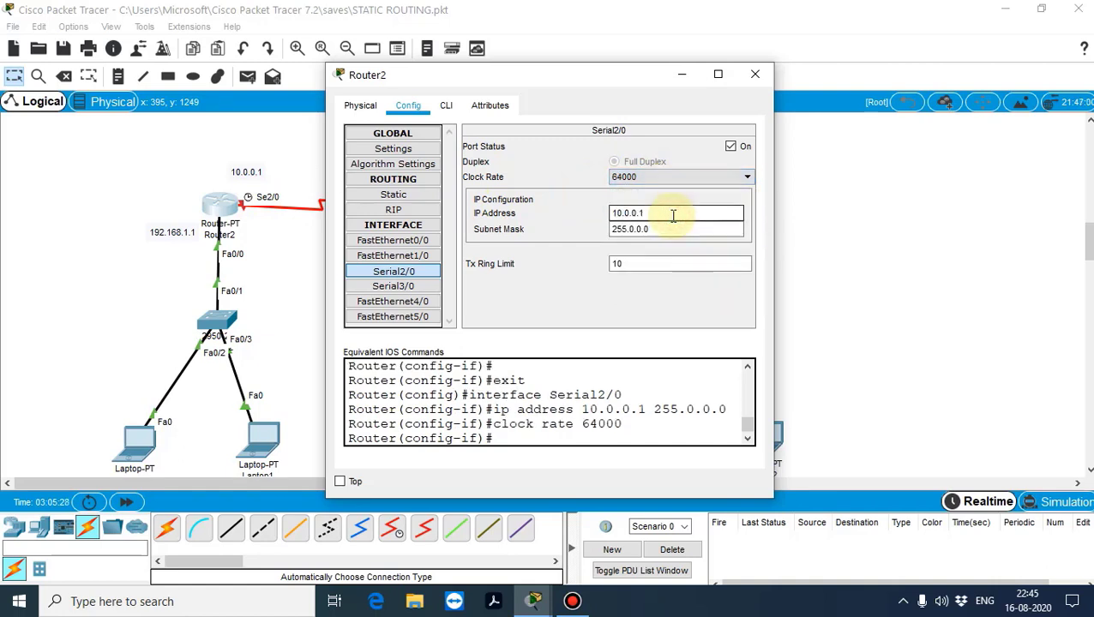
click(753, 75)
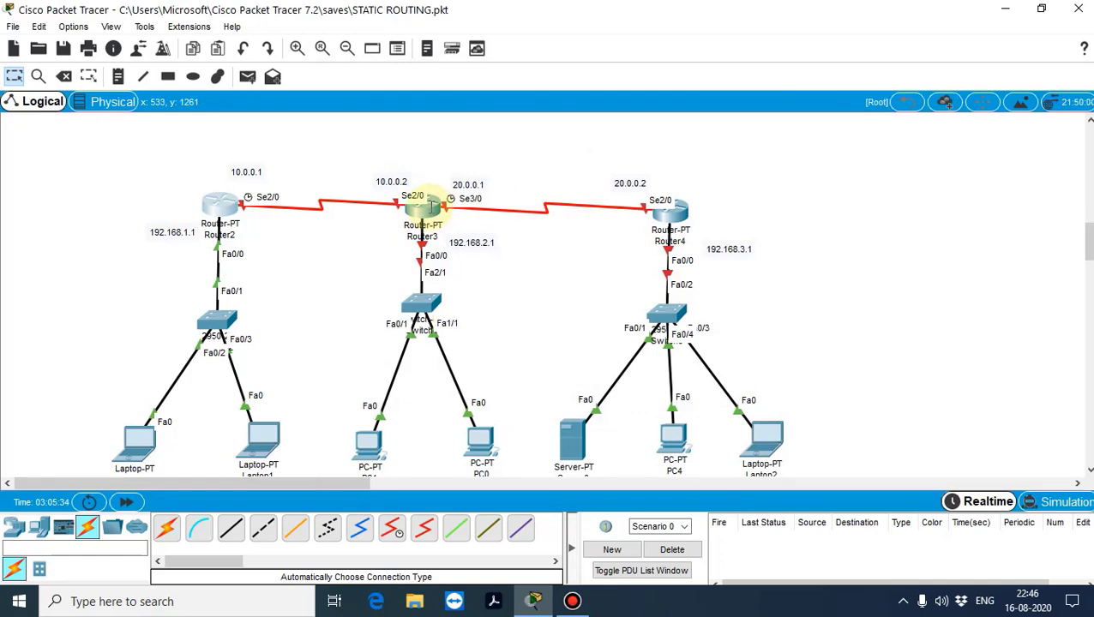
Open Router3's configuration beside the topology, turn on Serial2/0 and assign it 10.0.0.2 with subnet mask 255.0.0.0.
click(426, 204)
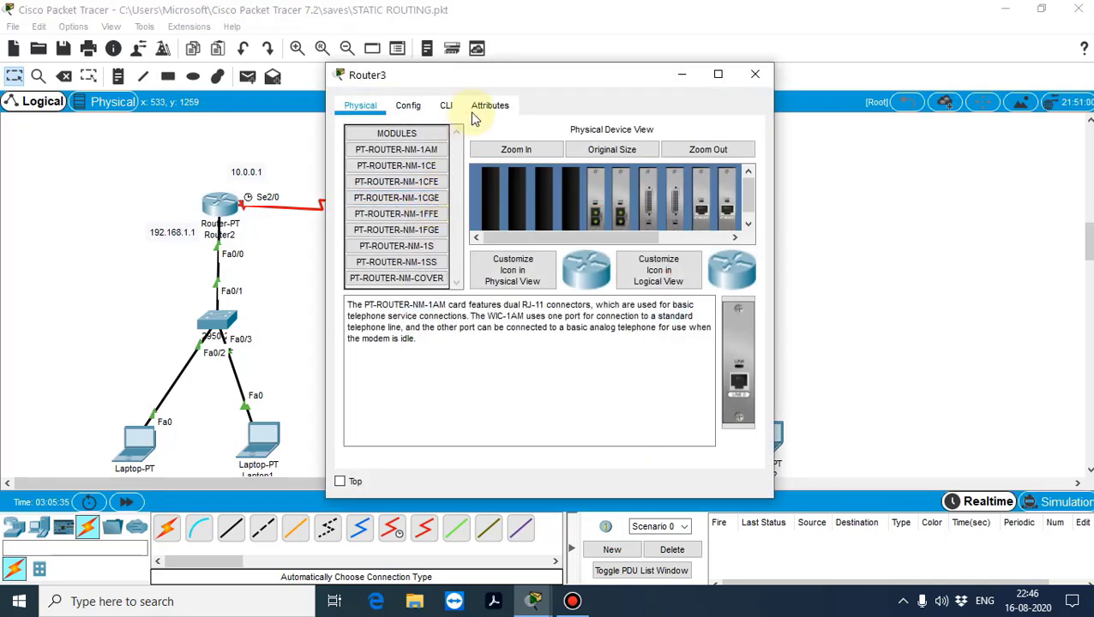
drag(479, 83, 734, 83)
click(664, 103)
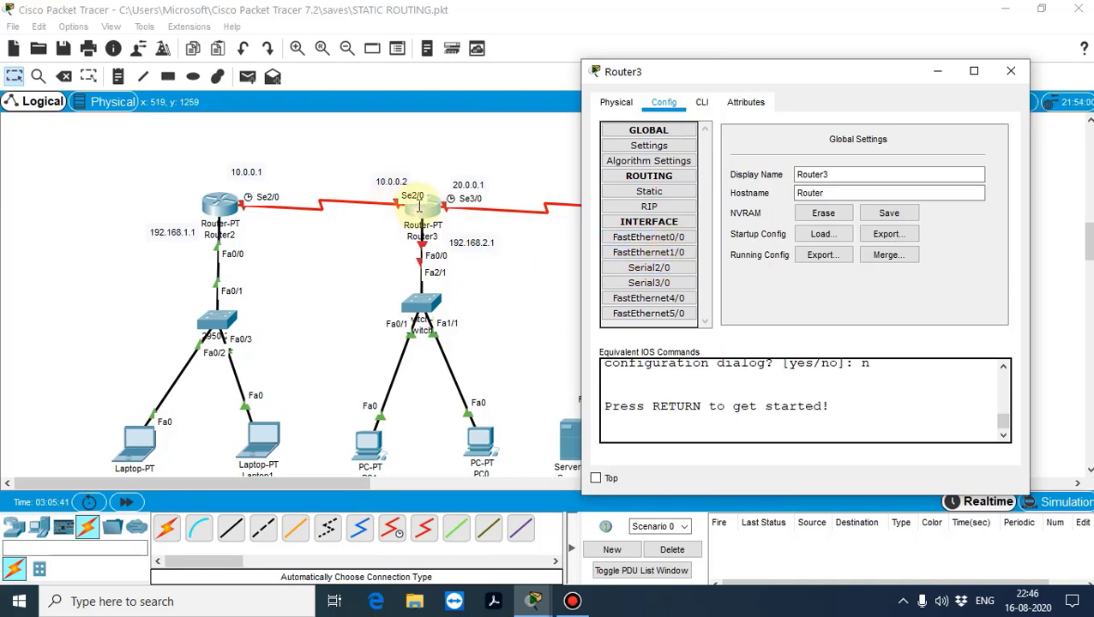
click(673, 268)
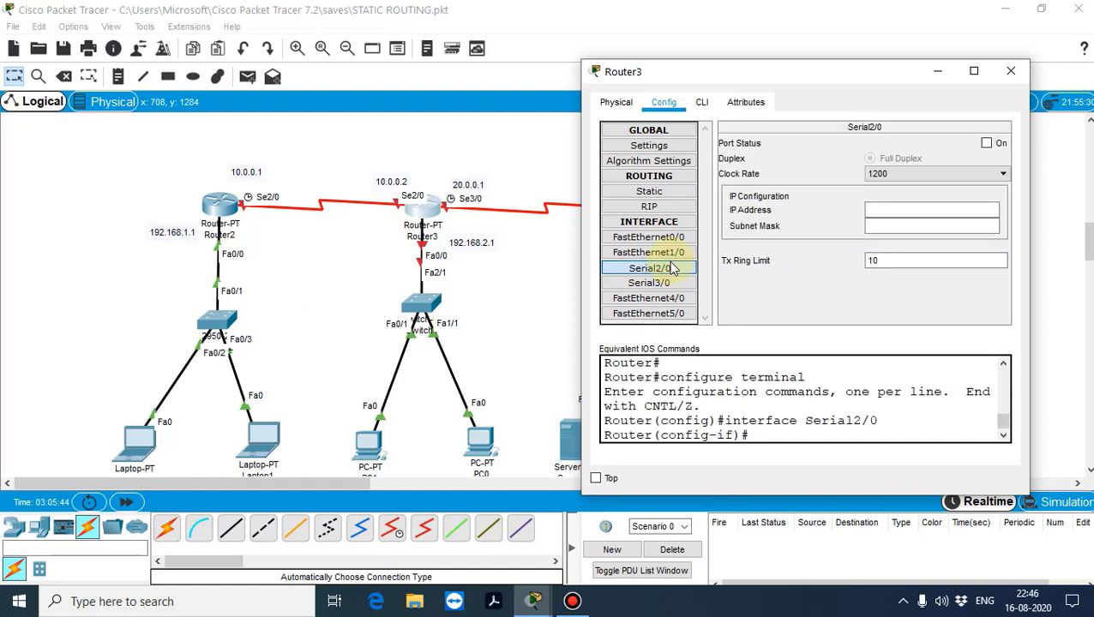
click(987, 143)
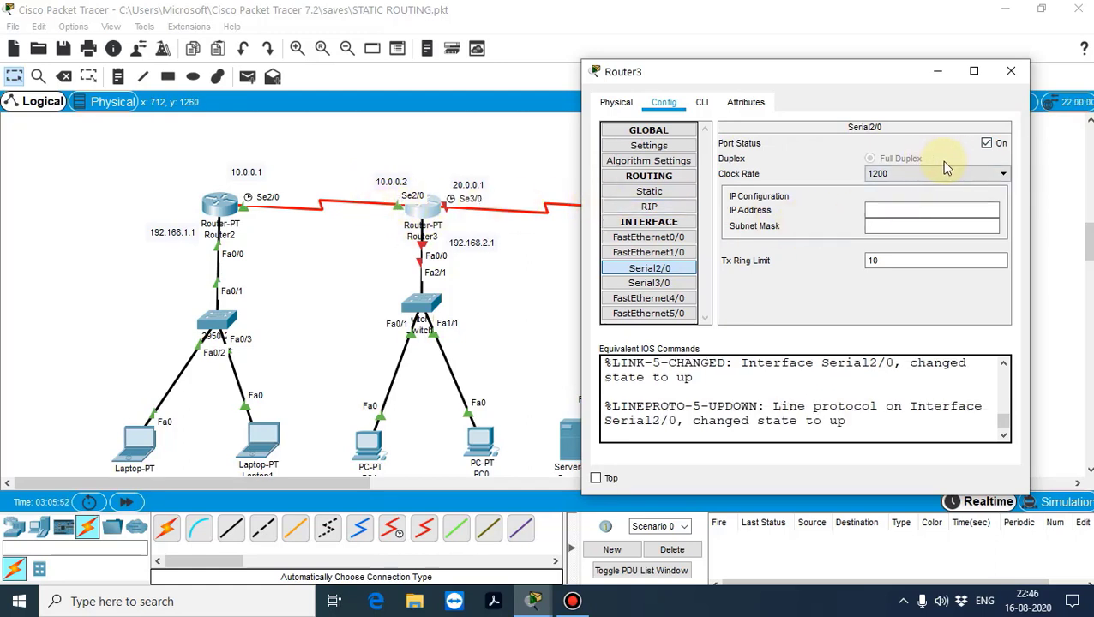
click(931, 209)
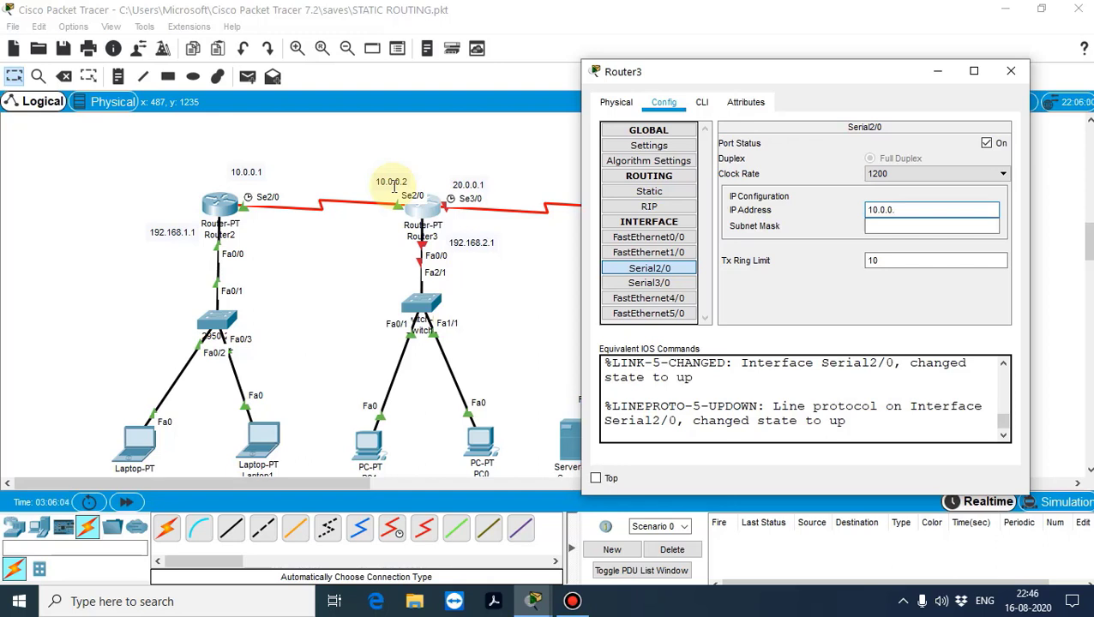
key(Tab)
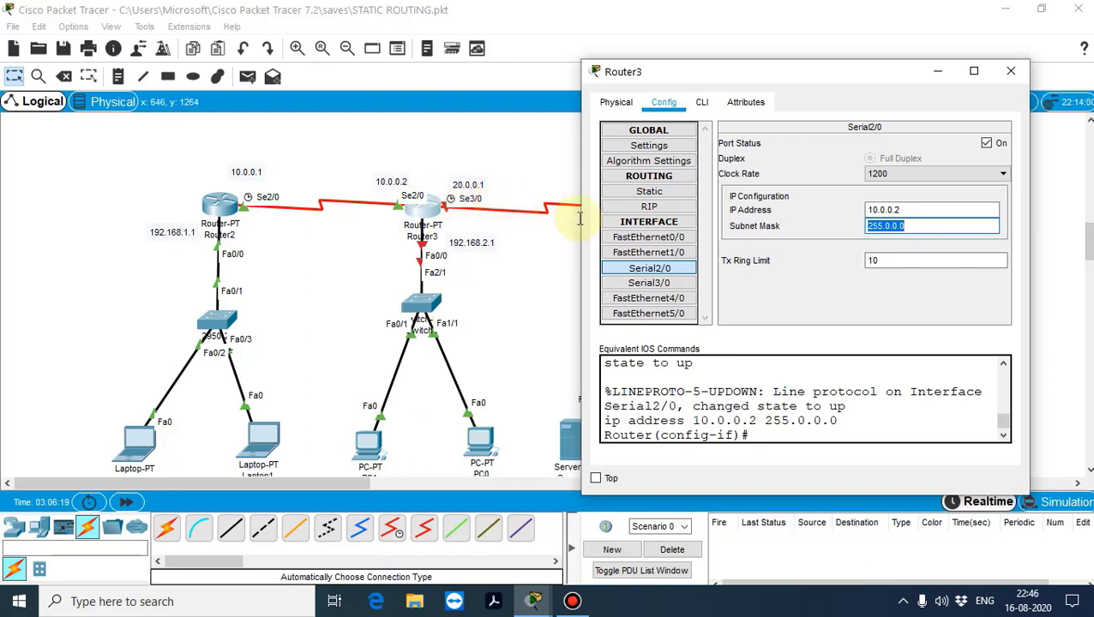
Turn on Router3's Serial3/0 port and set its clock rate to 64000.
click(649, 283)
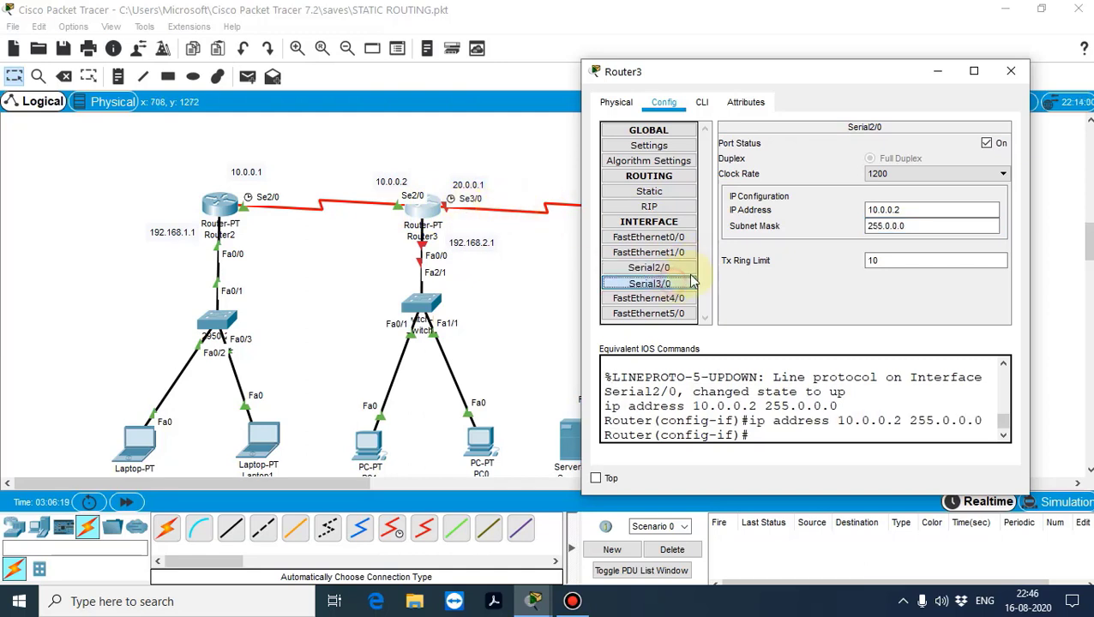
click(987, 143)
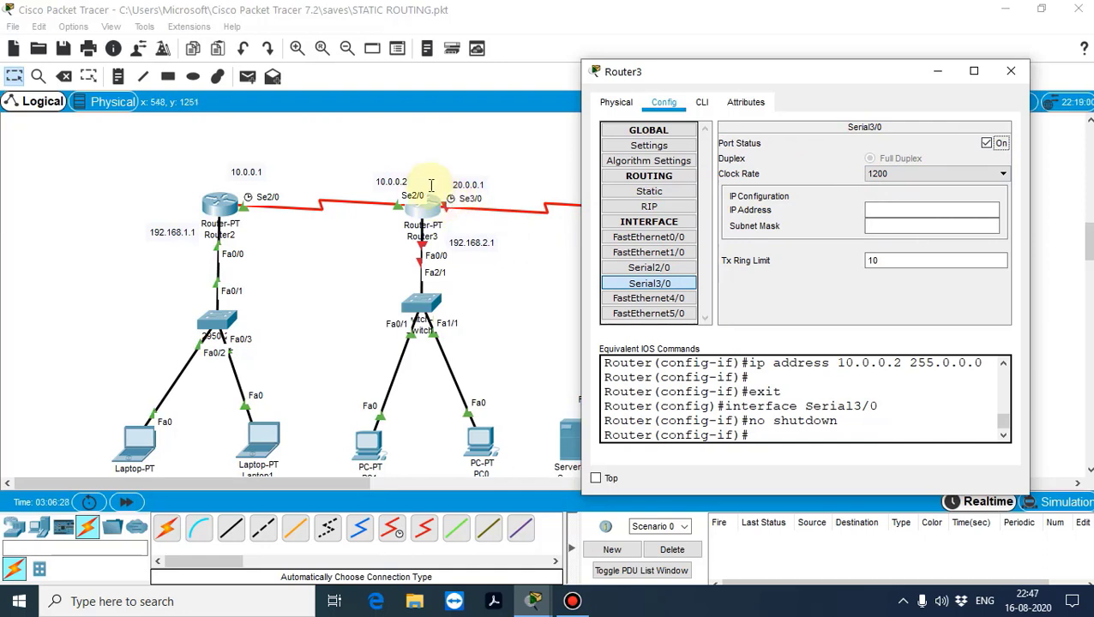
click(909, 173)
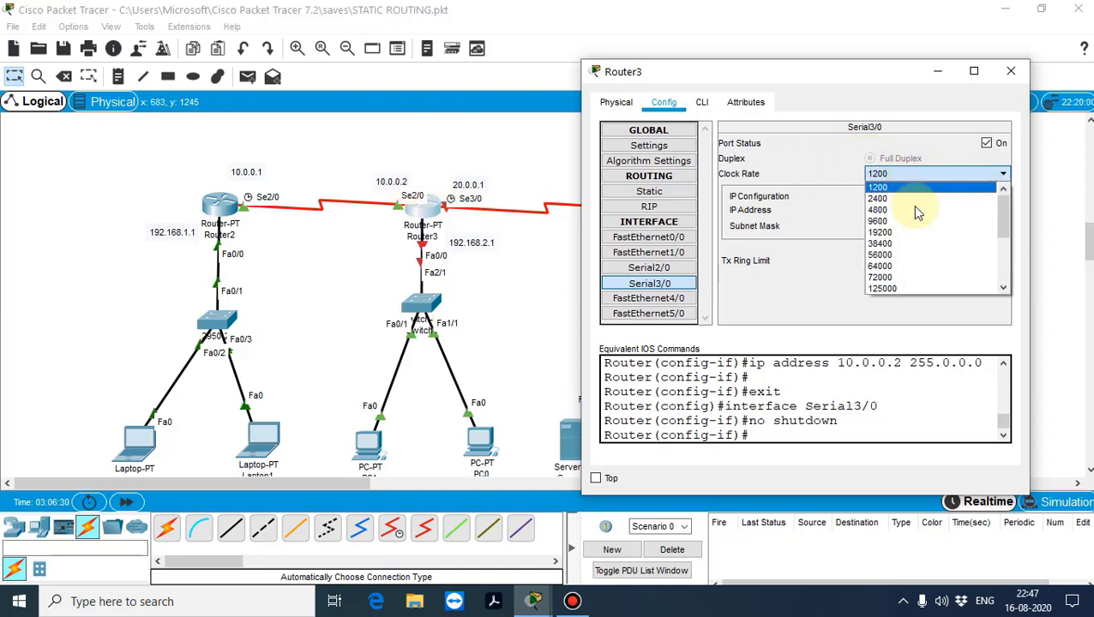
click(1014, 222)
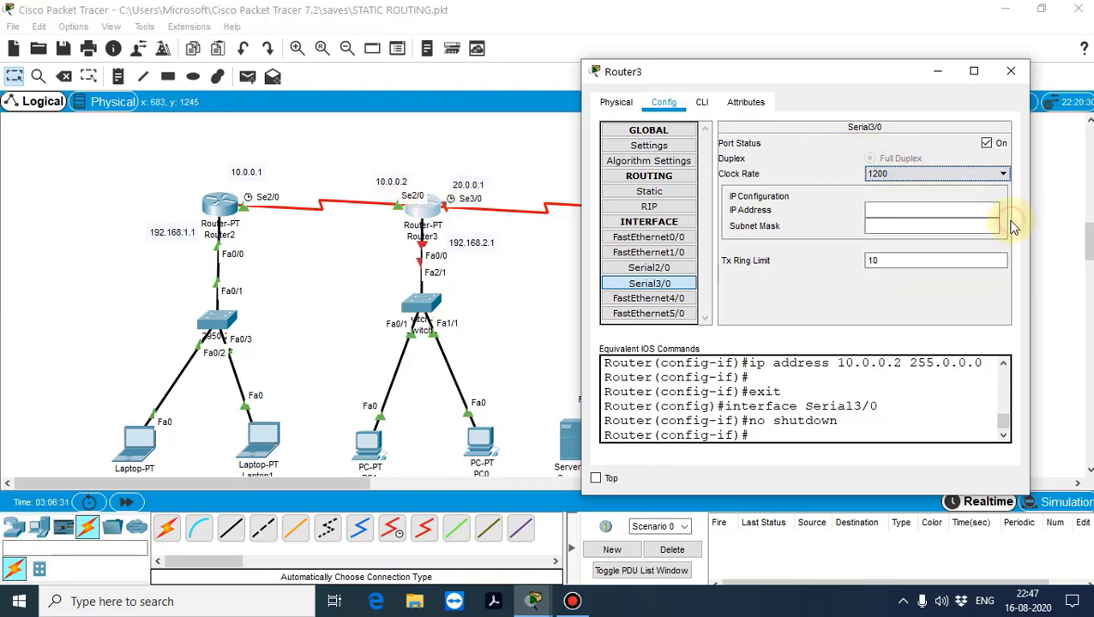
click(1006, 178)
drag(999, 227, 1002, 244)
click(921, 244)
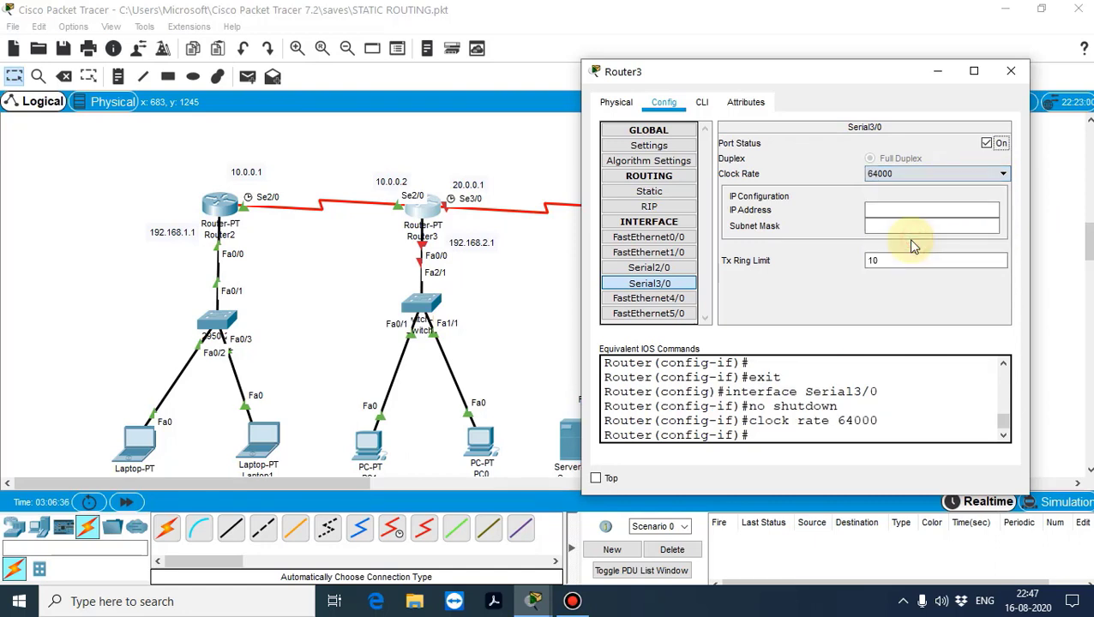
Assign Router3's Serial3/0 the address 20.0.0.1 with subnet mask 255.0.0.0 and close the router's window.
click(905, 212)
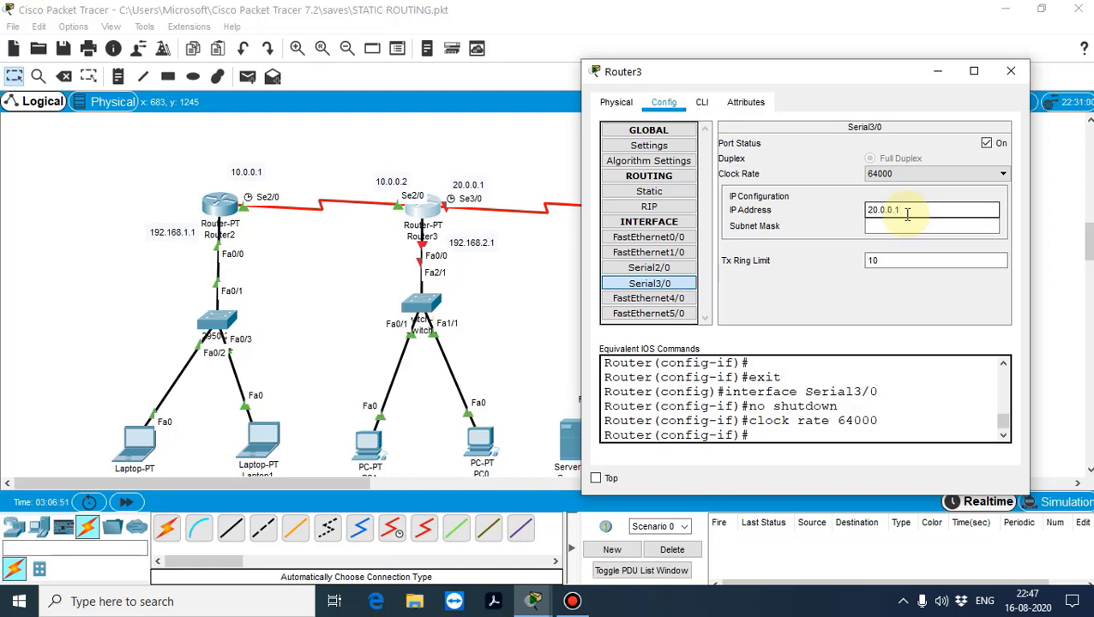
key(Tab)
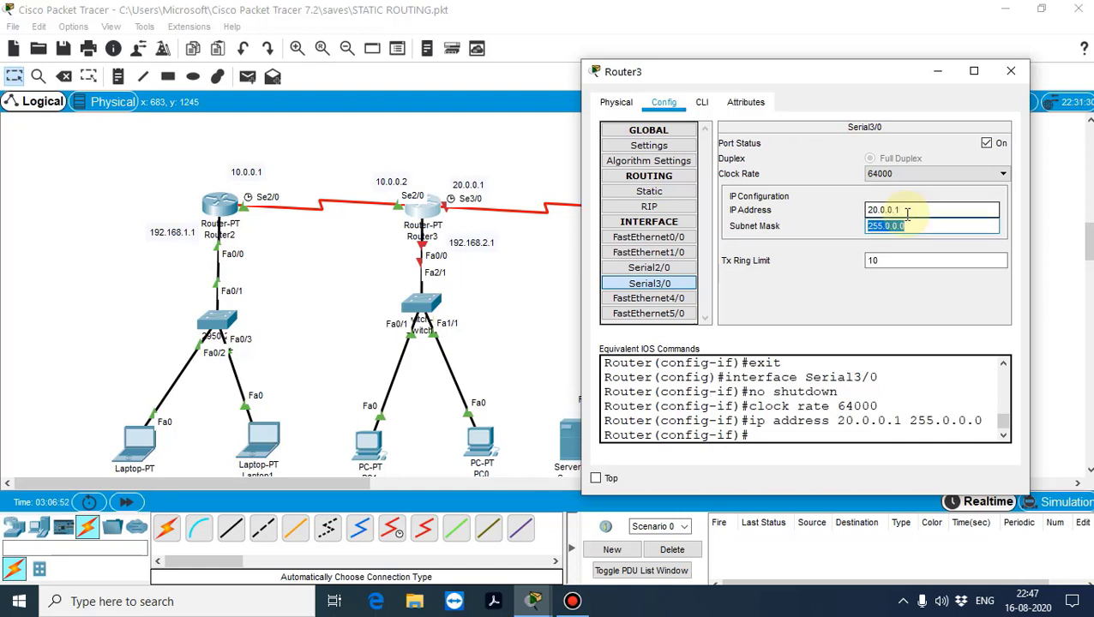
click(1008, 74)
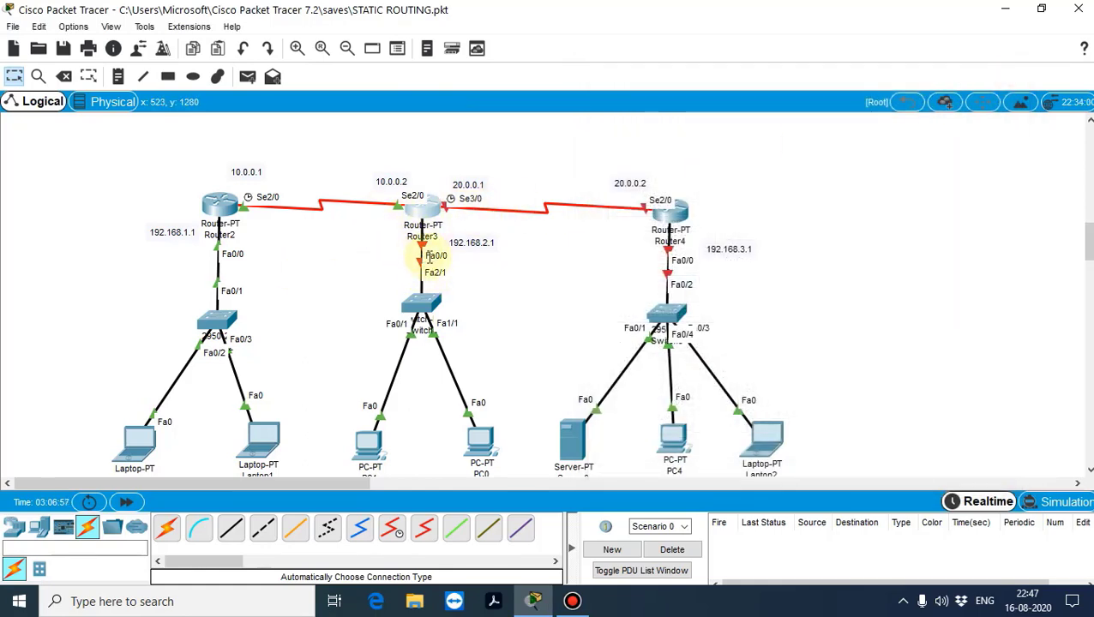
Reopen Router3, turn on FastEthernet0/0, assign it 192.168.2.1 with subnet mask 255.255.255.0, and close the window.
click(422, 207)
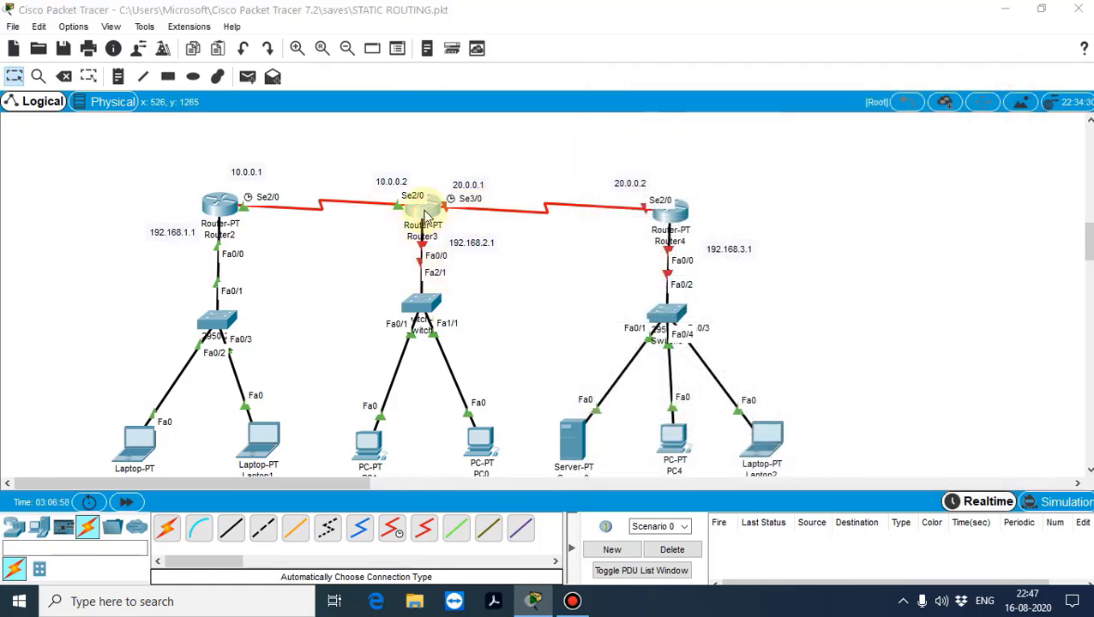
drag(493, 82, 788, 84)
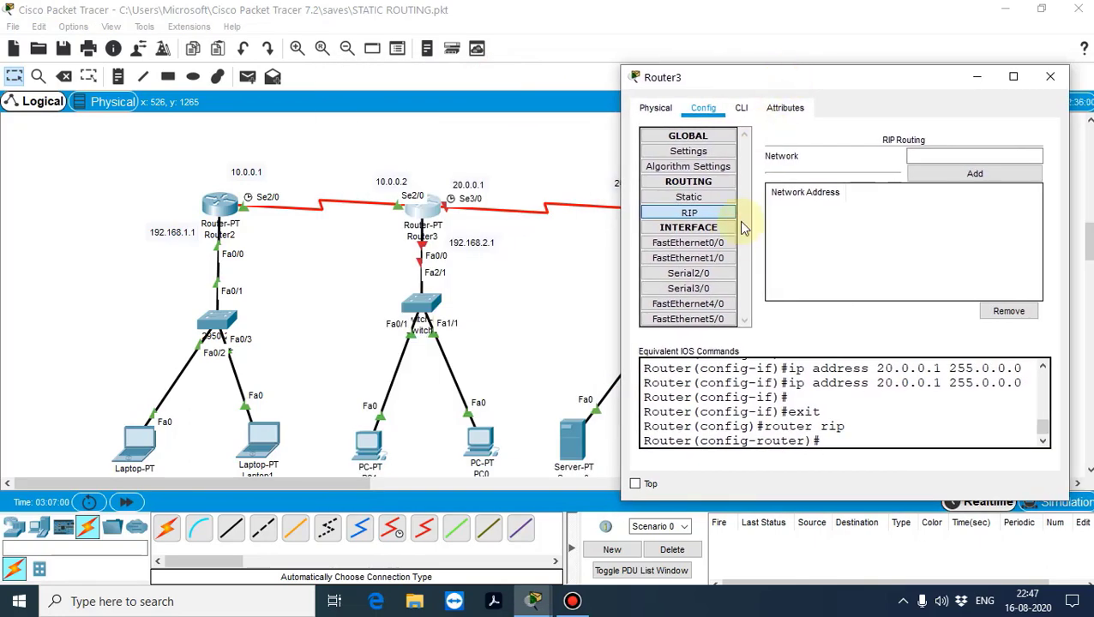
click(688, 242)
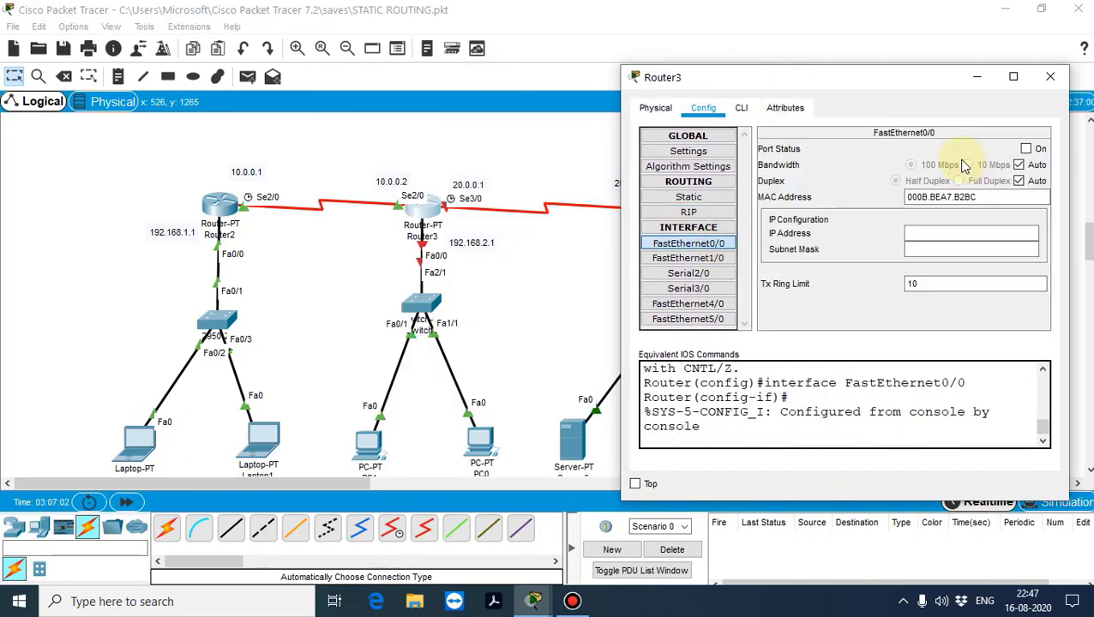
click(1026, 148)
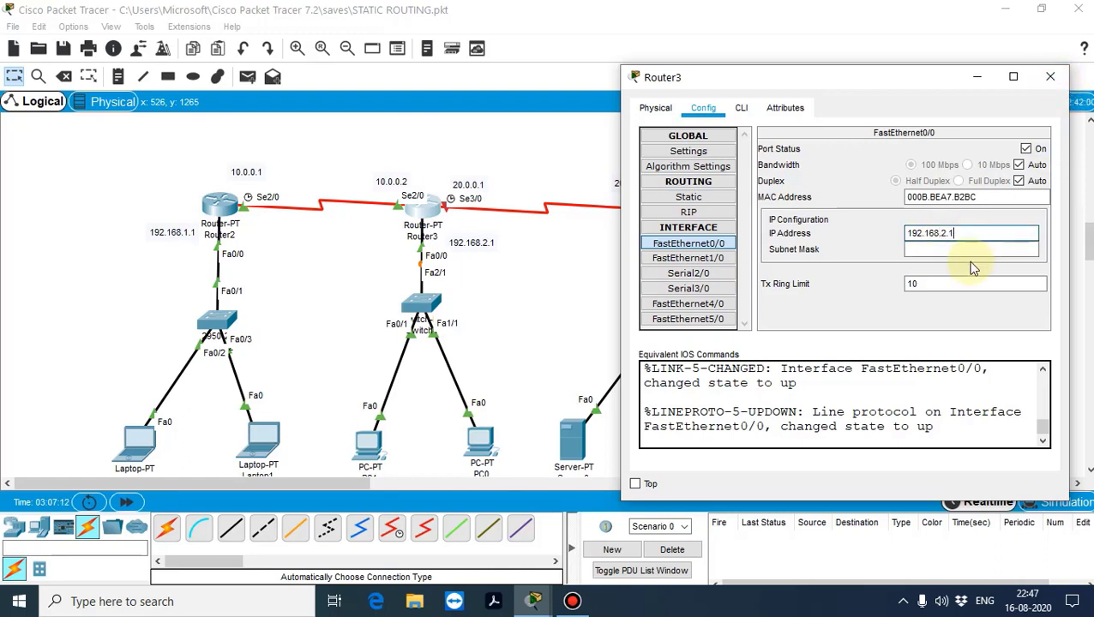
key(Tab)
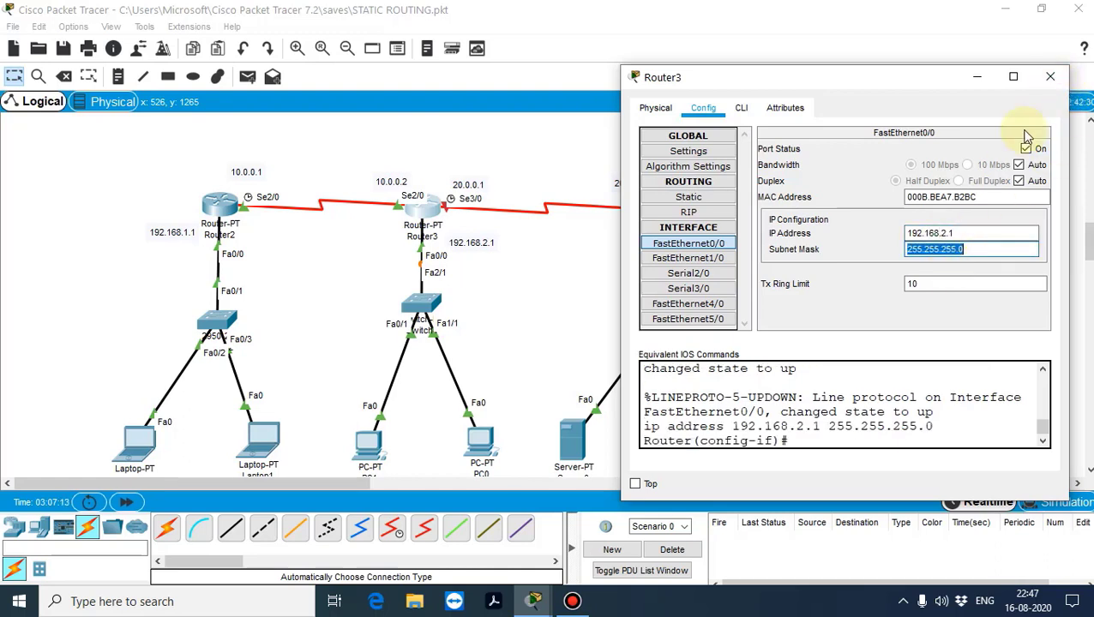
click(1050, 76)
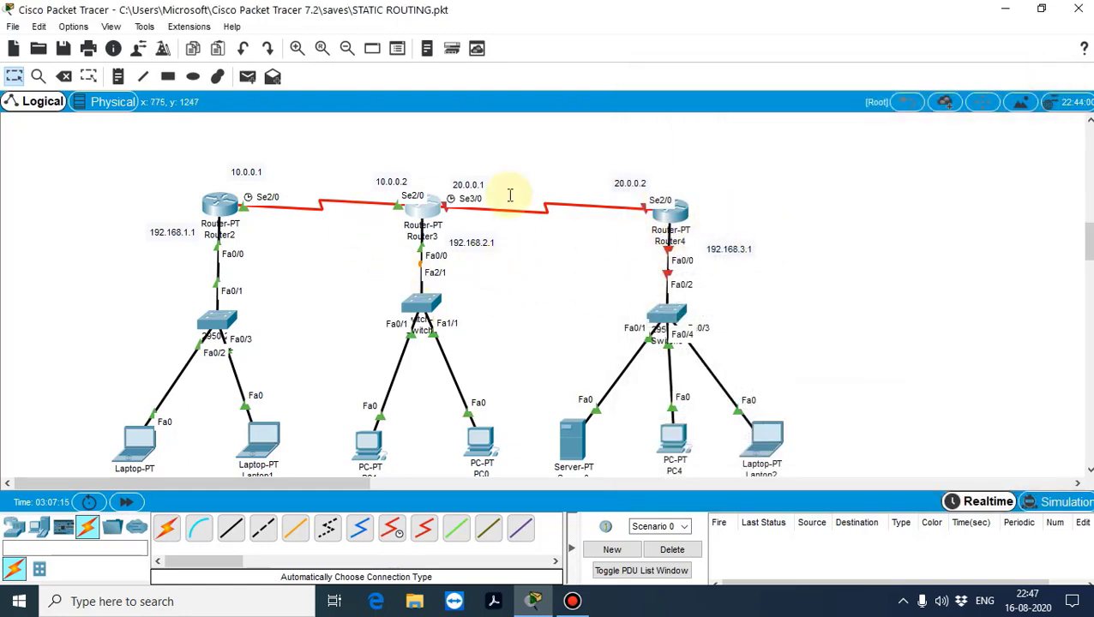
Open Router4's configuration beside the topology, turn on FastEthernet0/0 and assign it 192.168.3.1 with subnet mask 255.255.255.0.
click(667, 208)
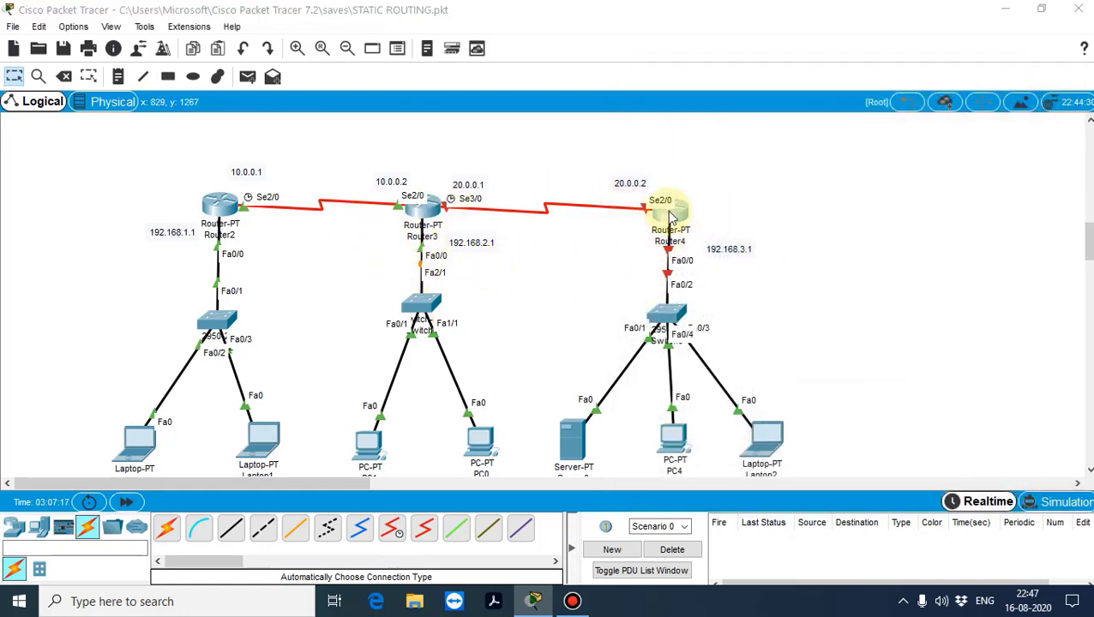
click(409, 106)
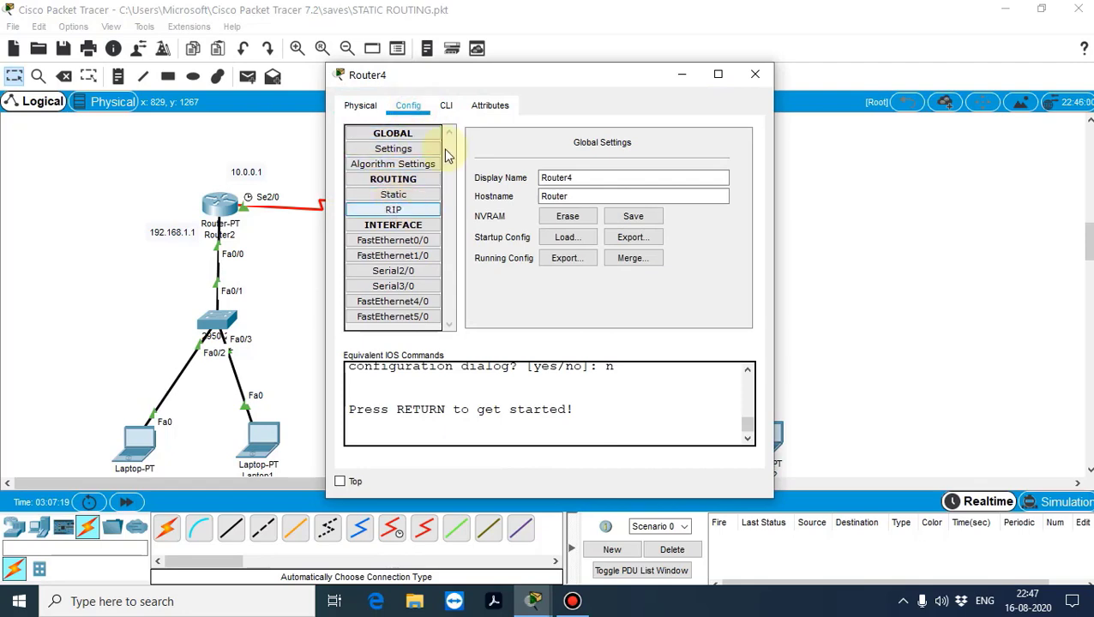
drag(516, 76, 317, 65)
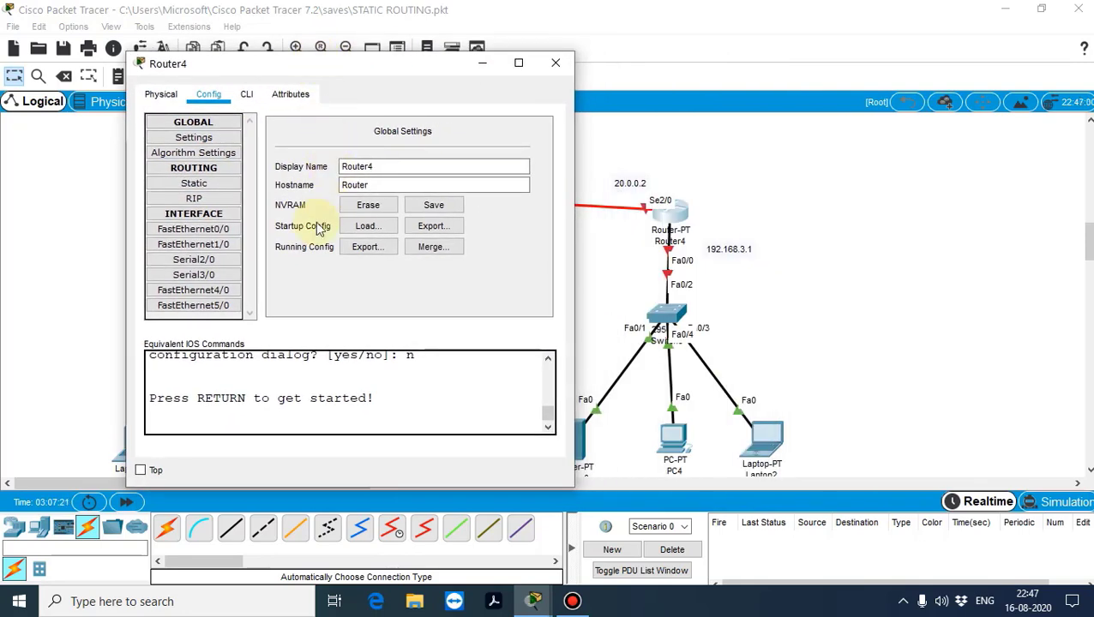
click(194, 229)
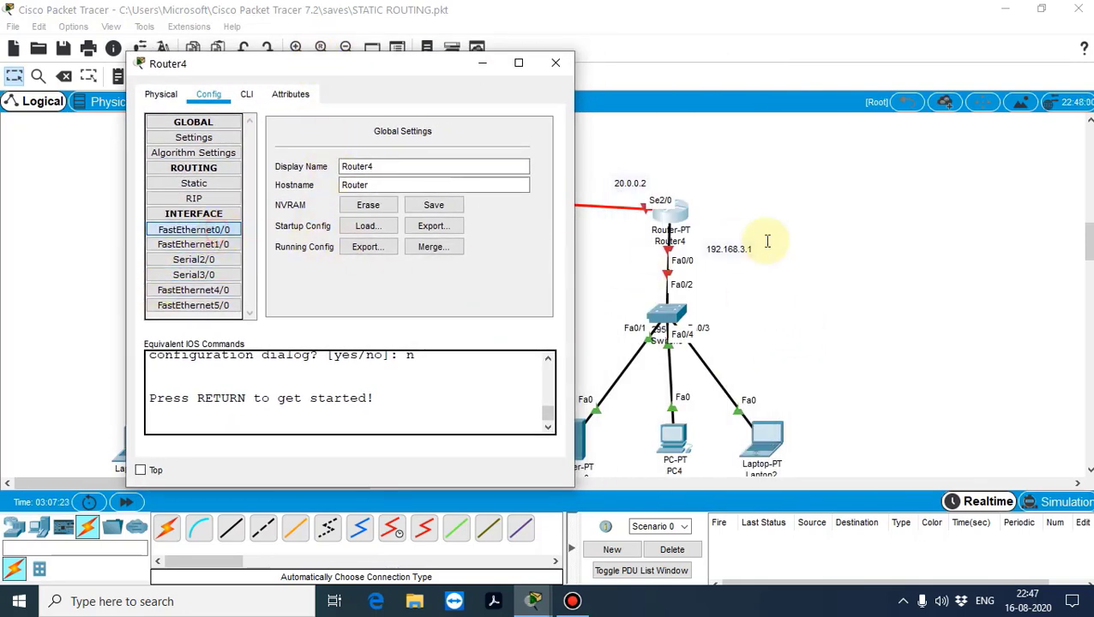
click(530, 135)
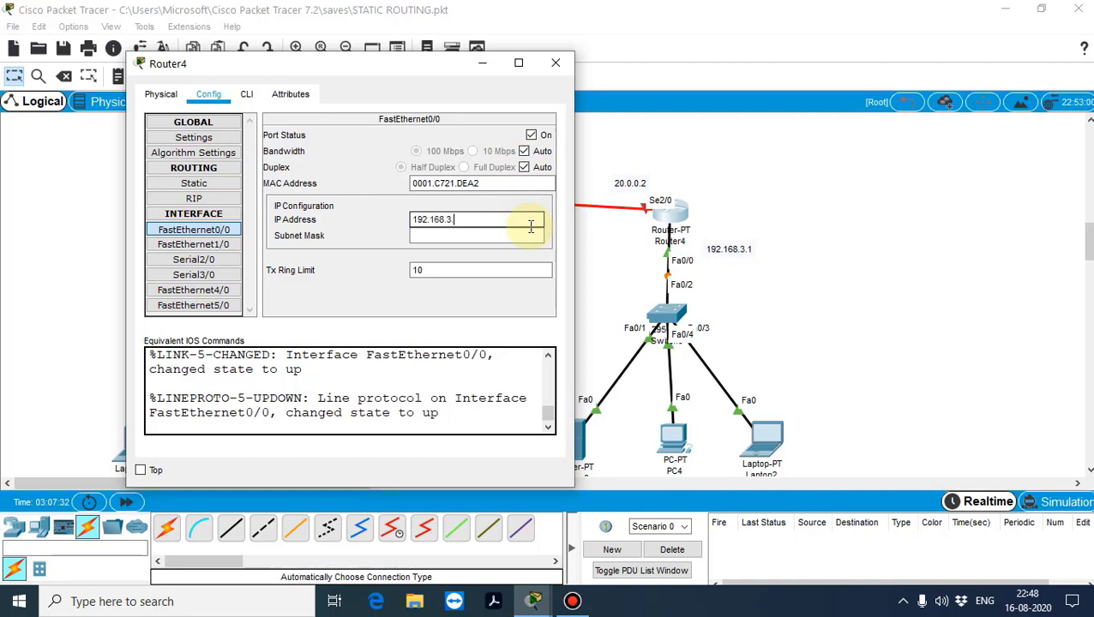
key(Tab)
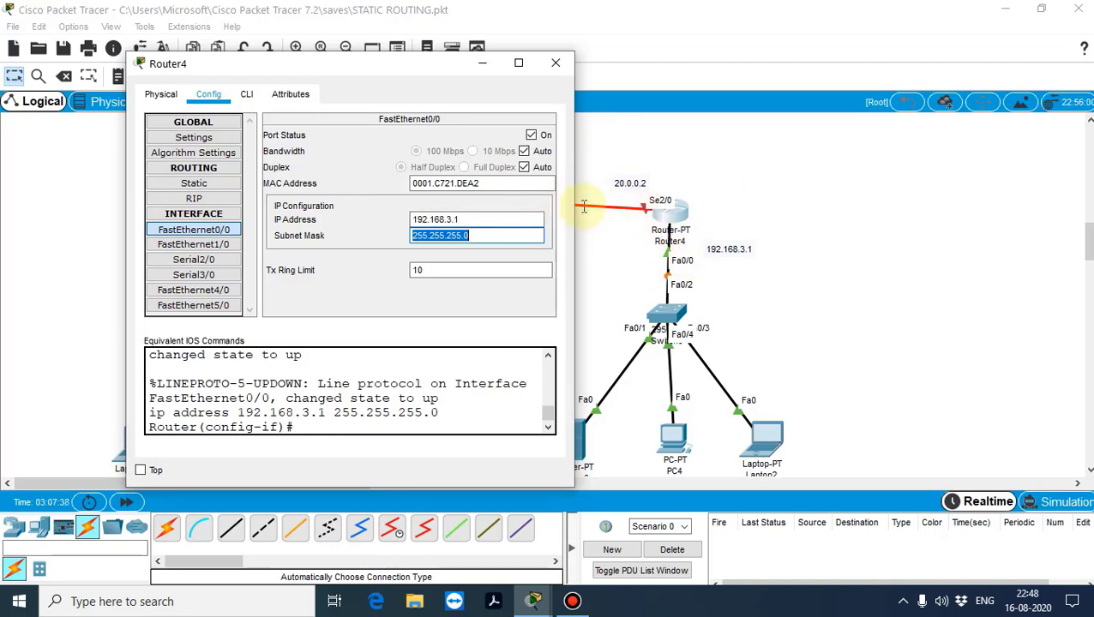
Turn on Router4's Serial2/0, assign it 20.0.0.2 with subnet mask 255.0.0.0, and close the router's window.
click(193, 259)
click(539, 139)
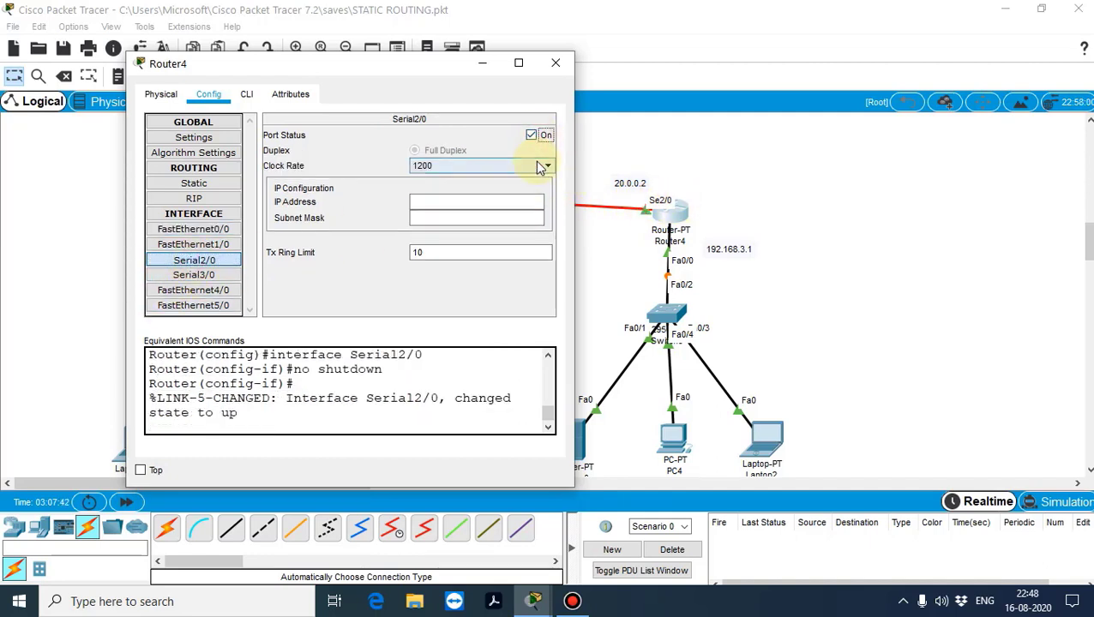
click(538, 166)
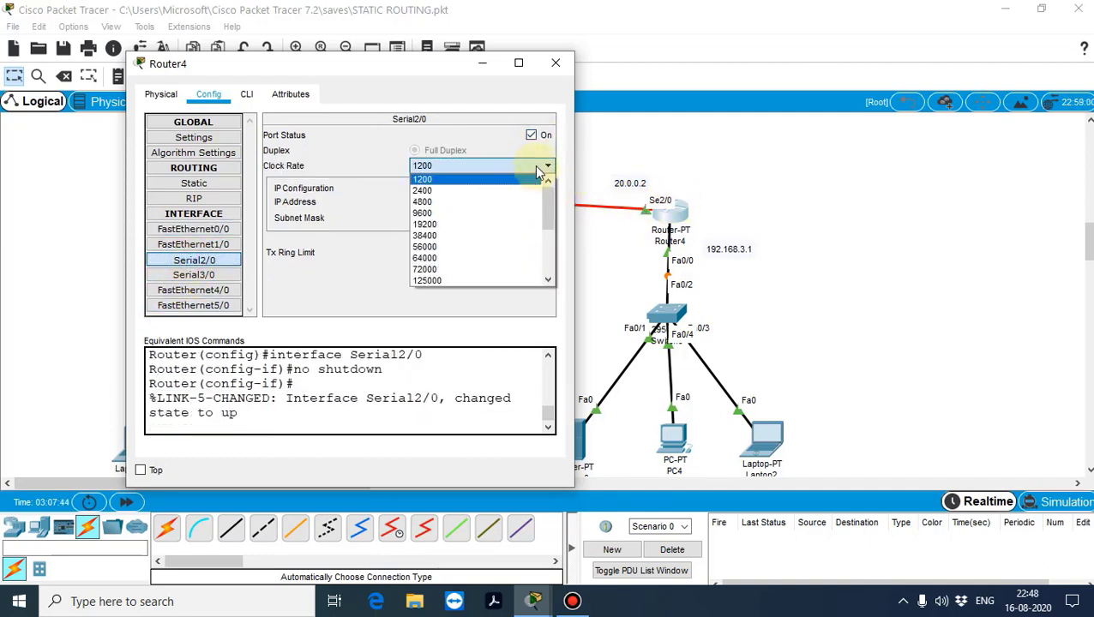
click(530, 158)
drag(392, 52, 394, 57)
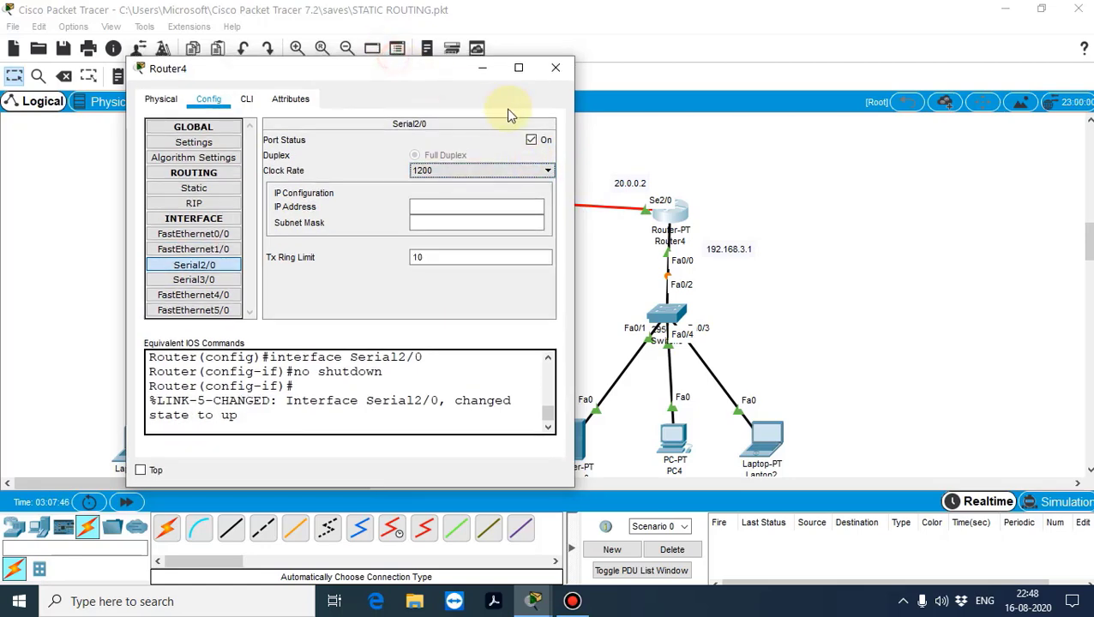
click(426, 65)
drag(423, 124, 406, 210)
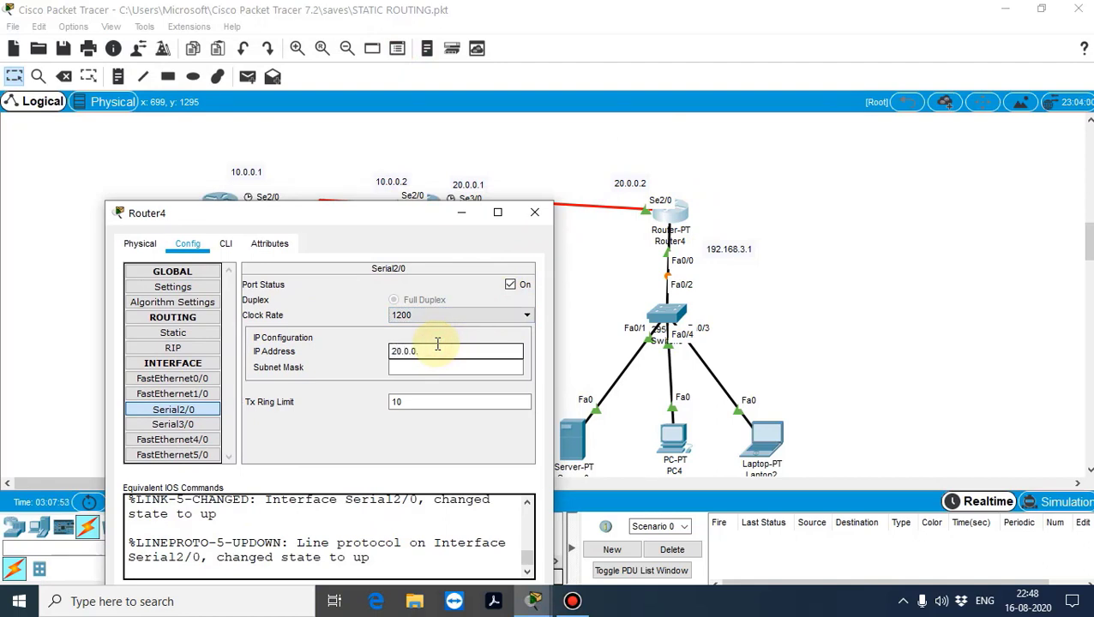
key(Tab)
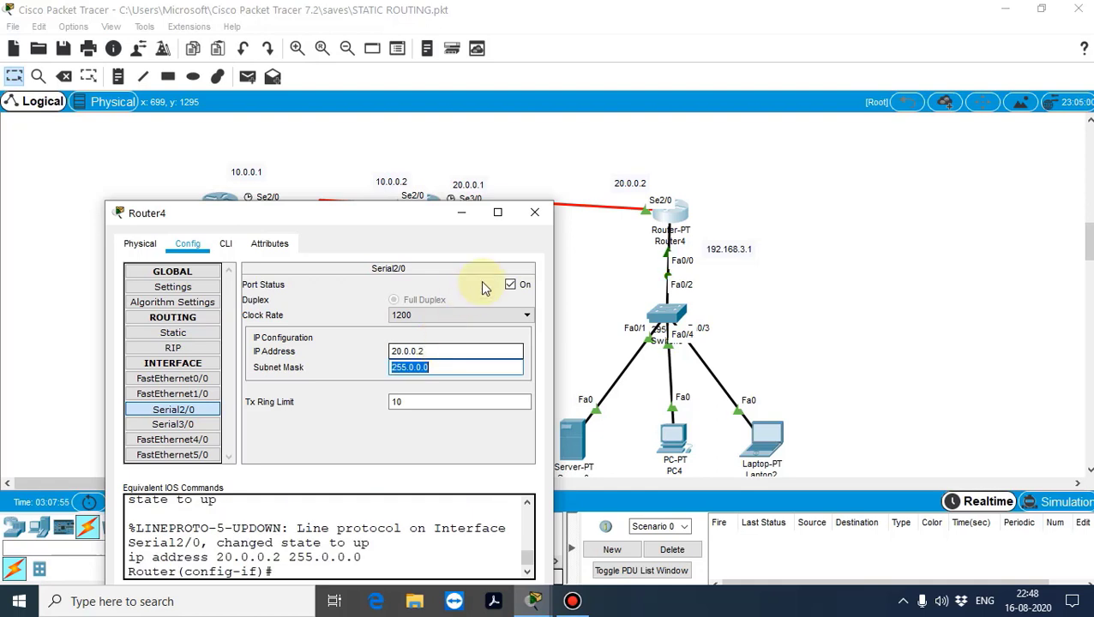
click(535, 212)
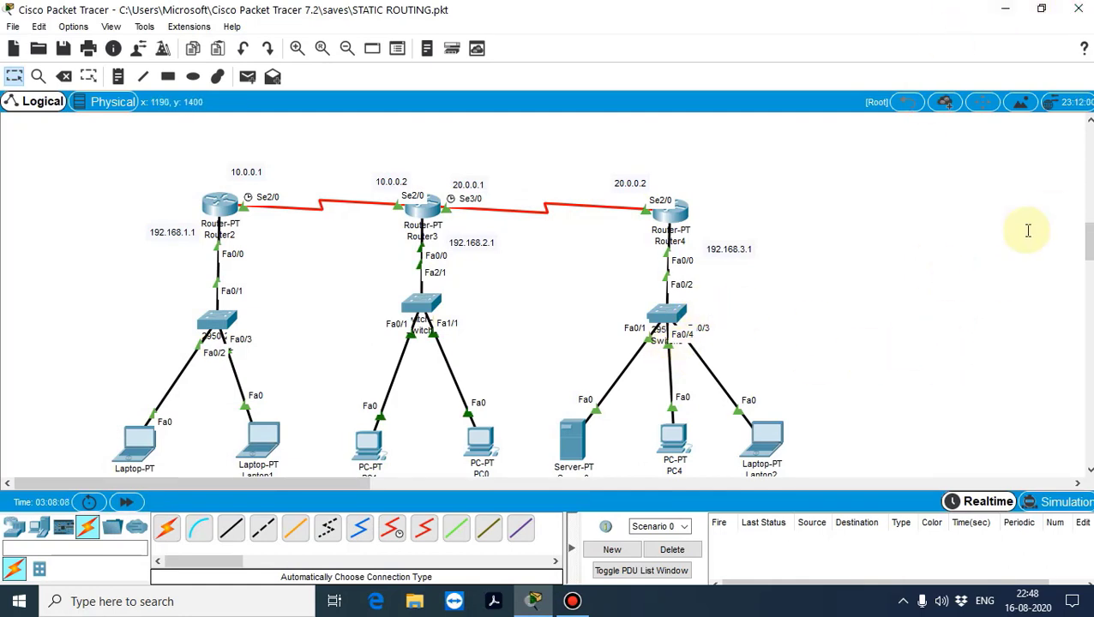
Test connectivity within the first LAN by sending a simple PDU from Laptop0 to Laptop1.
drag(949, 159, 54, 484)
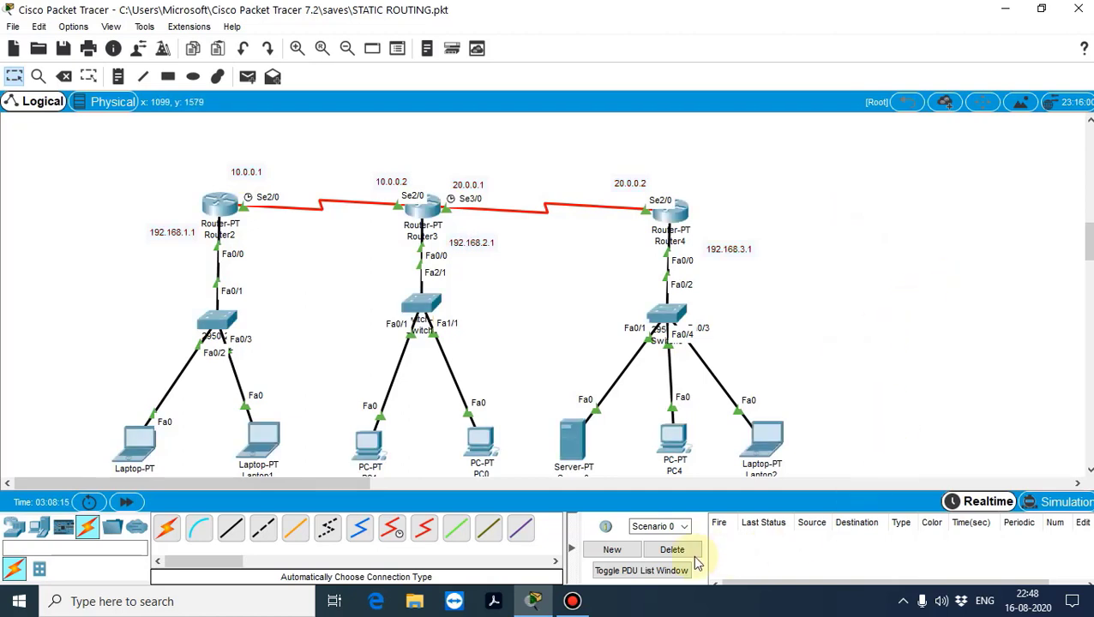
click(247, 76)
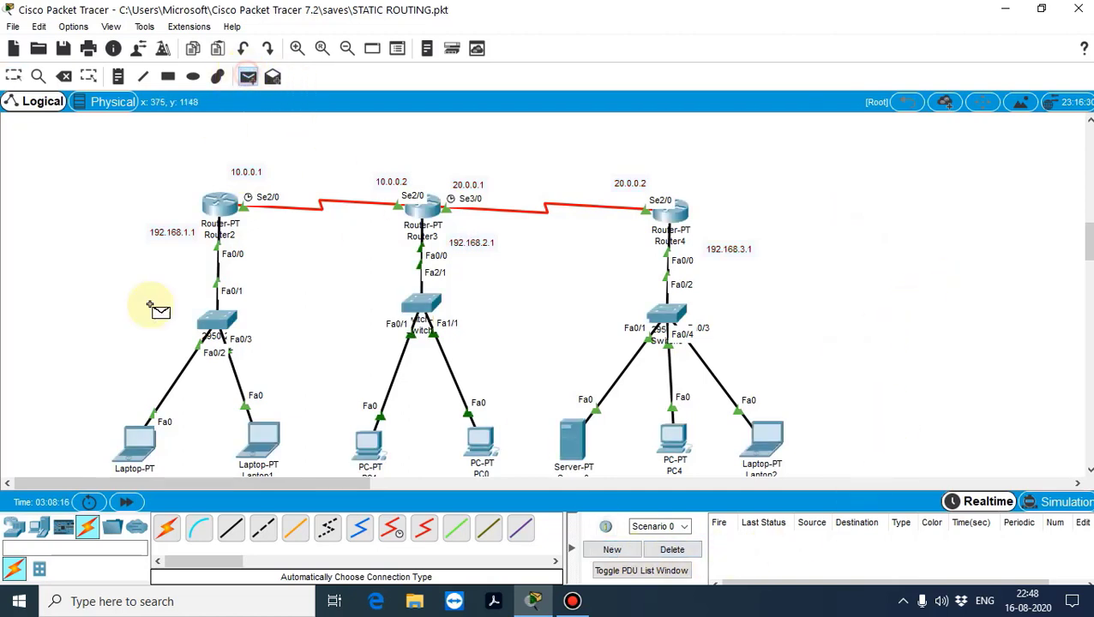
click(137, 444)
click(267, 439)
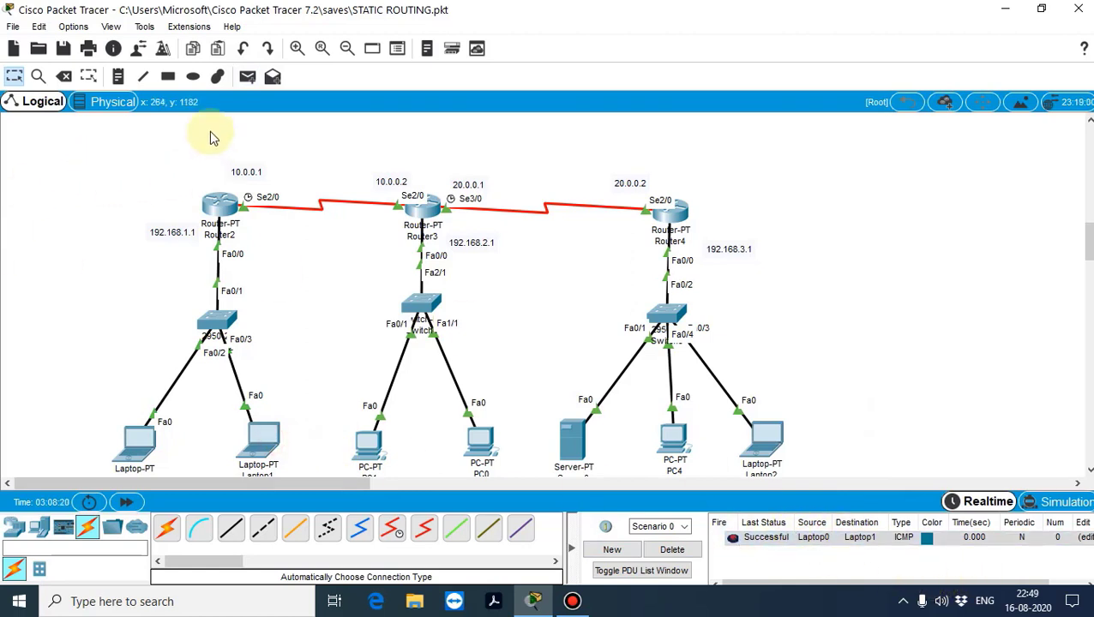
Send a simple PDU from Router2 to Laptop1, clear the PDU list by deleting the scenario, and repeat the same test.
click(248, 76)
click(225, 202)
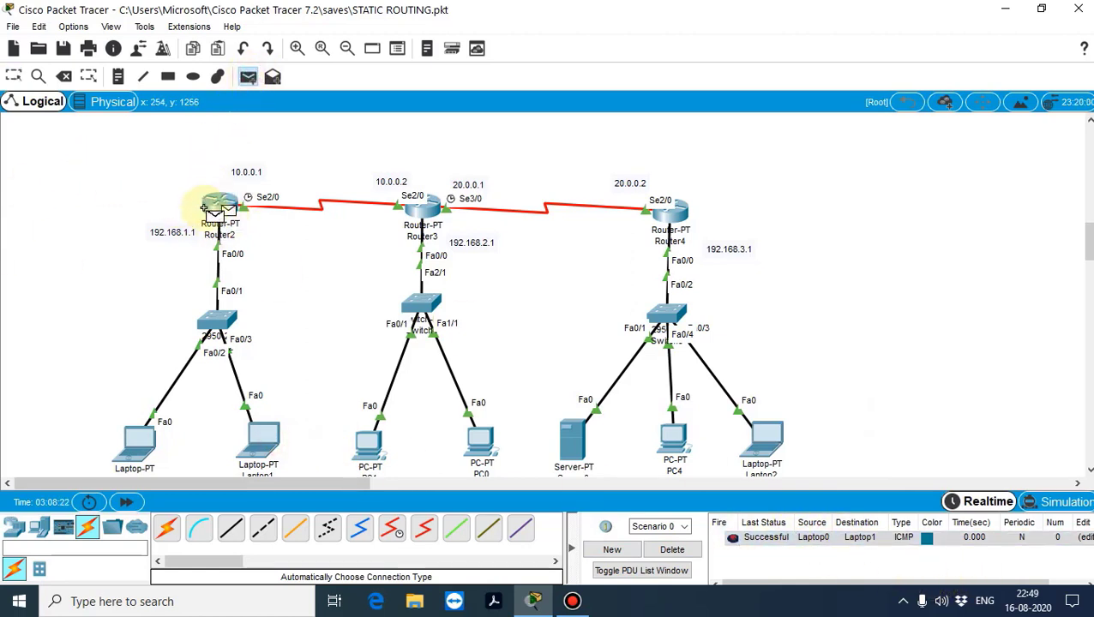
click(259, 441)
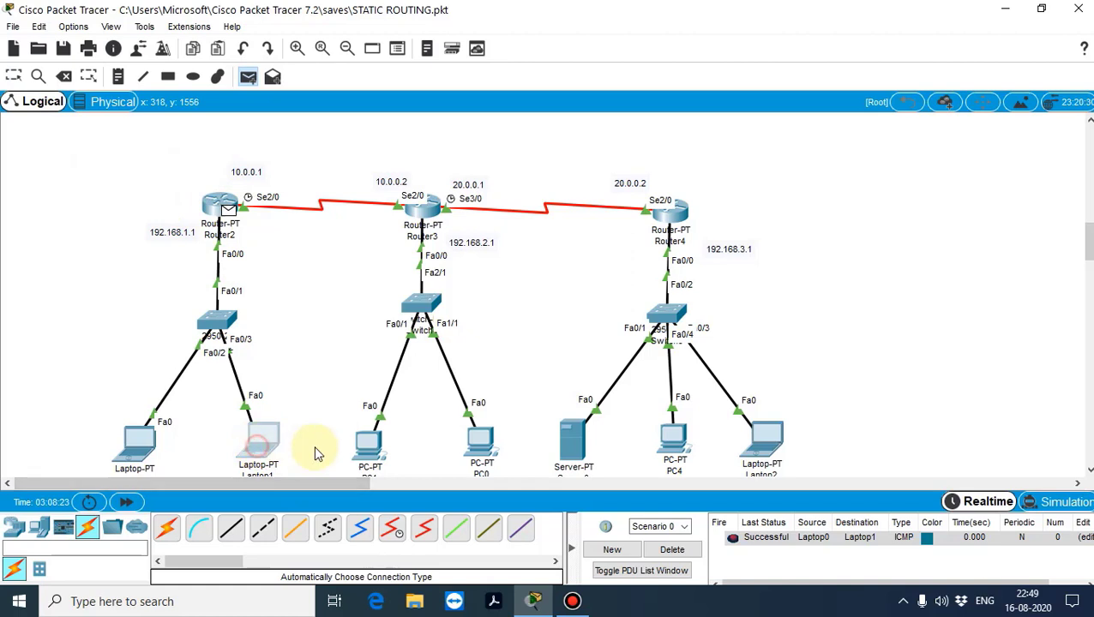
click(681, 550)
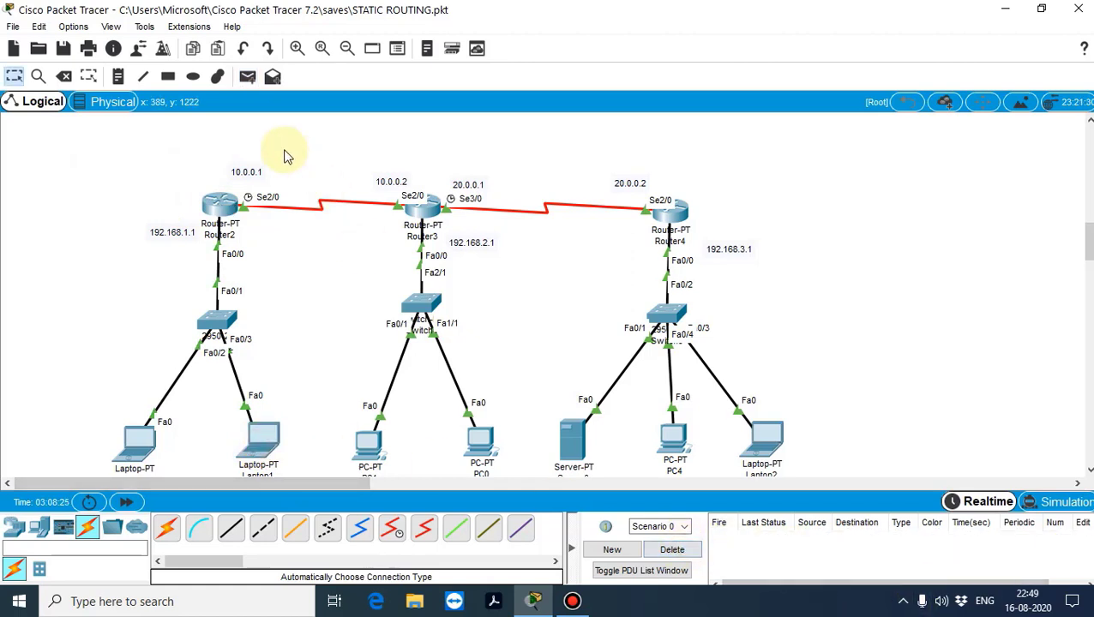
click(248, 77)
click(221, 206)
click(258, 444)
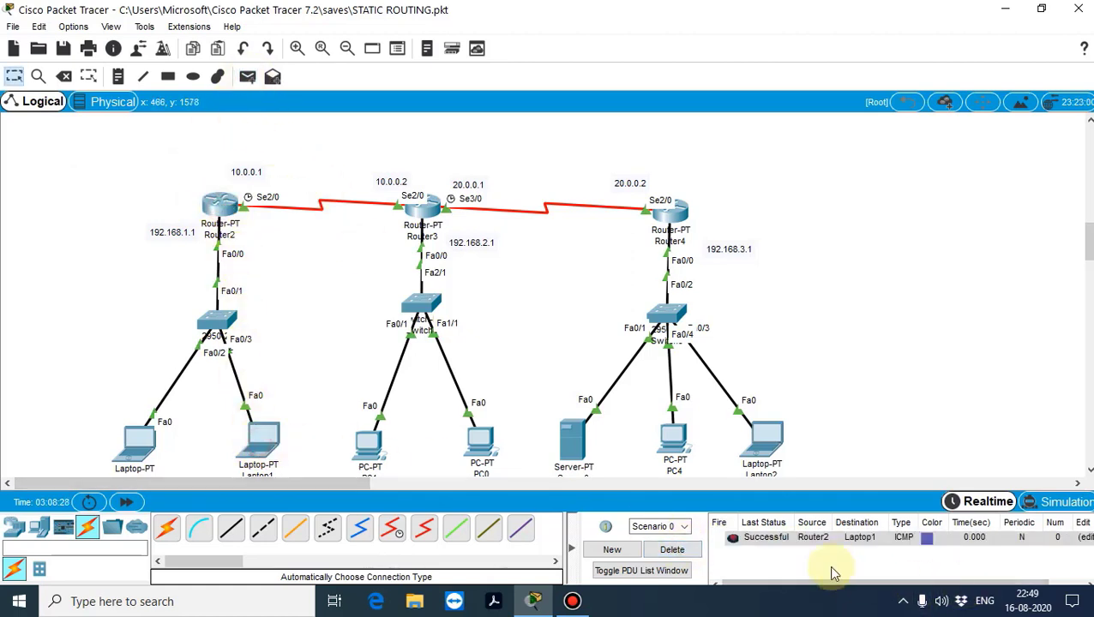
Test connectivity within the middle LAN by sending a simple PDU from PC1 to PC0.
click(248, 76)
click(368, 441)
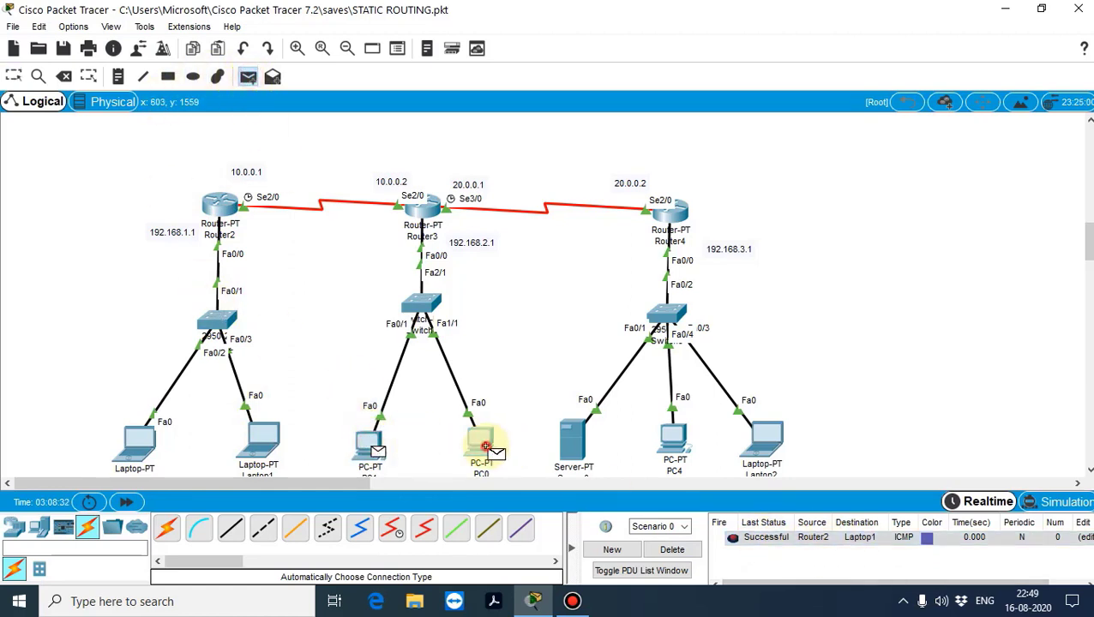
click(482, 444)
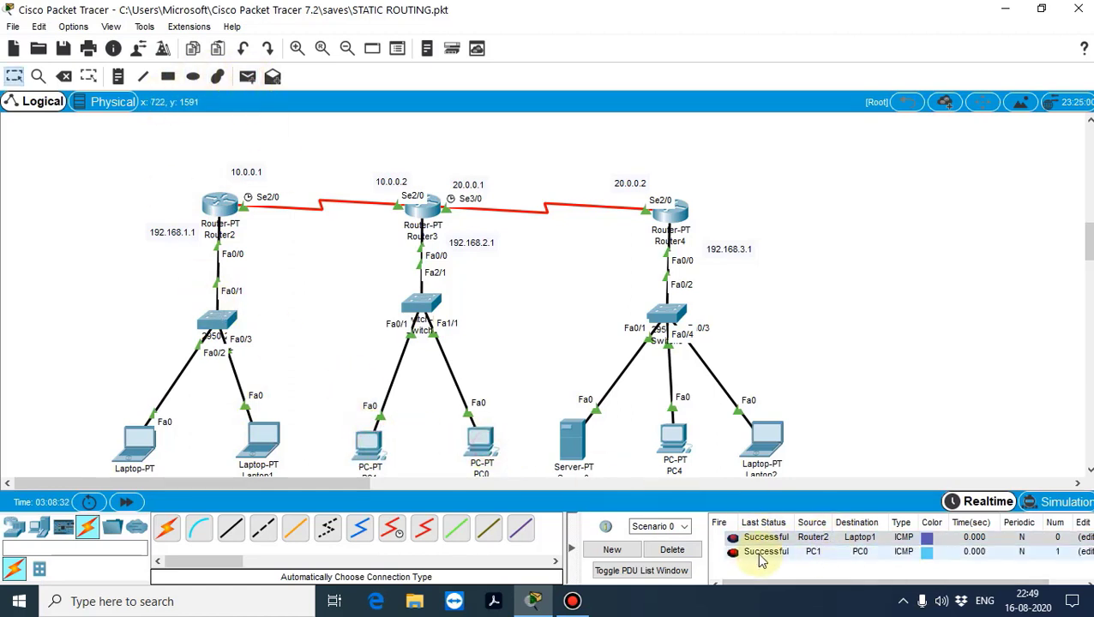
Send a simple PDU from Router2 to Router4, delete the scenario to clear the PDU list, and send it again.
click(247, 76)
click(217, 204)
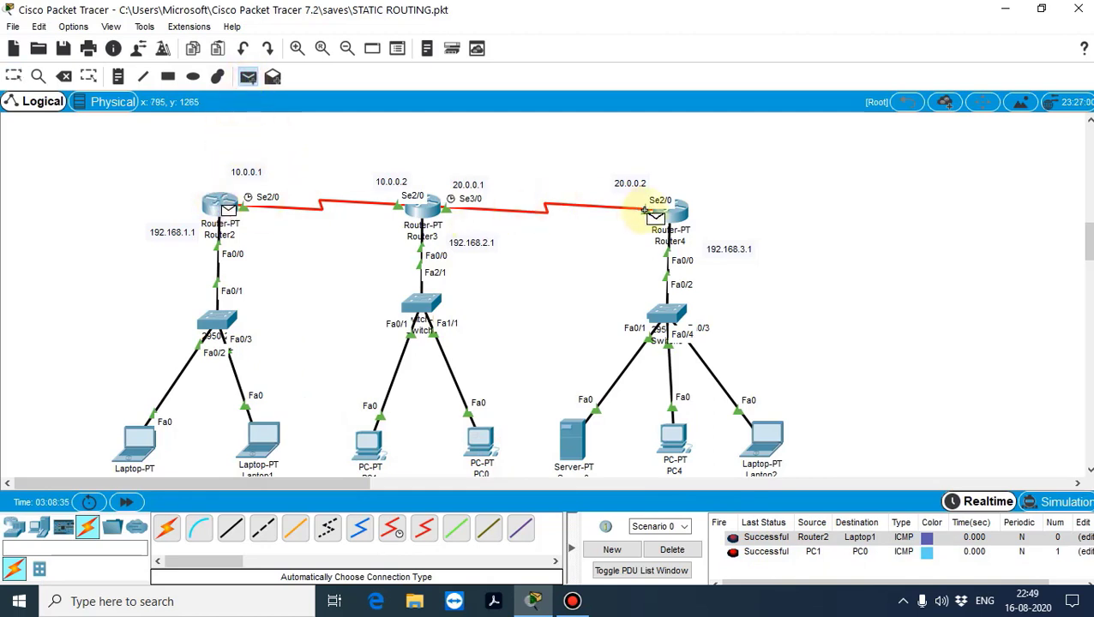
click(674, 214)
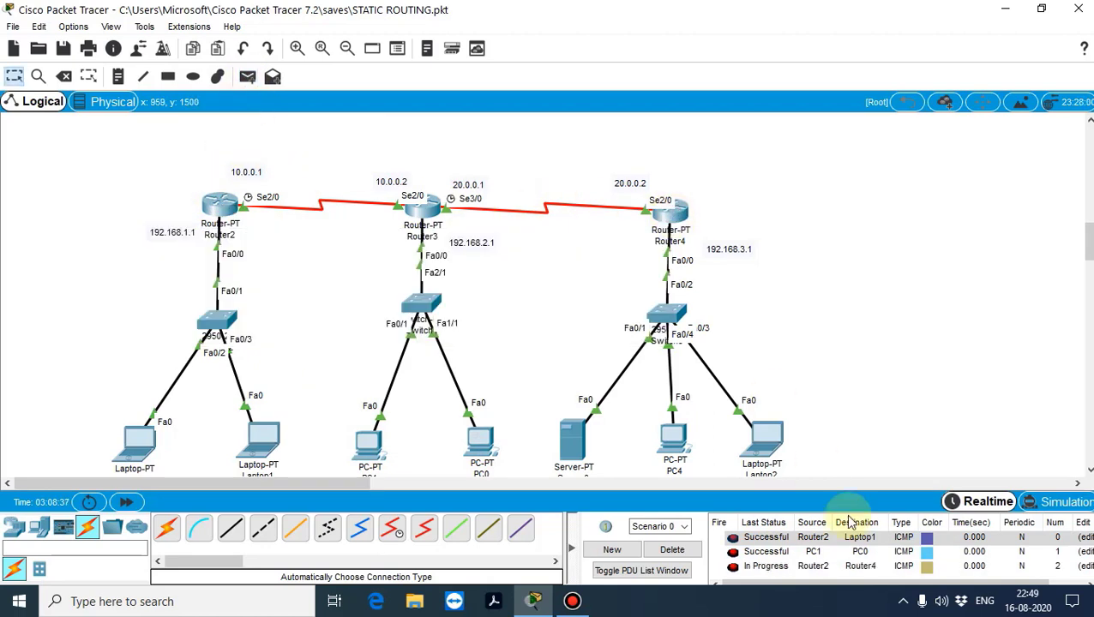
click(672, 549)
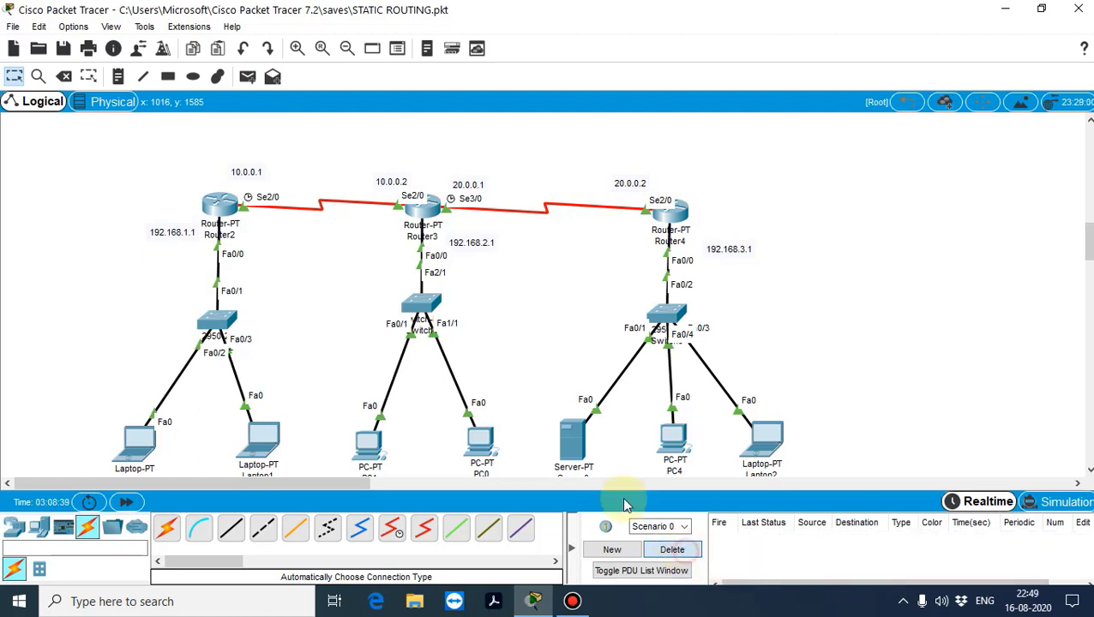
click(246, 79)
click(220, 204)
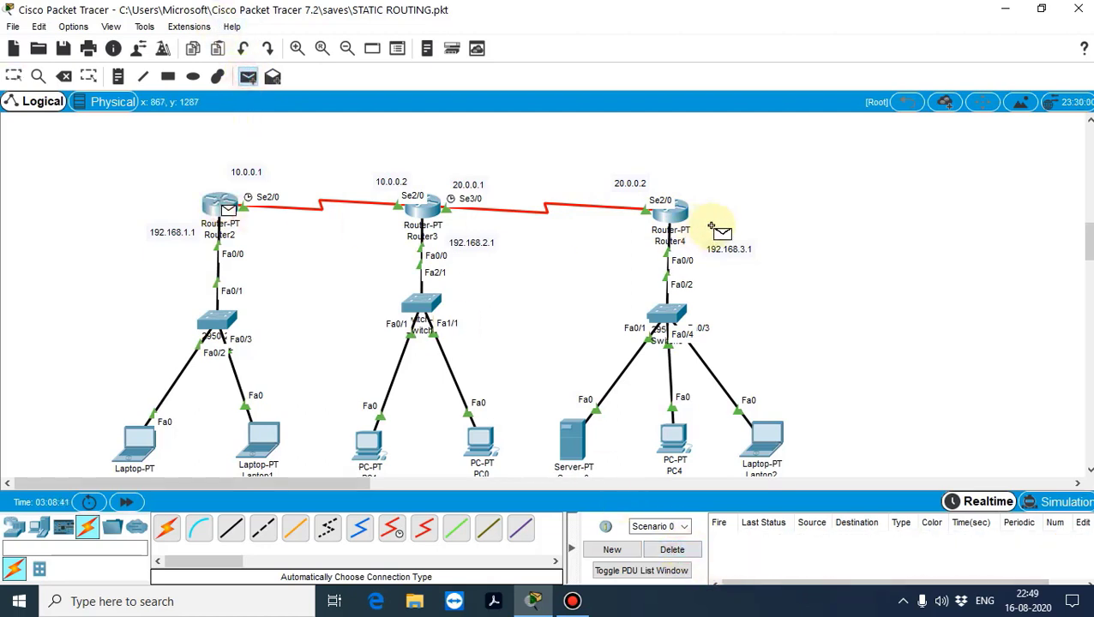
click(670, 213)
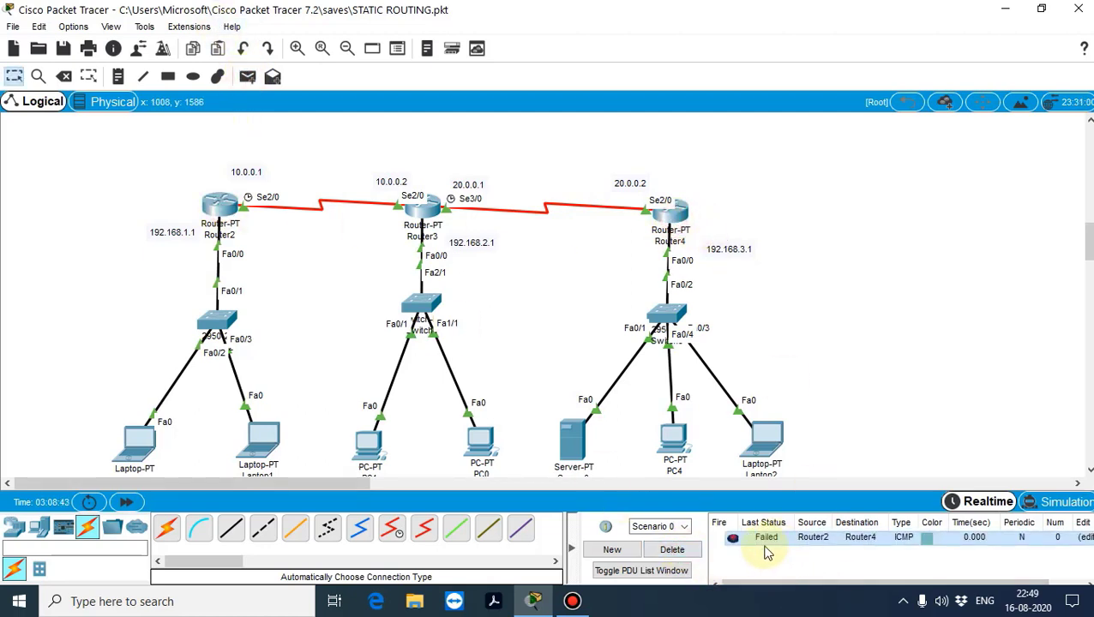
Test the link between neighbouring routers with a simple PDU from Router4 to Router3, and delete the scenario's PDUs.
click(249, 77)
click(667, 210)
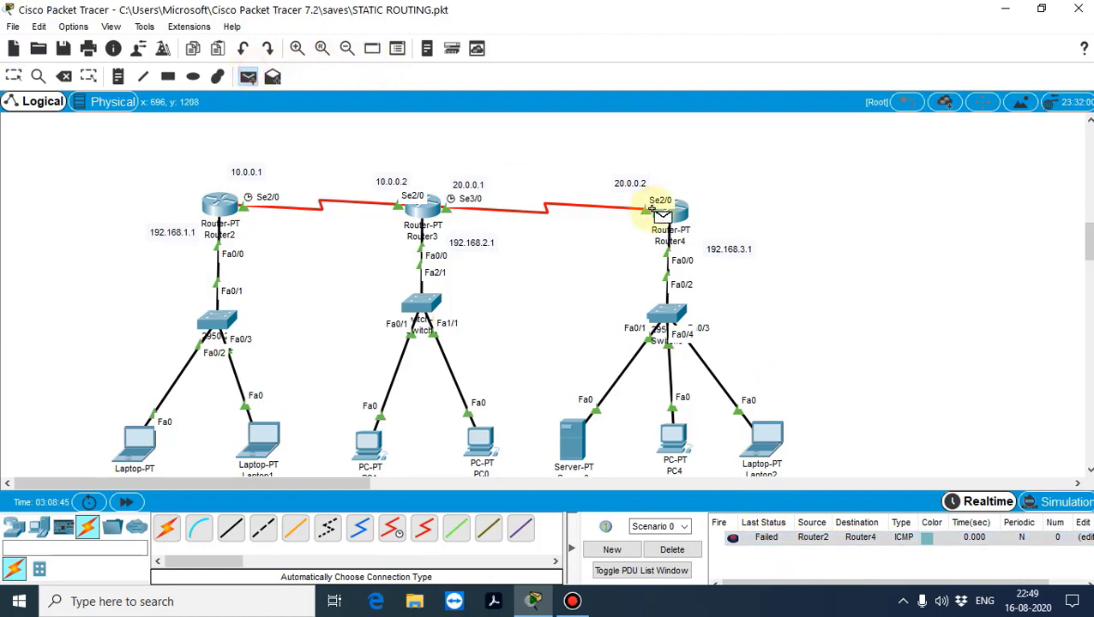
click(432, 214)
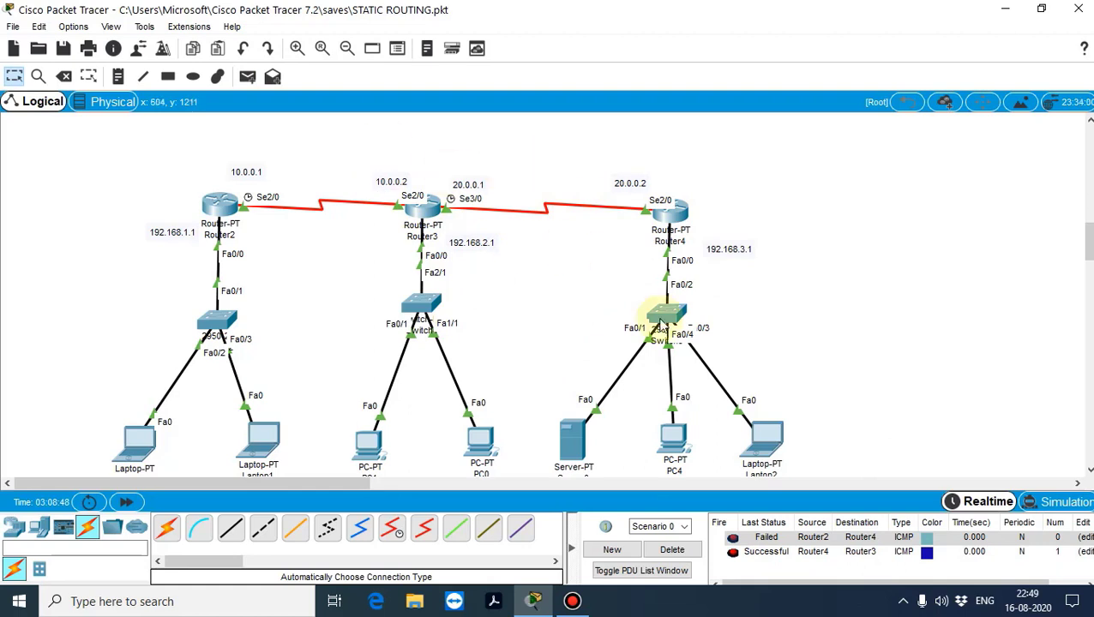
click(938, 239)
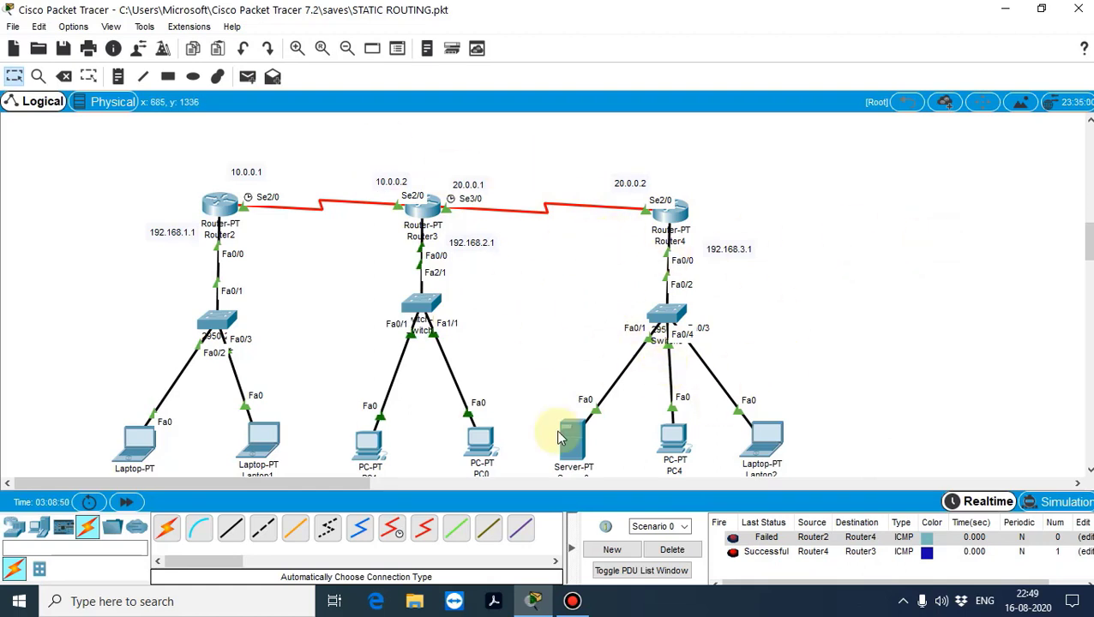
click(670, 550)
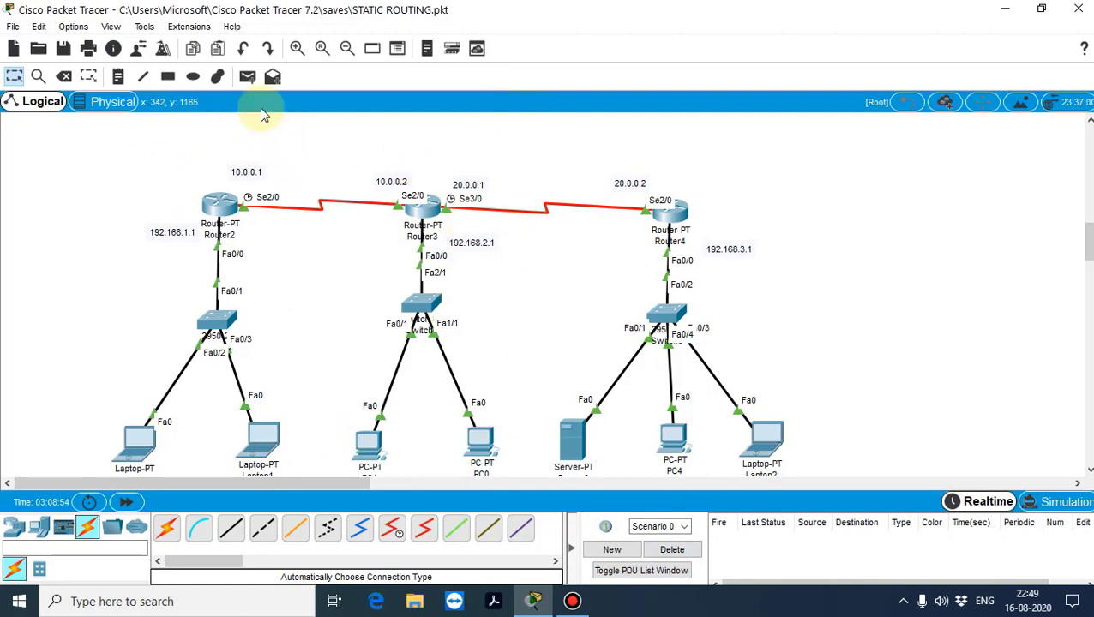
Test connectivity across LANs with simple PDUs from Laptop2 to Laptop1 and Laptop0 to Server0, and delete the scenario's PDUs.
click(248, 76)
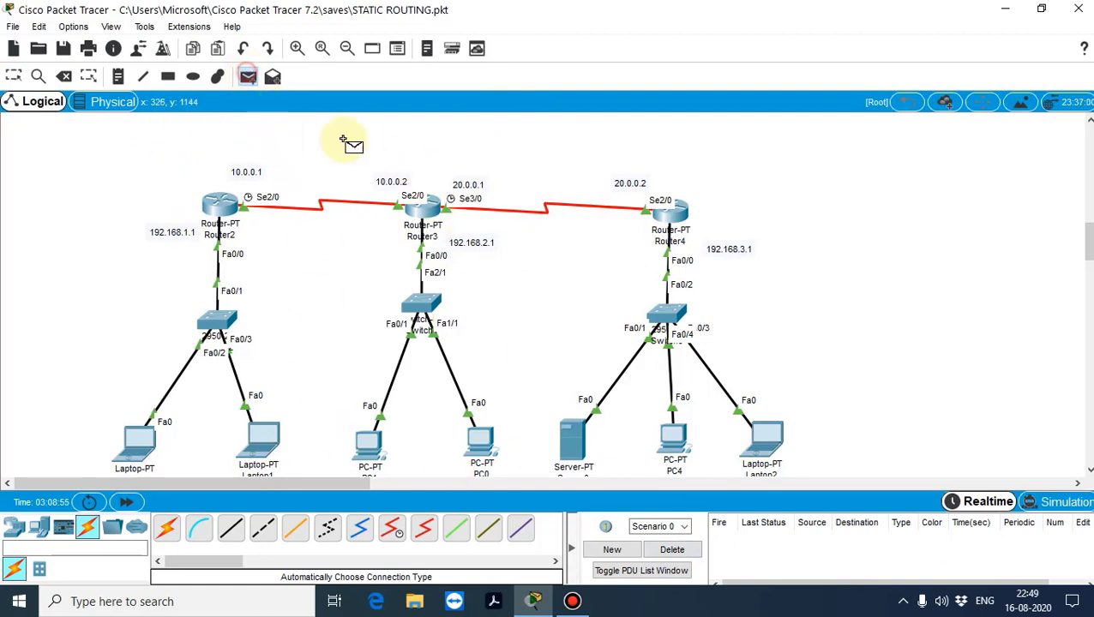
click(758, 441)
click(268, 444)
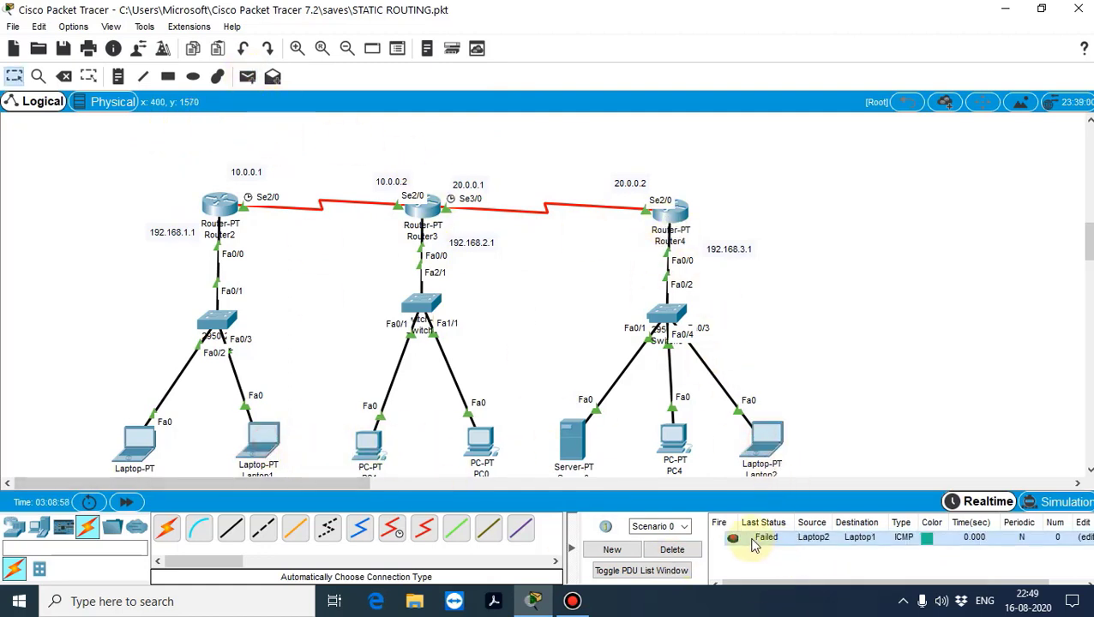
click(247, 76)
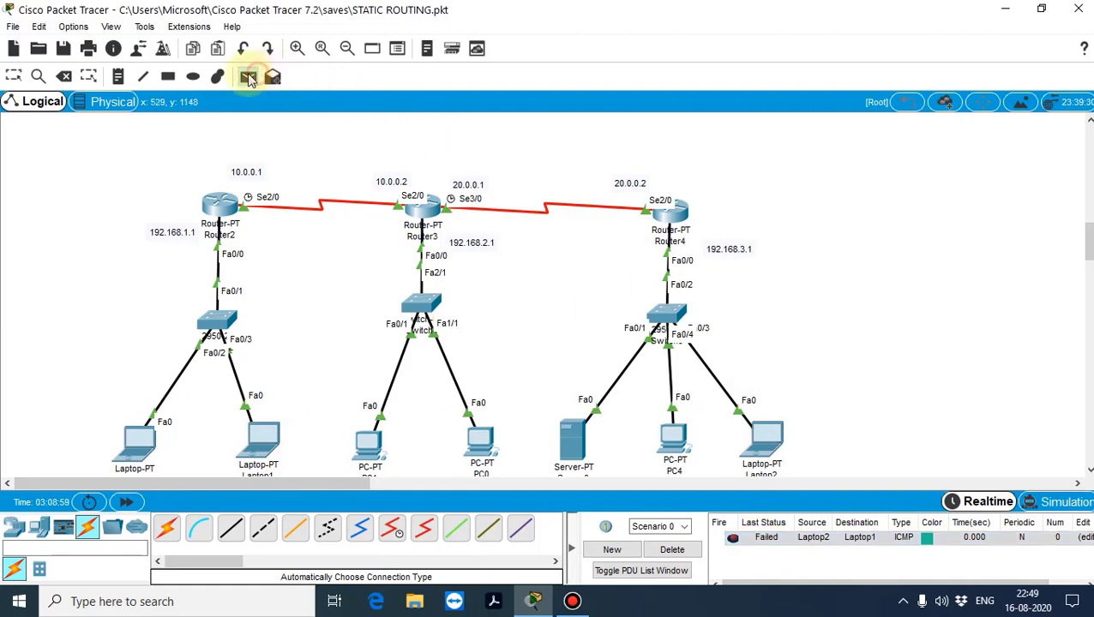
click(154, 455)
click(563, 443)
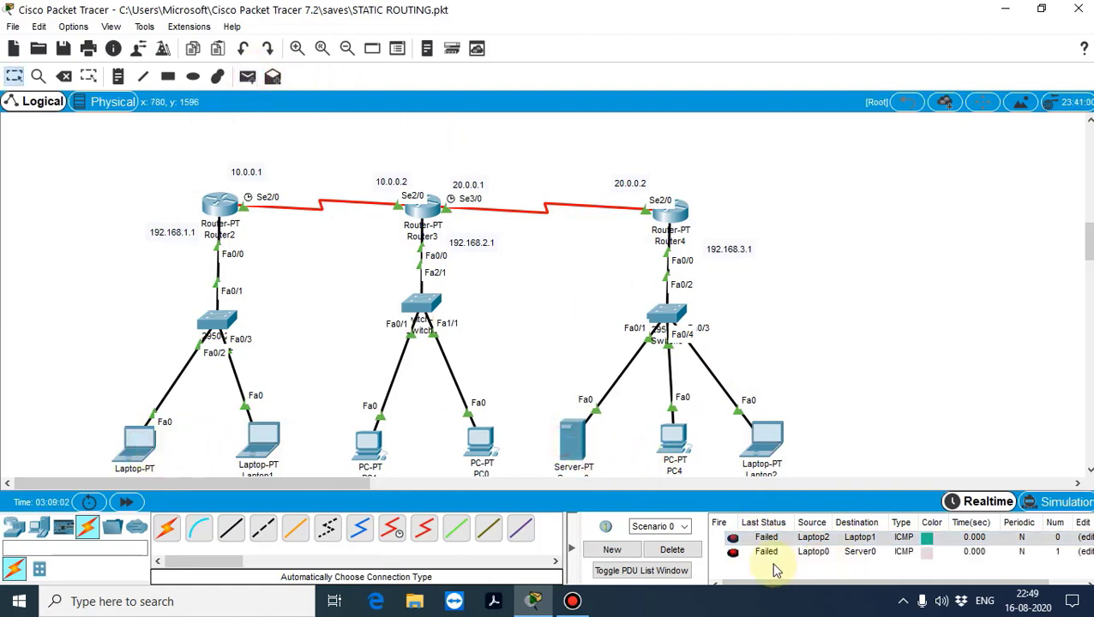
click(671, 549)
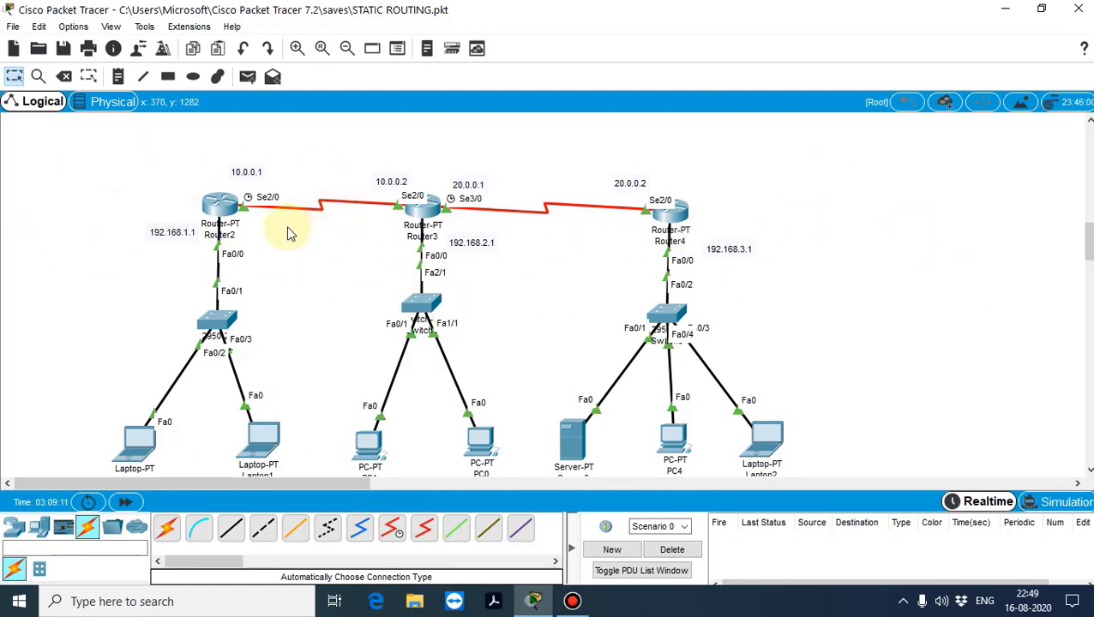
Open Router2's RIP routing configuration and keep the topology around Router2 and Router3 in view beside it.
click(221, 210)
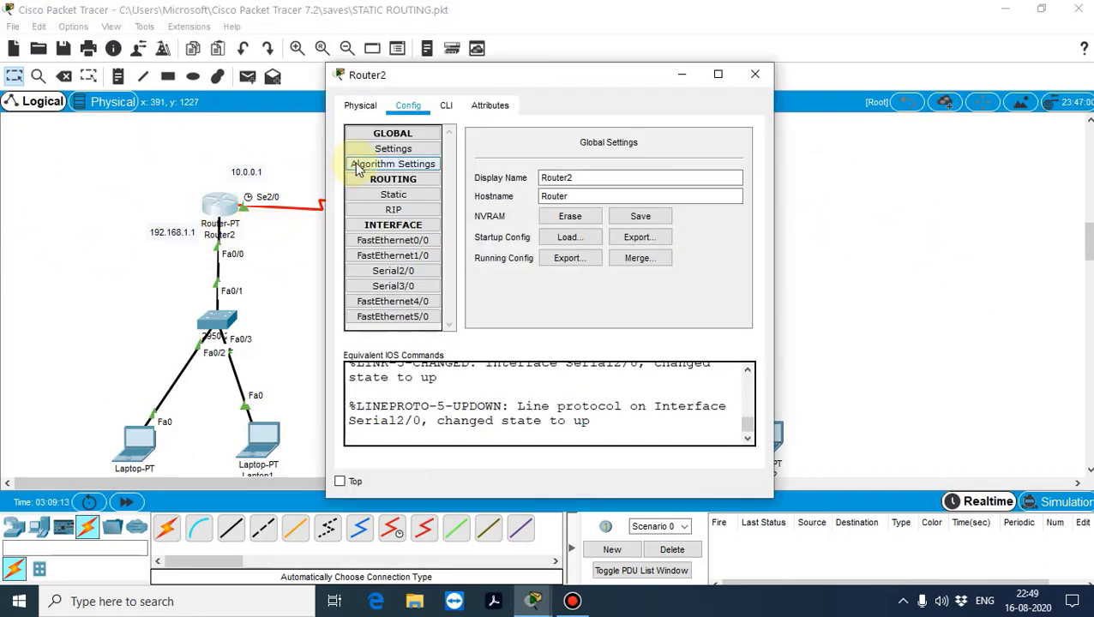
click(397, 211)
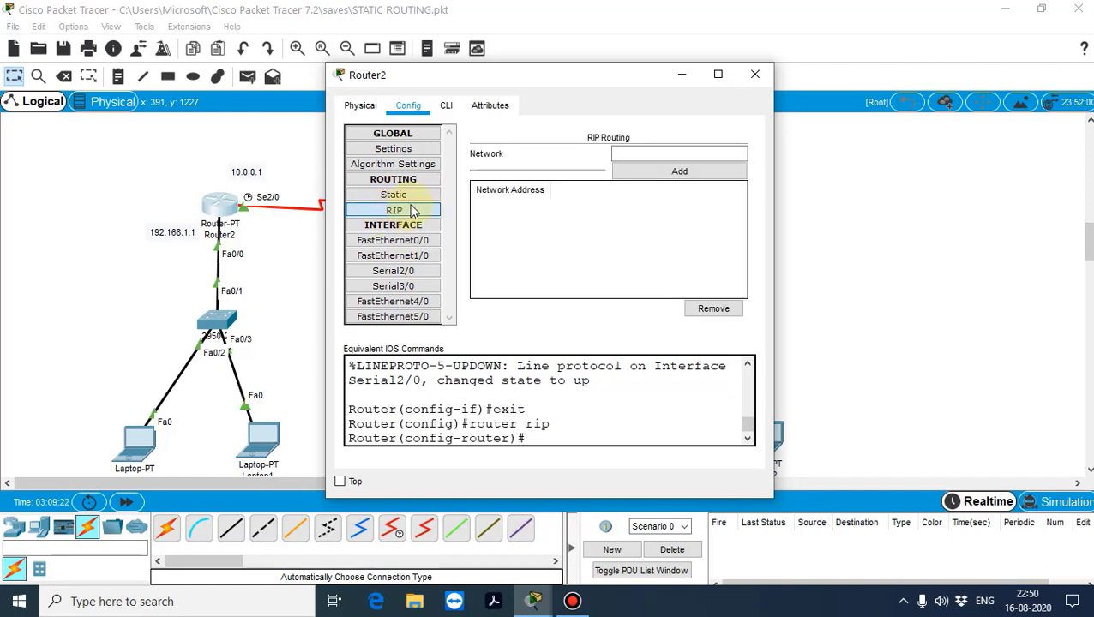
drag(480, 90, 683, 110)
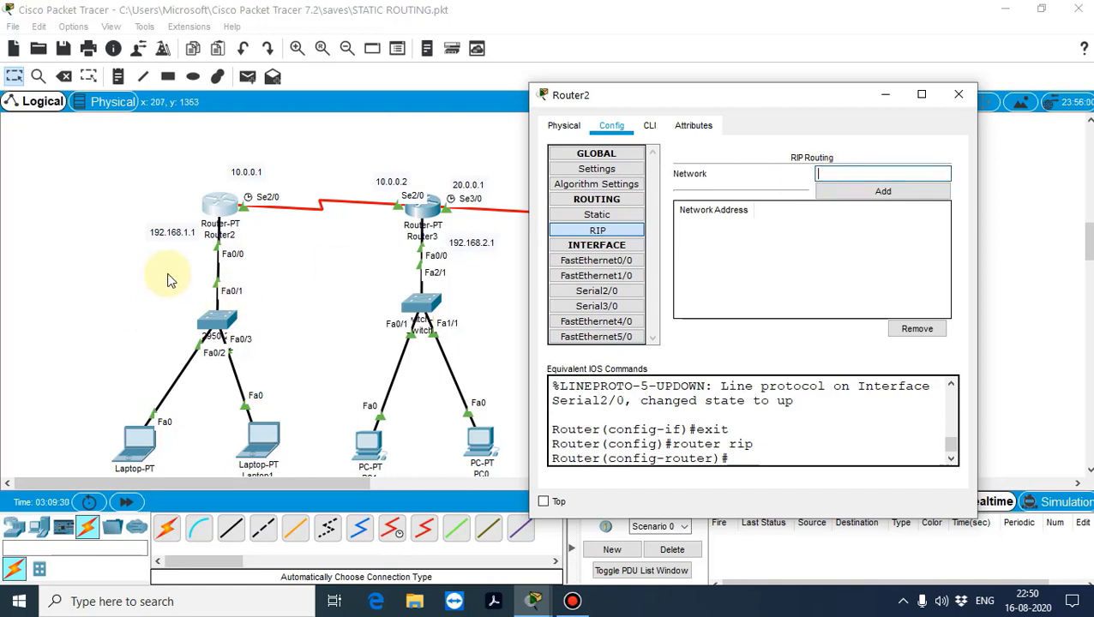
Examine which router, switch and end devices make up each of the three LANs, coming back to Router2's LAN.
drag(48, 211, 315, 463)
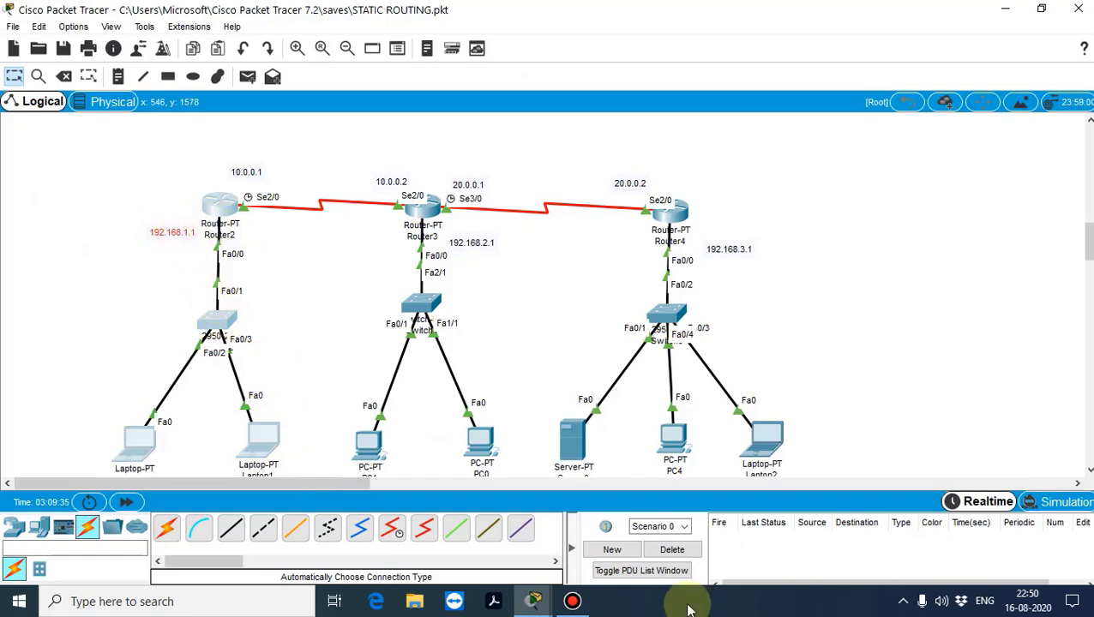
mouse_move(533, 600)
click(613, 514)
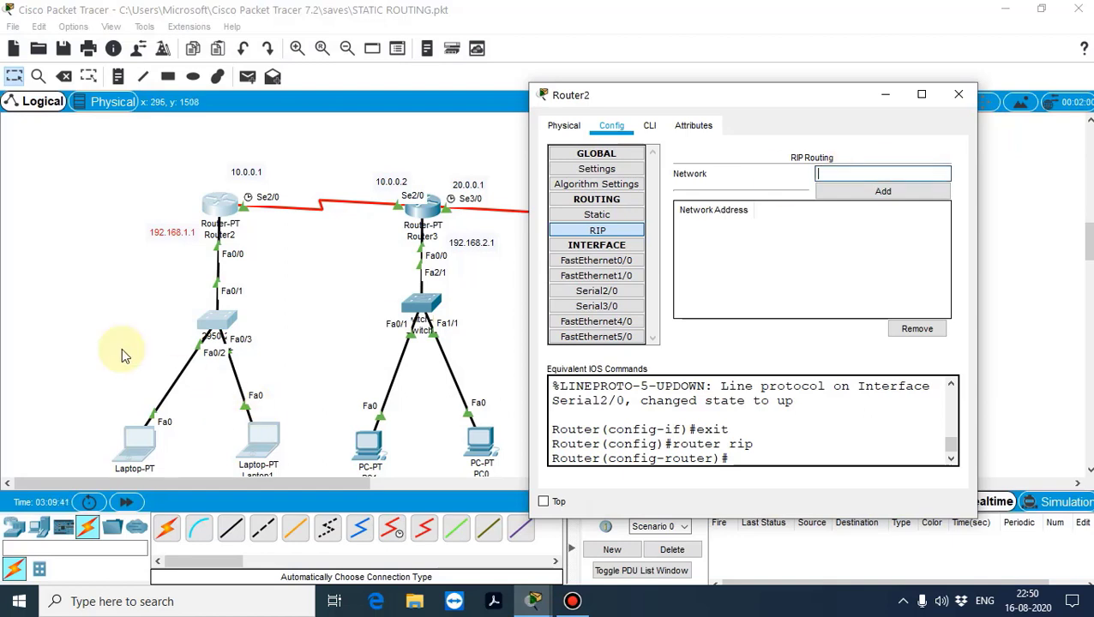
click(90, 222)
drag(155, 296, 300, 486)
drag(374, 259, 517, 485)
drag(550, 220, 861, 491)
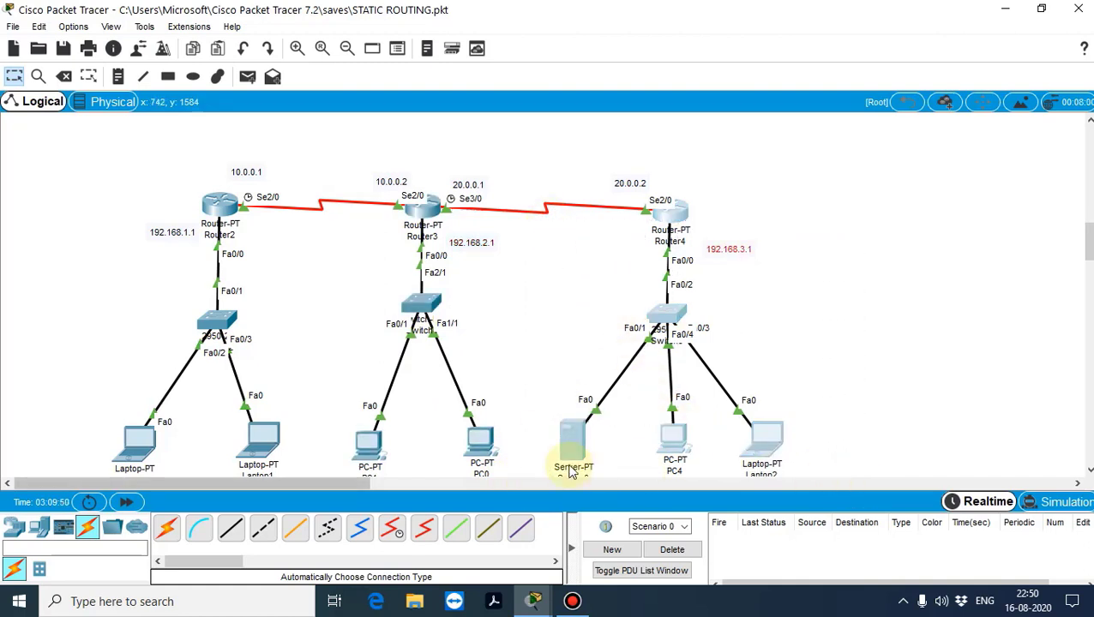
drag(86, 219, 319, 481)
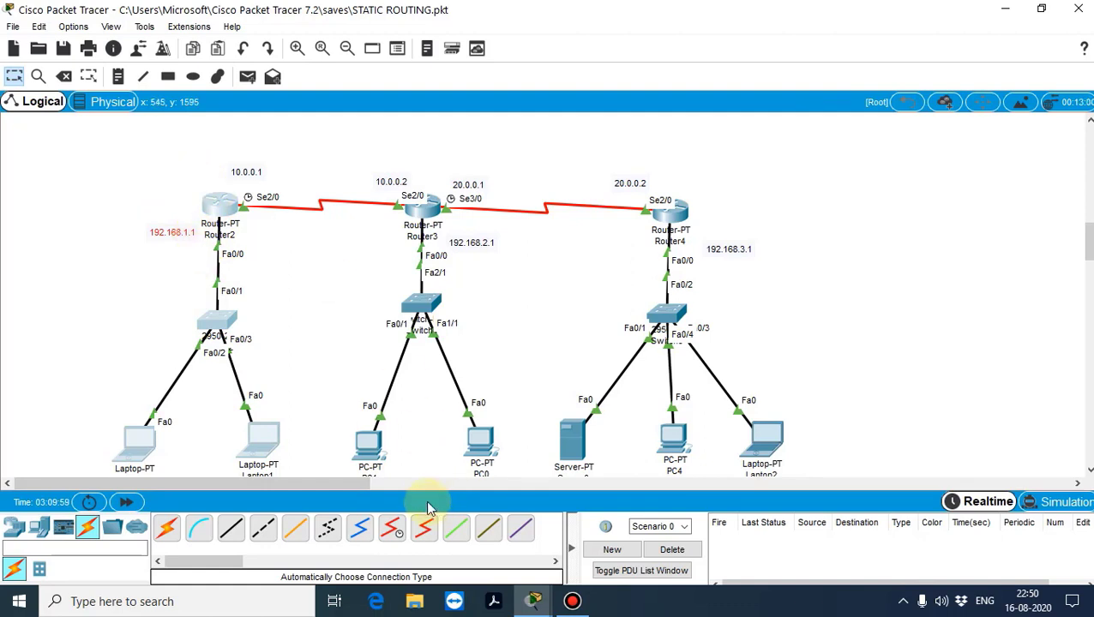
Add the networks 192.168.1.0 and 10.0.0.0 to Router2's RIP routing and close its configuration.
click(533, 601)
click(600, 536)
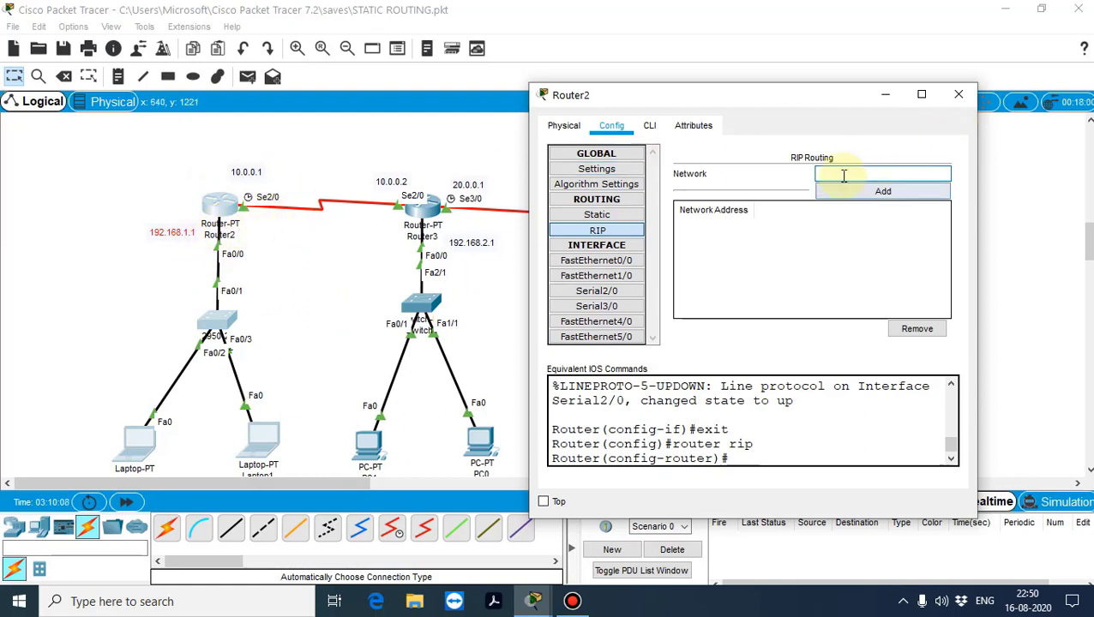
click(846, 172)
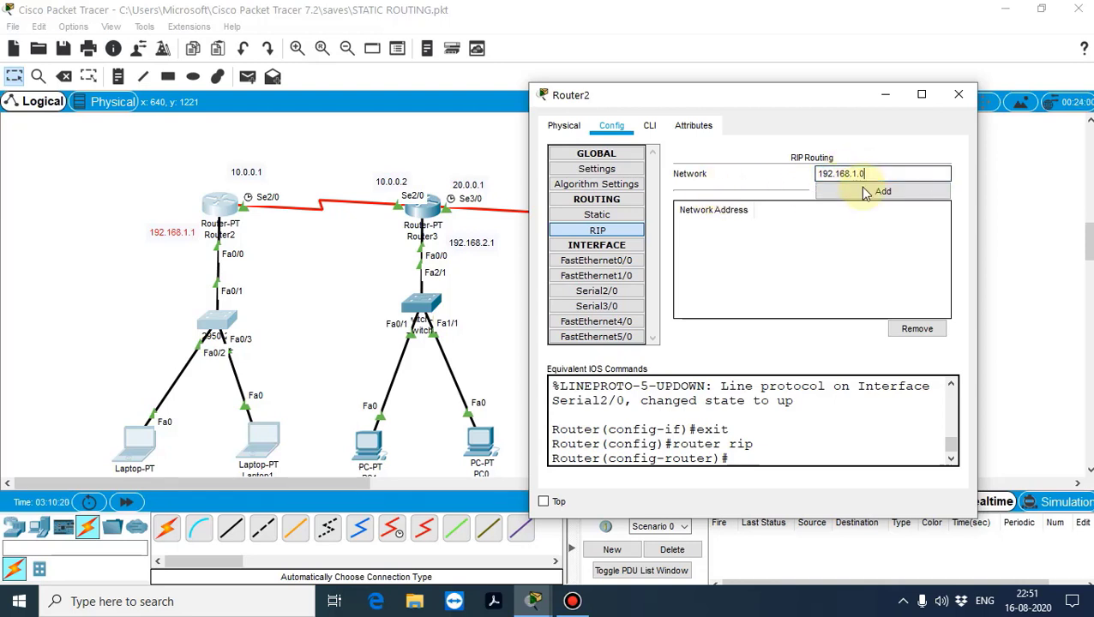
click(858, 191)
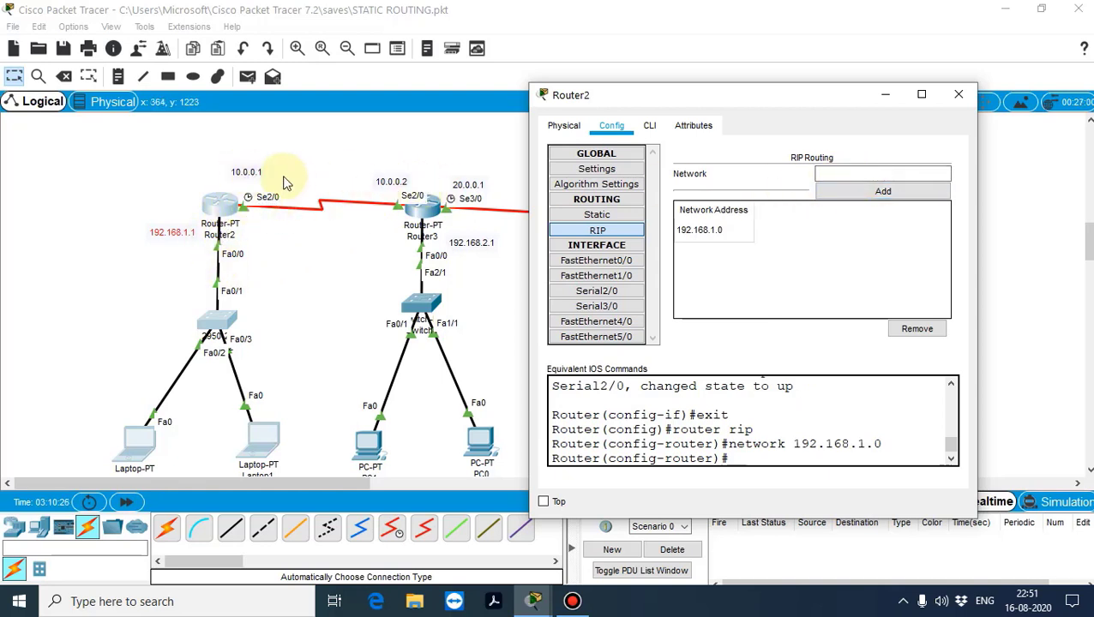
click(848, 172)
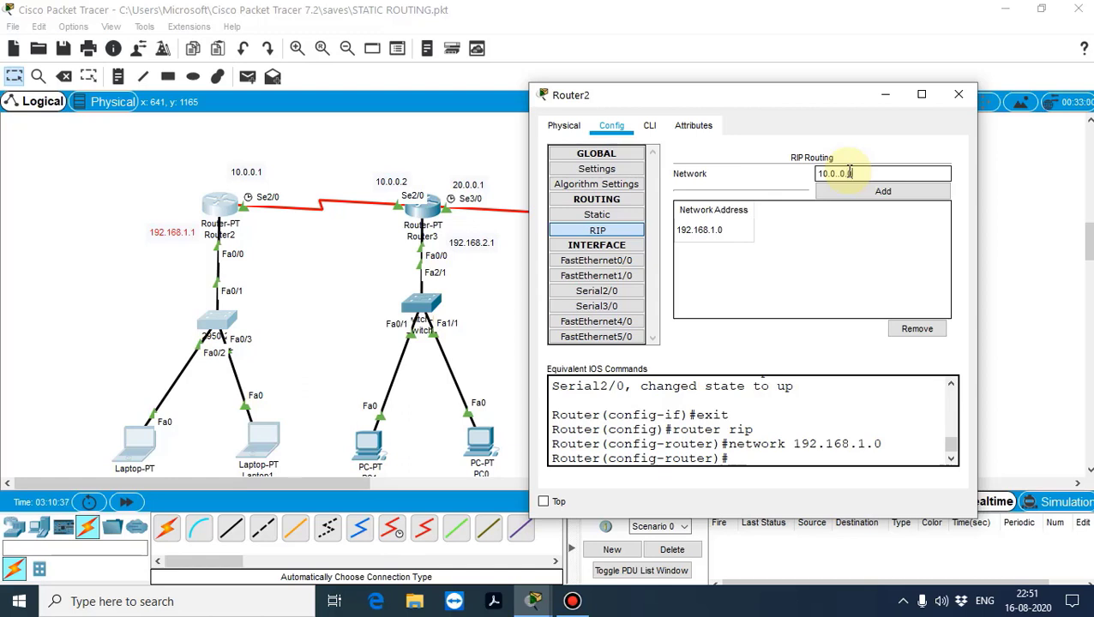
text(.0)
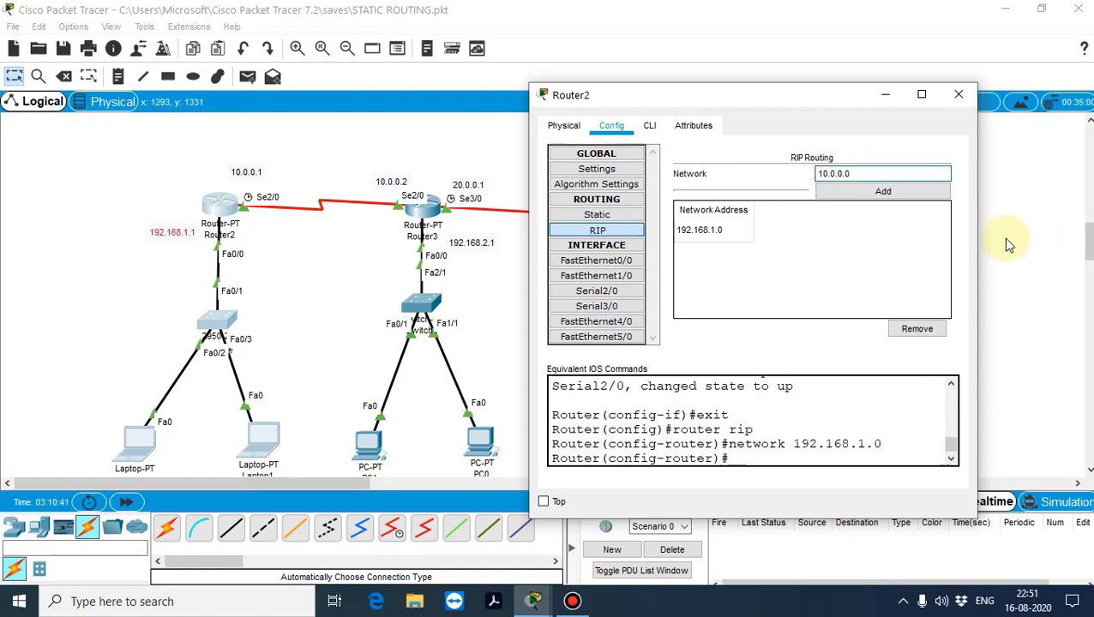
click(881, 192)
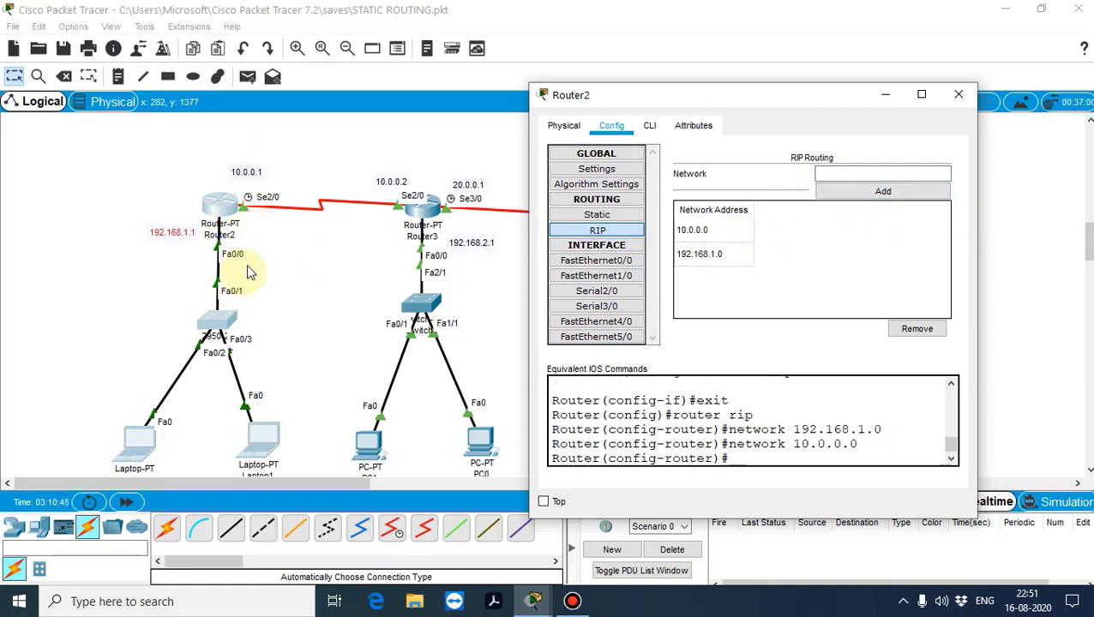
click(958, 94)
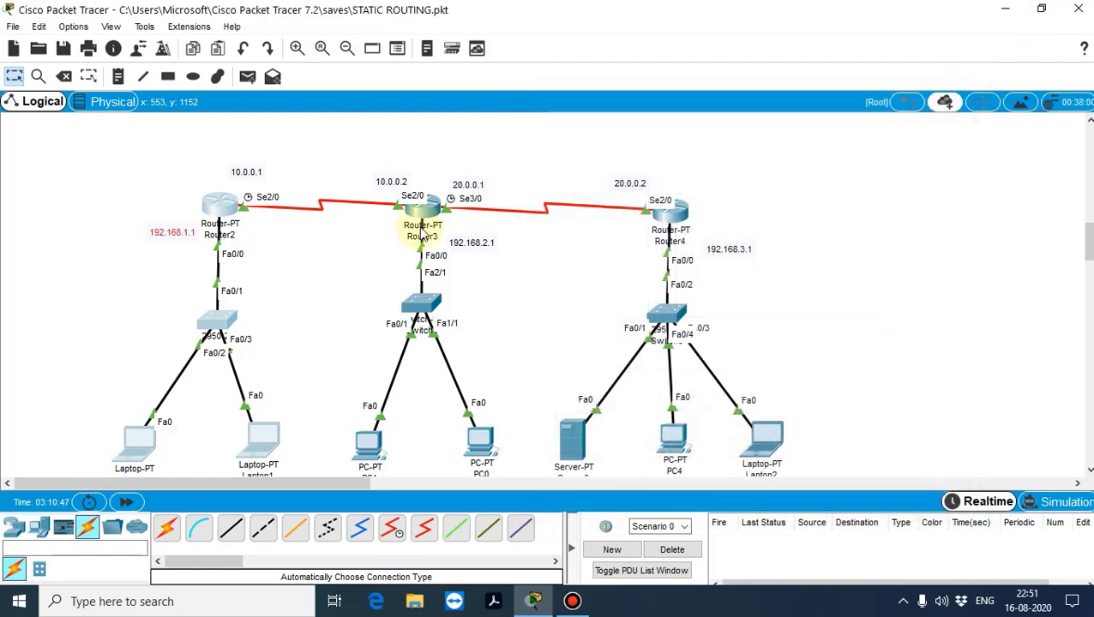
Open Router3's RIP routing configuration and add its LAN network 192.168.2.0.
click(416, 215)
drag(463, 67, 903, 92)
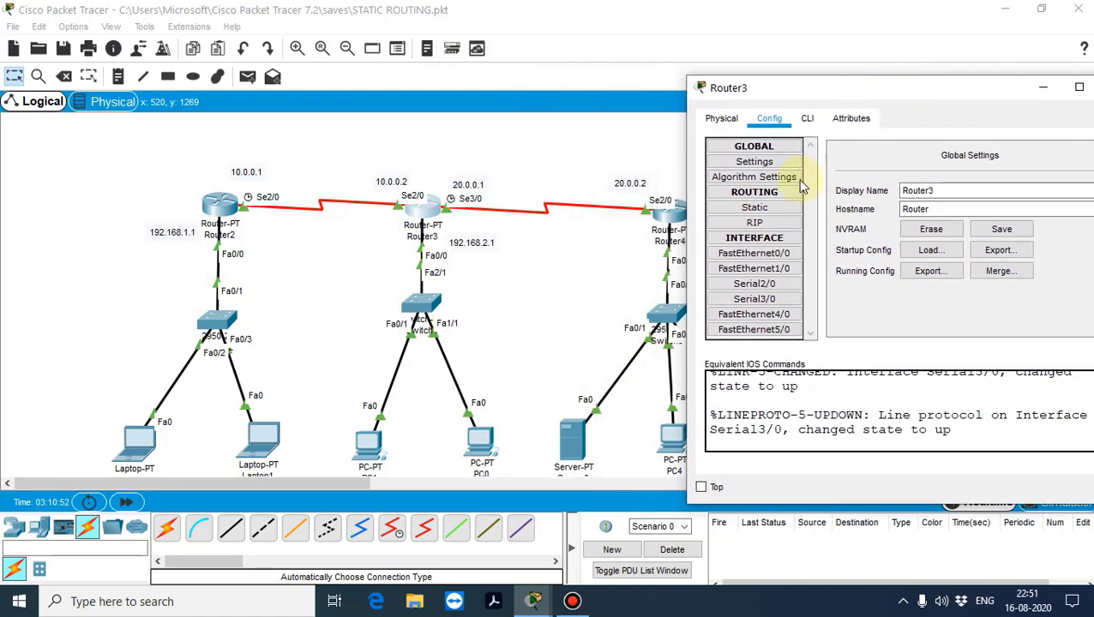
click(754, 223)
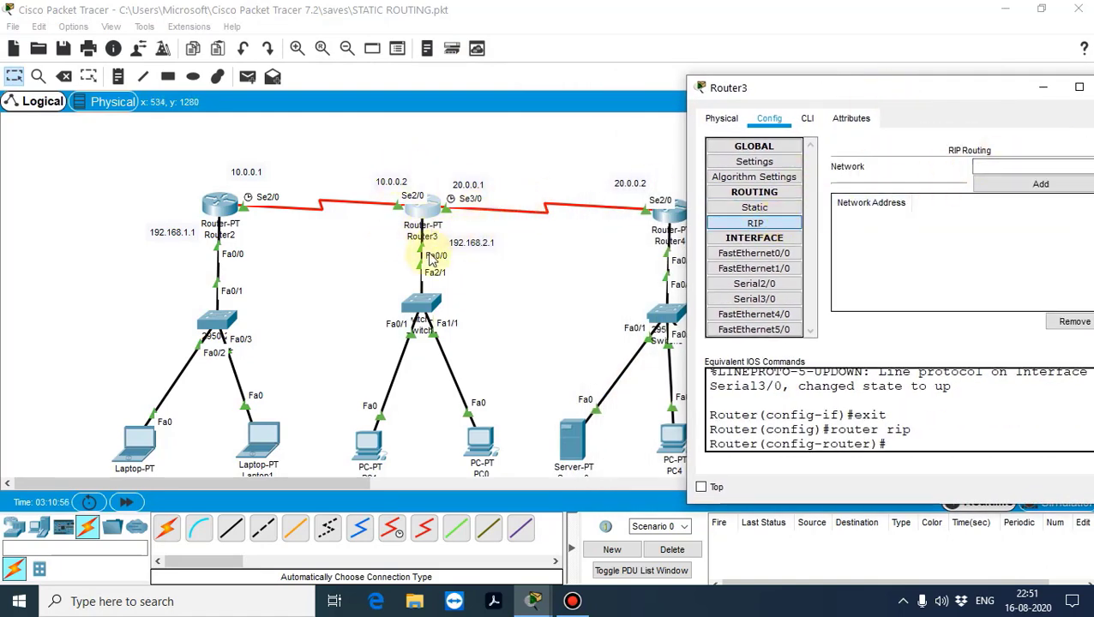
click(1026, 166)
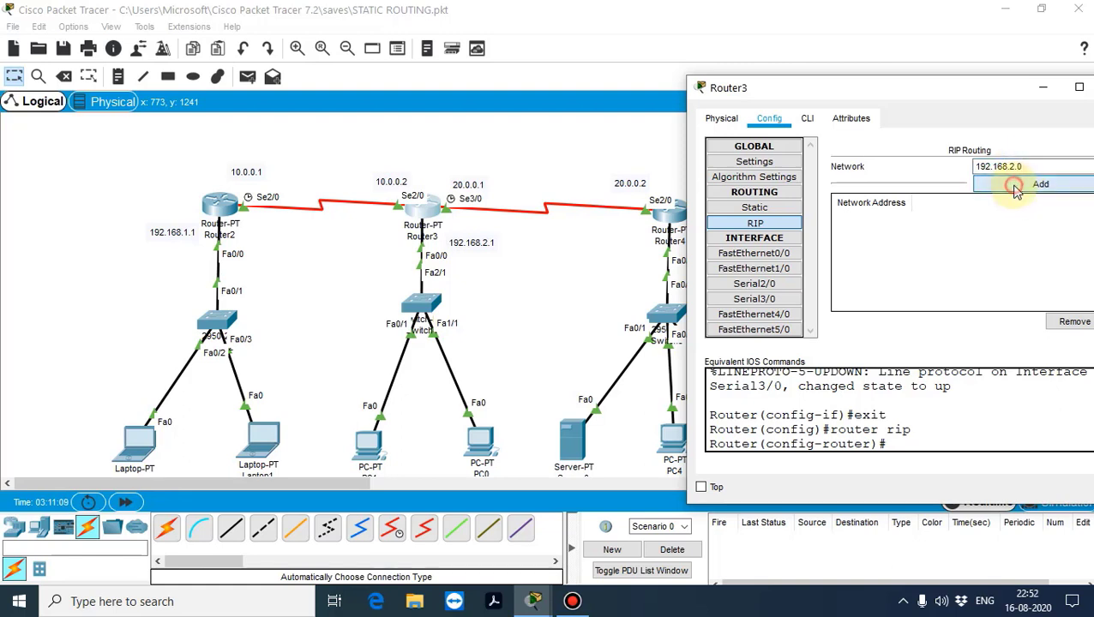
click(1015, 185)
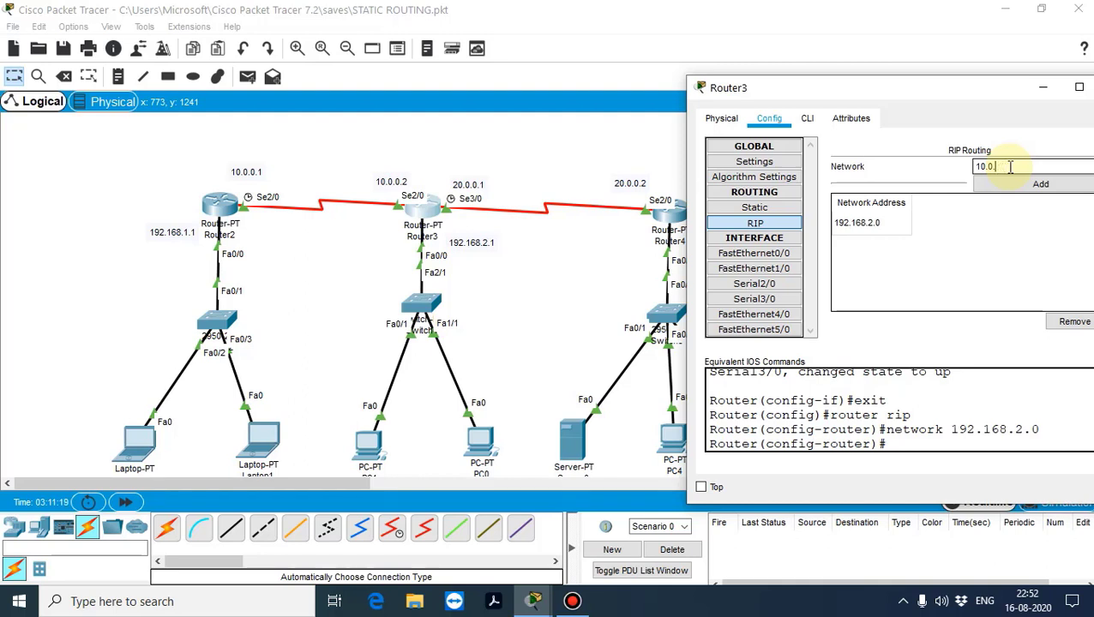
Add the serial link networks 10.0.0.0 and 20.0.0.0 to Router3's RIP routing and close its configuration.
text(.0)
click(1041, 185)
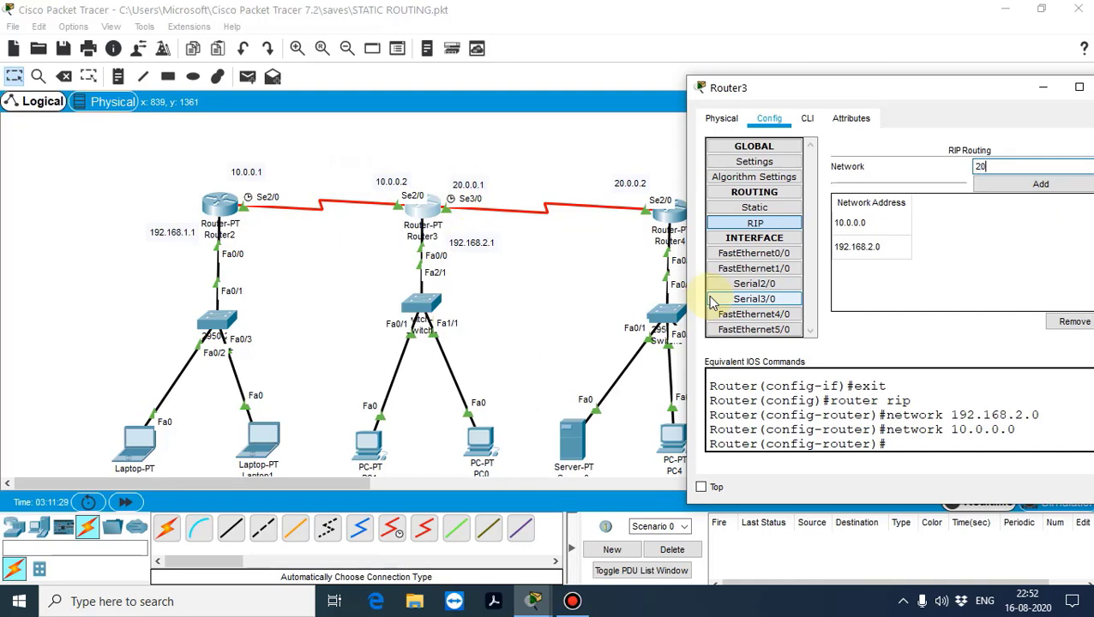
text(20.0.0.0)
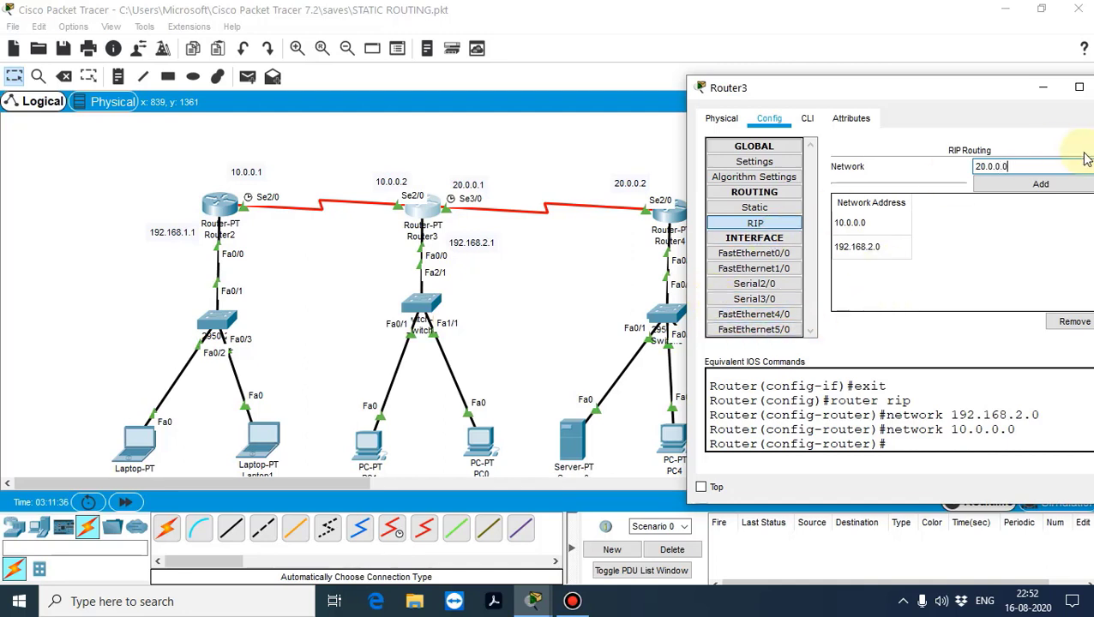
click(1071, 185)
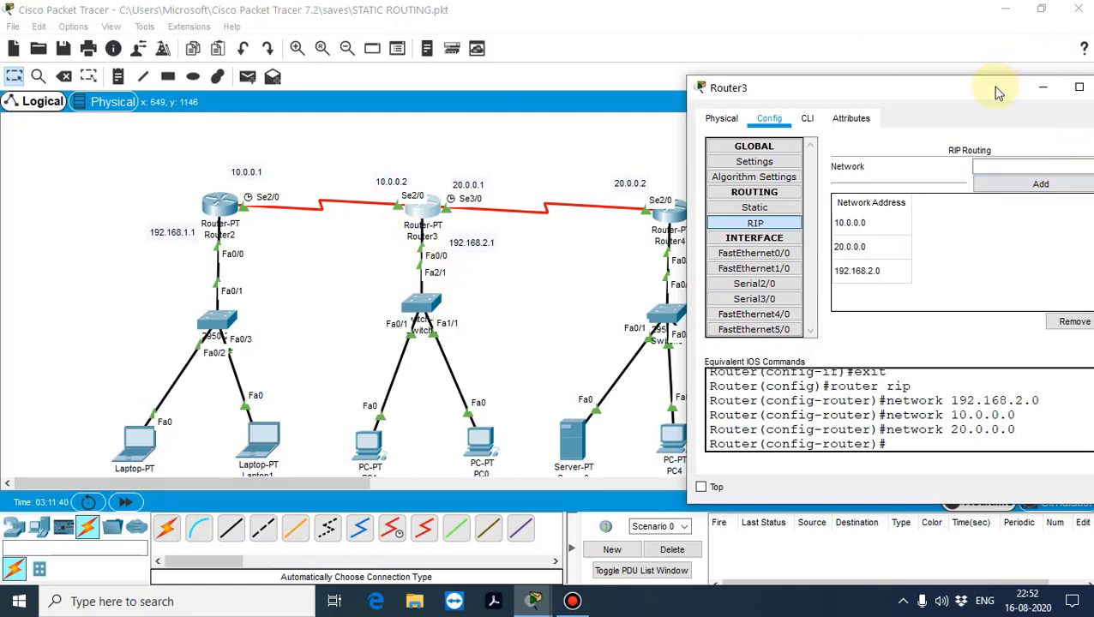
drag(993, 90, 843, 92)
click(960, 91)
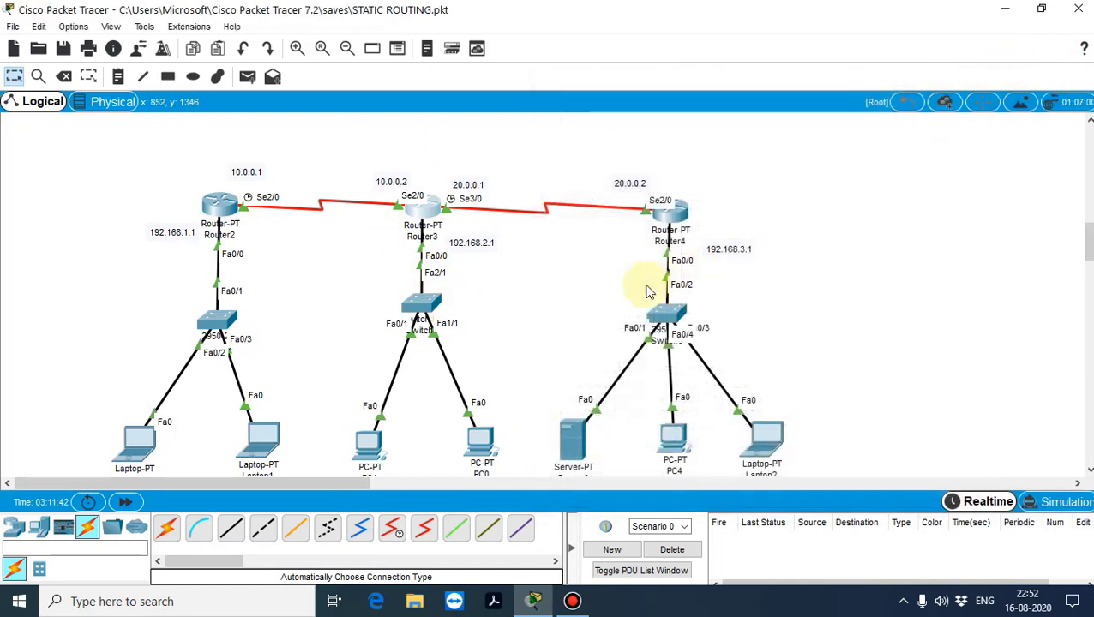
Open Router4's RIP routing configuration and add its LAN network 192.168.3.0.
click(672, 211)
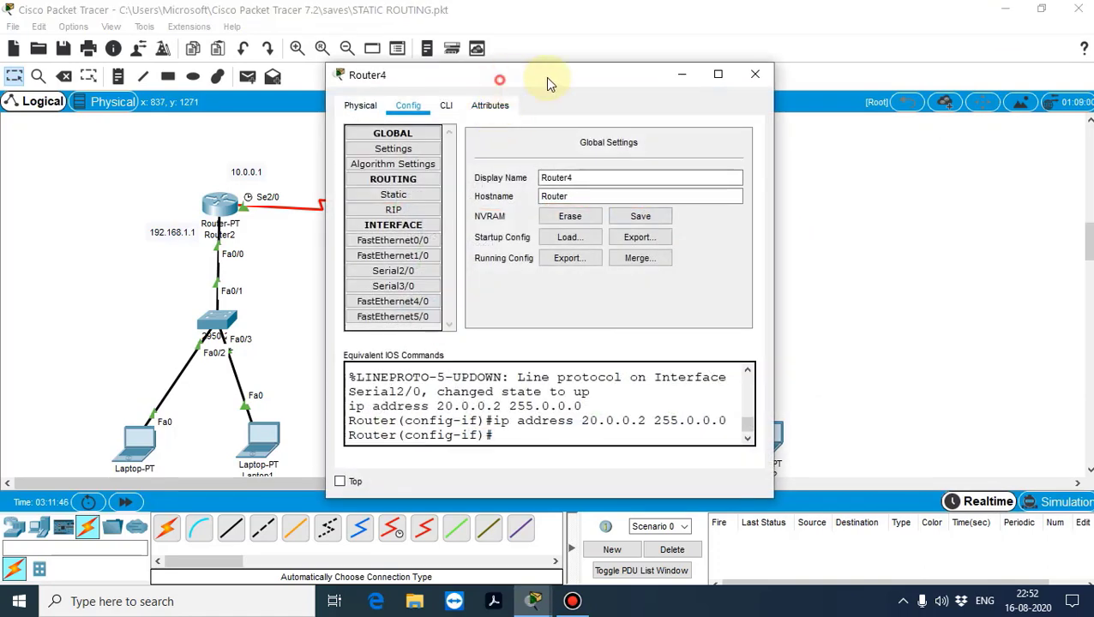
drag(545, 77, 965, 81)
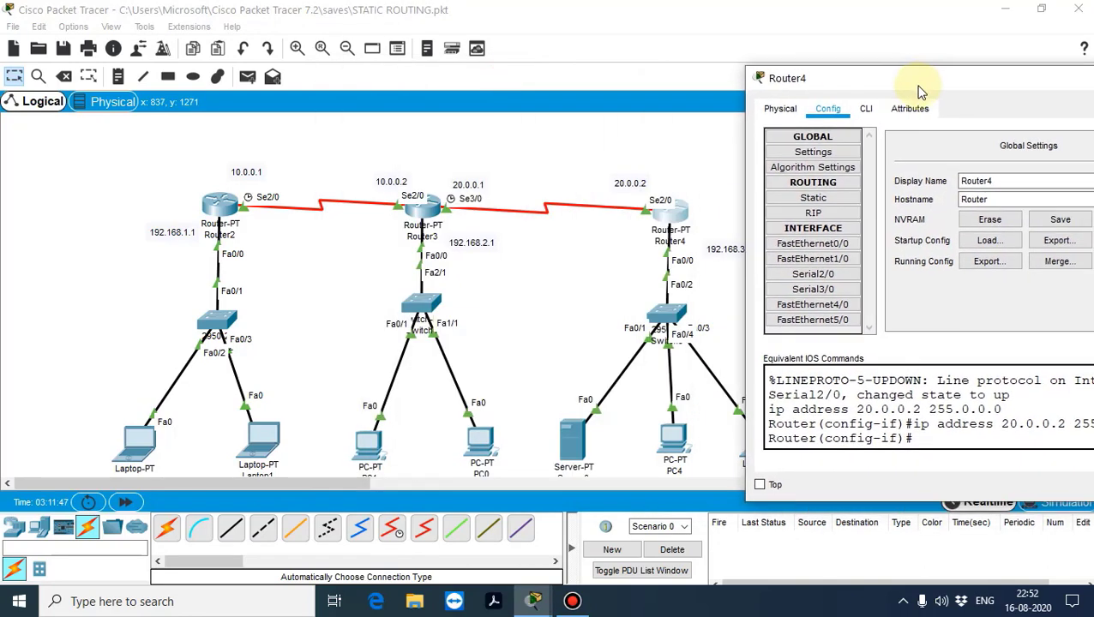
click(814, 212)
click(1056, 155)
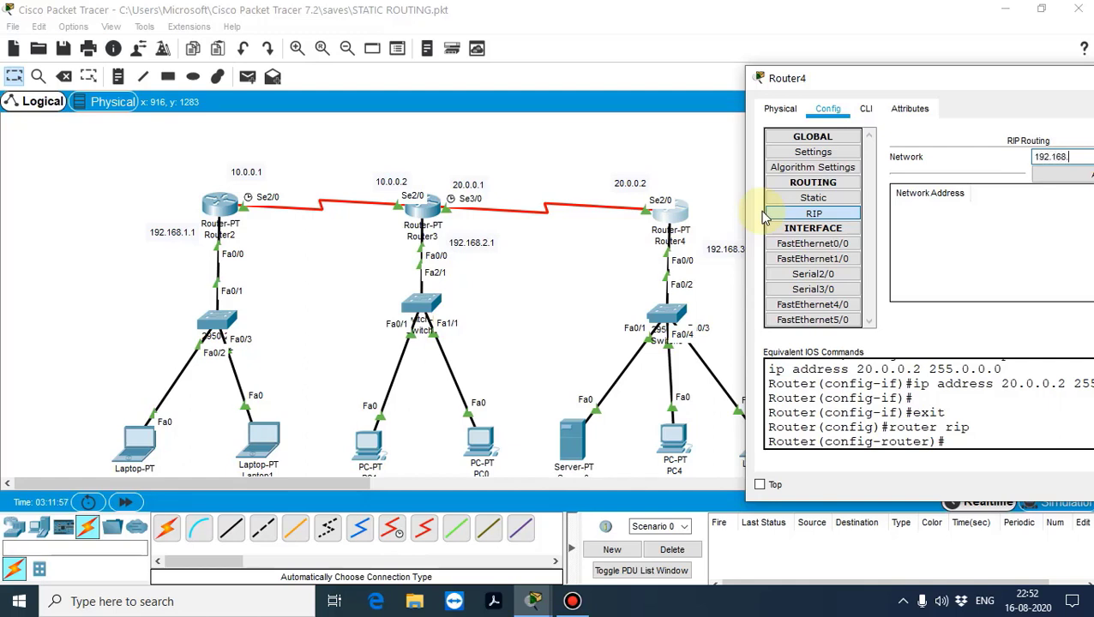
text(3.0)
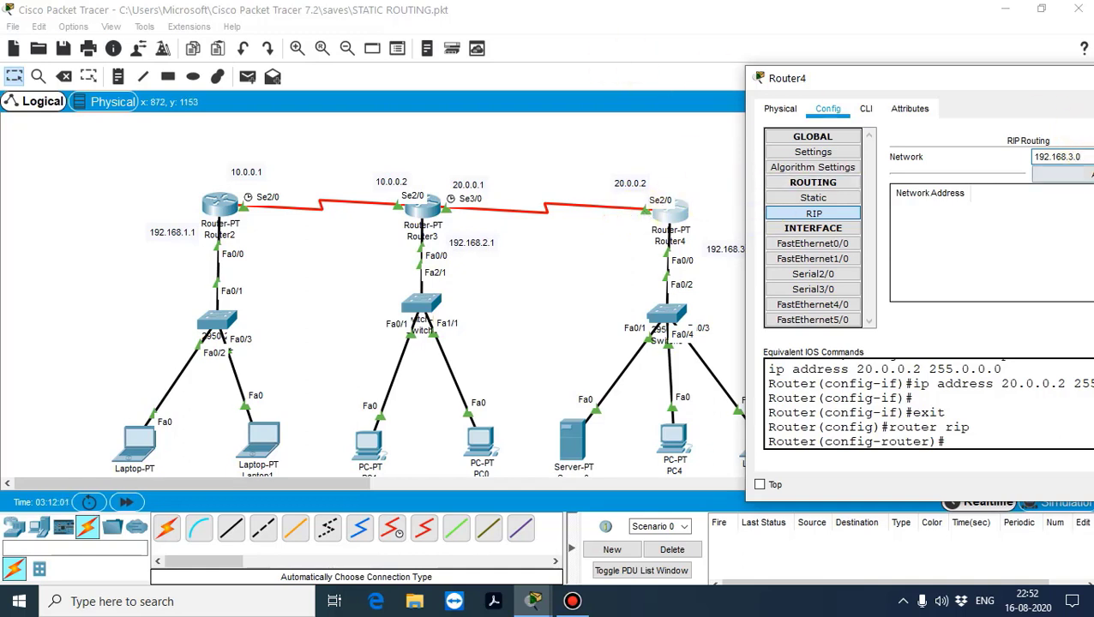
click(1063, 174)
Add the serial link network 20.0.0.0 to Router4's RIP routing and close its configuration.
click(1063, 160)
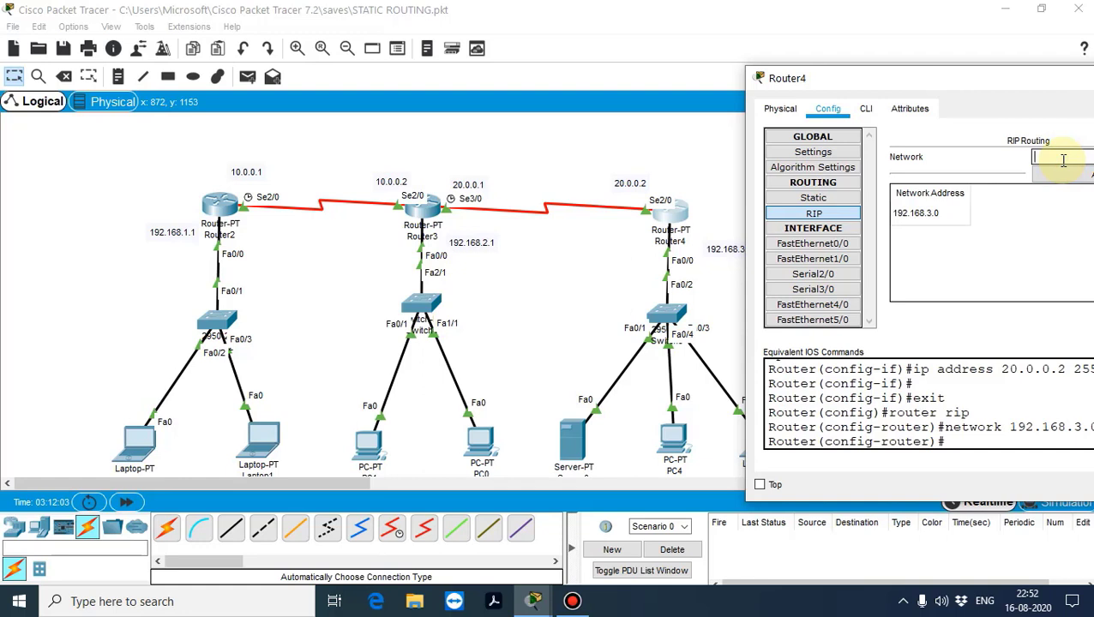
text(192.168)
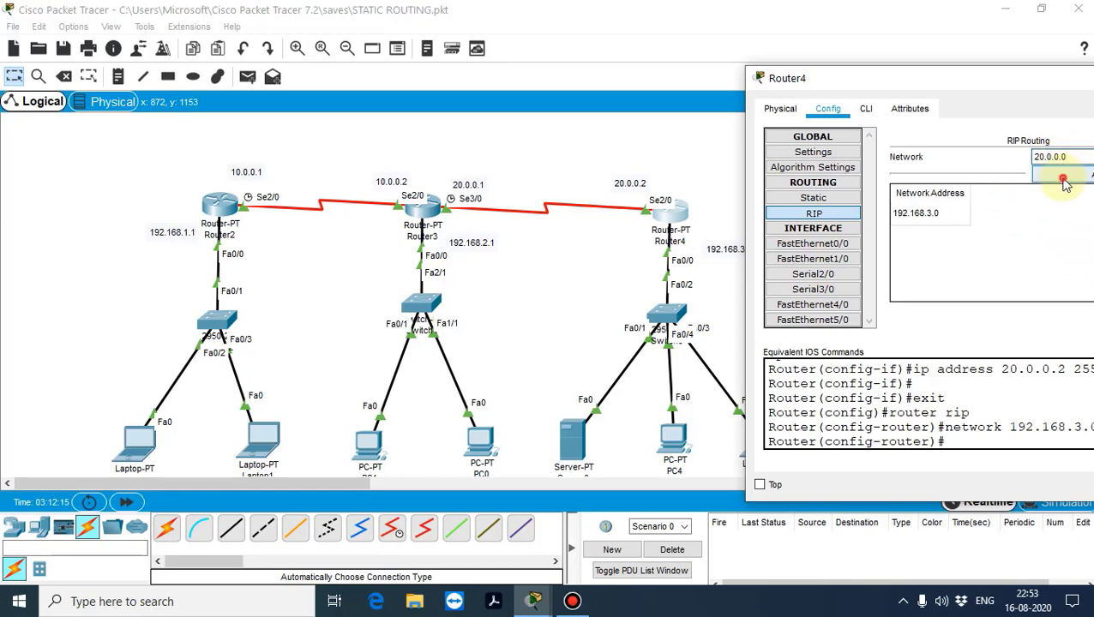
click(1065, 175)
drag(947, 73, 605, 56)
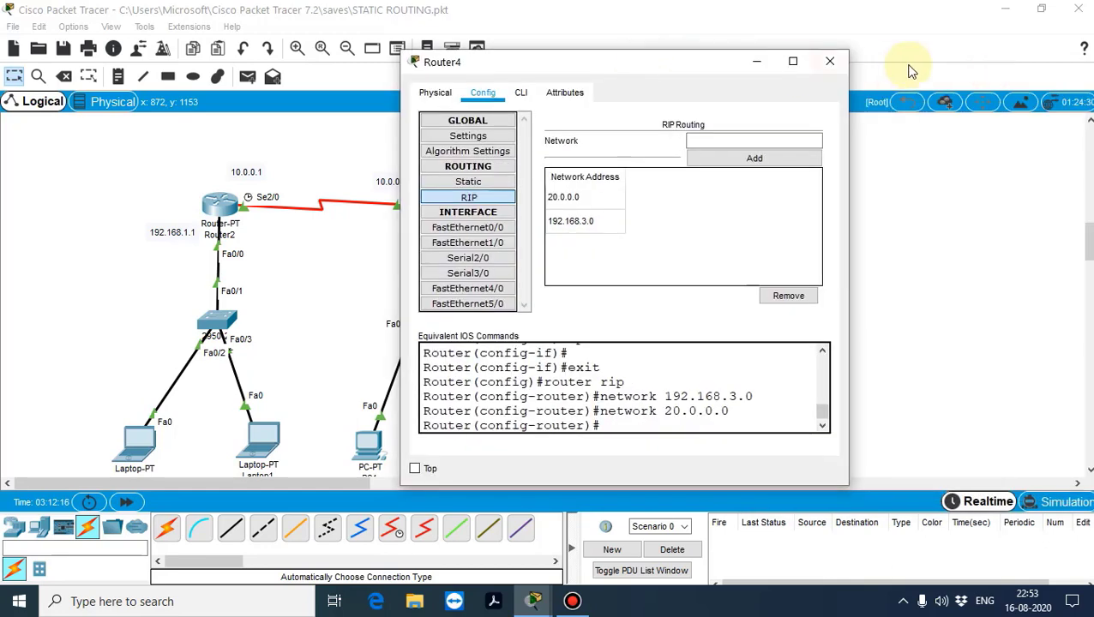
click(831, 59)
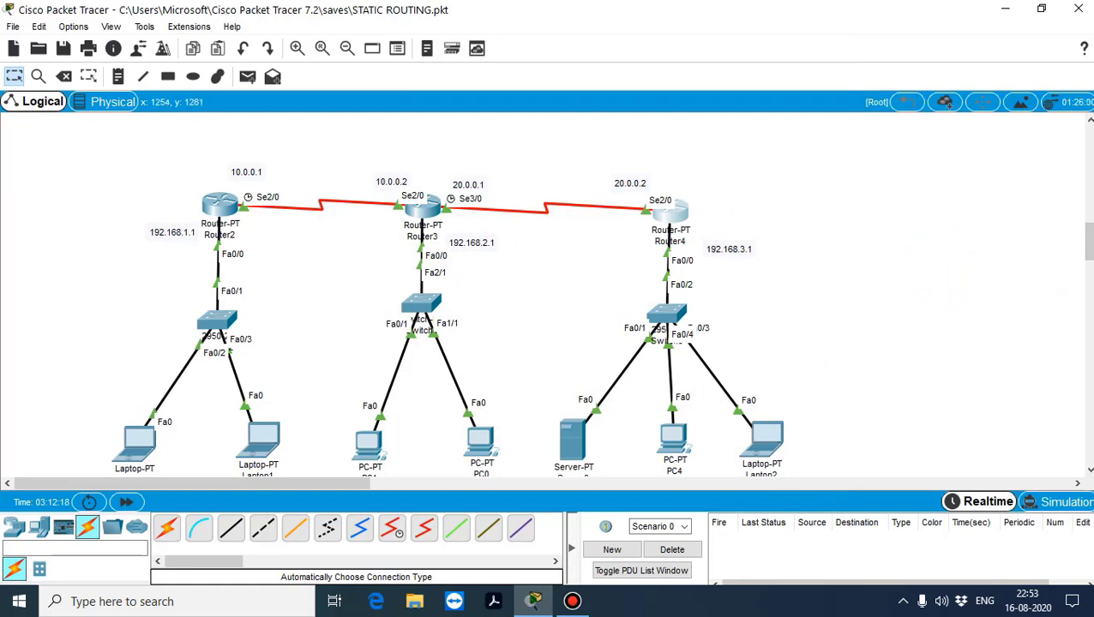
Test connectivity between the first two LANs by sending a simple PDU from Laptop0 to PC1.
scroll(1079, 233, down, 2)
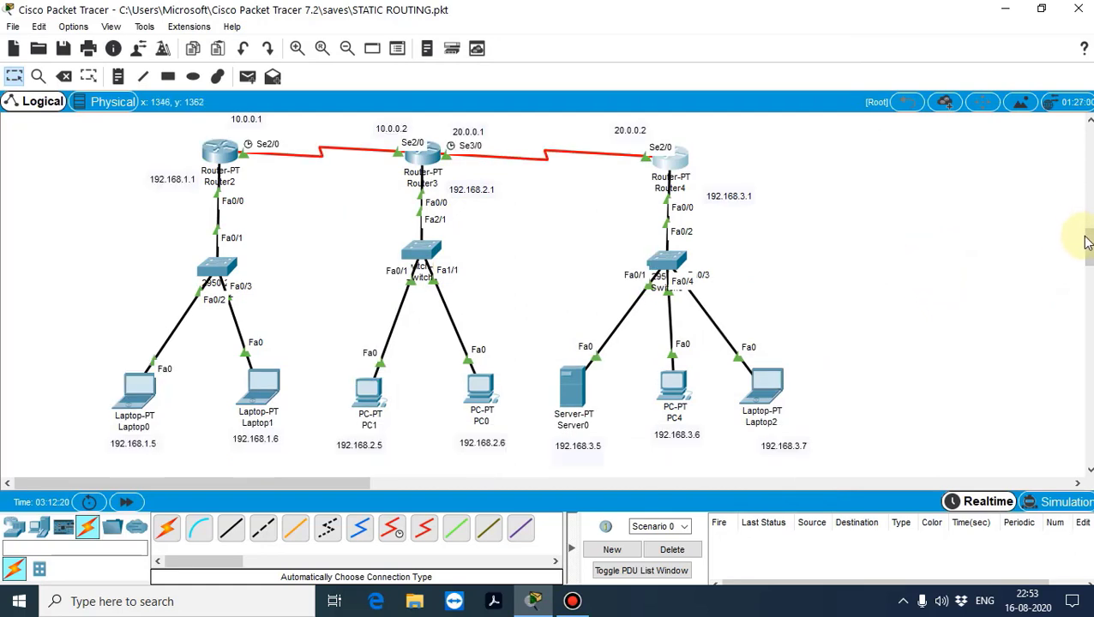
drag(1088, 245, 1087, 244)
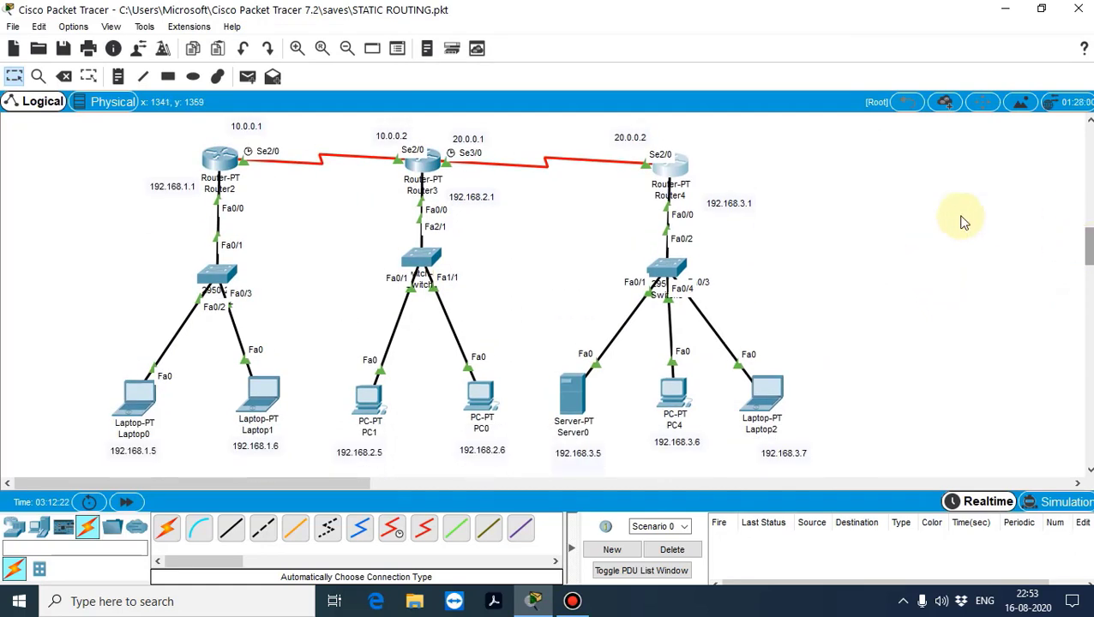
click(247, 77)
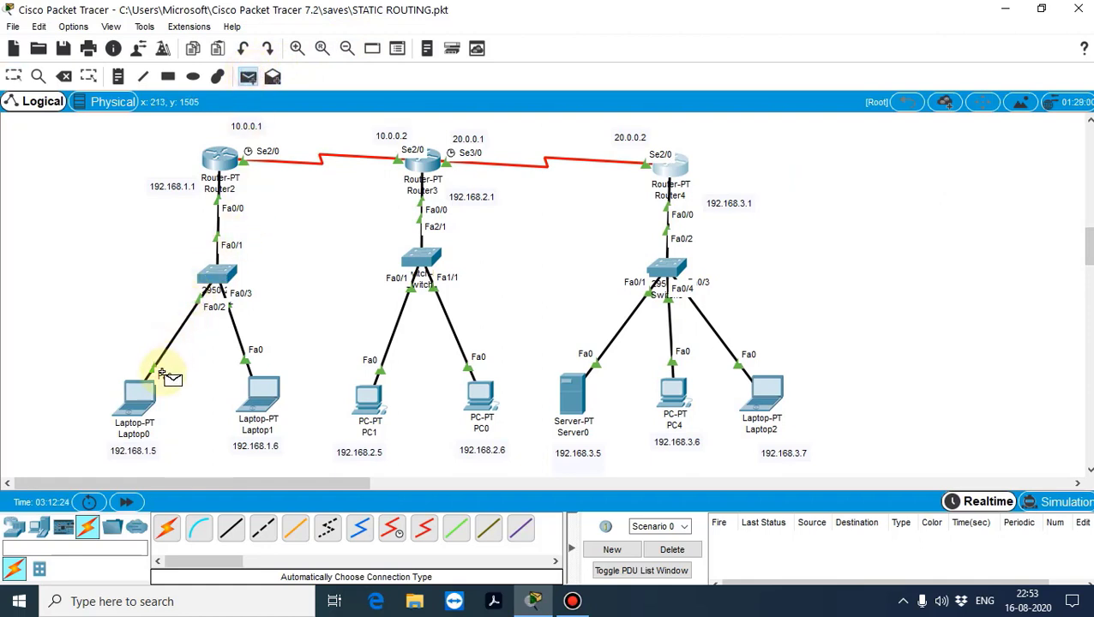
click(139, 393)
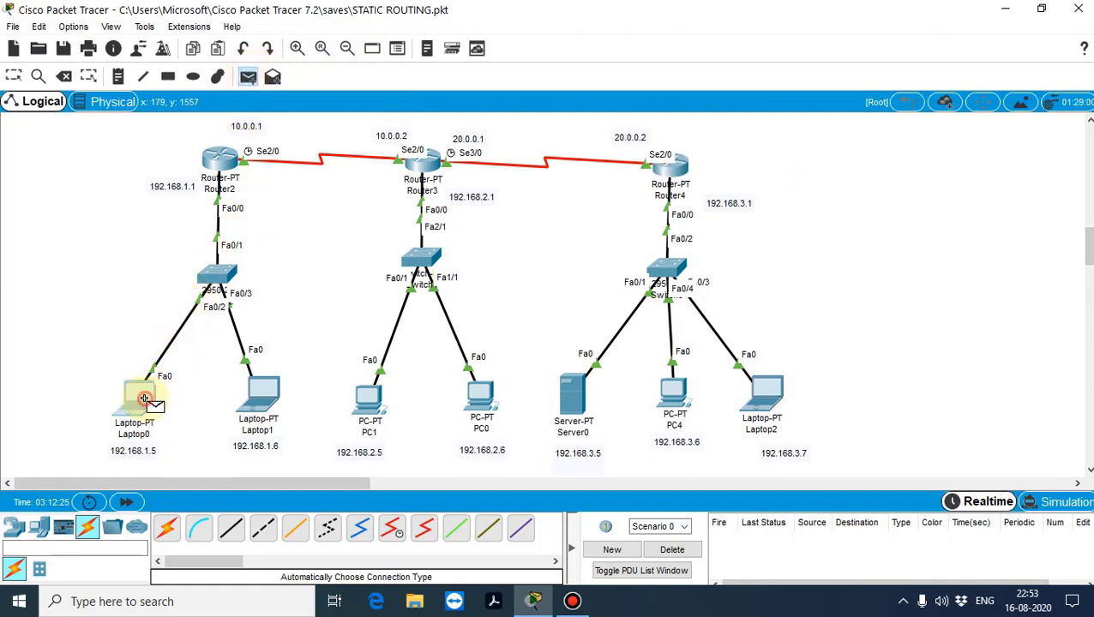
click(375, 414)
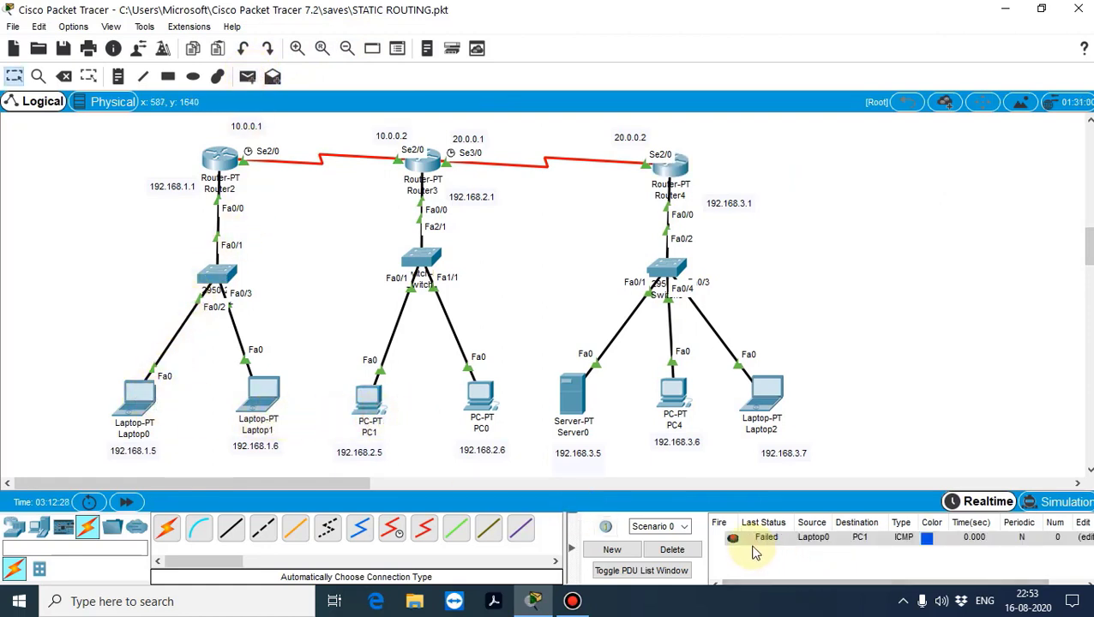
Clear the PDU list of Scenario 0 and send a new simple PDU from Laptop0 to PC1.
click(688, 549)
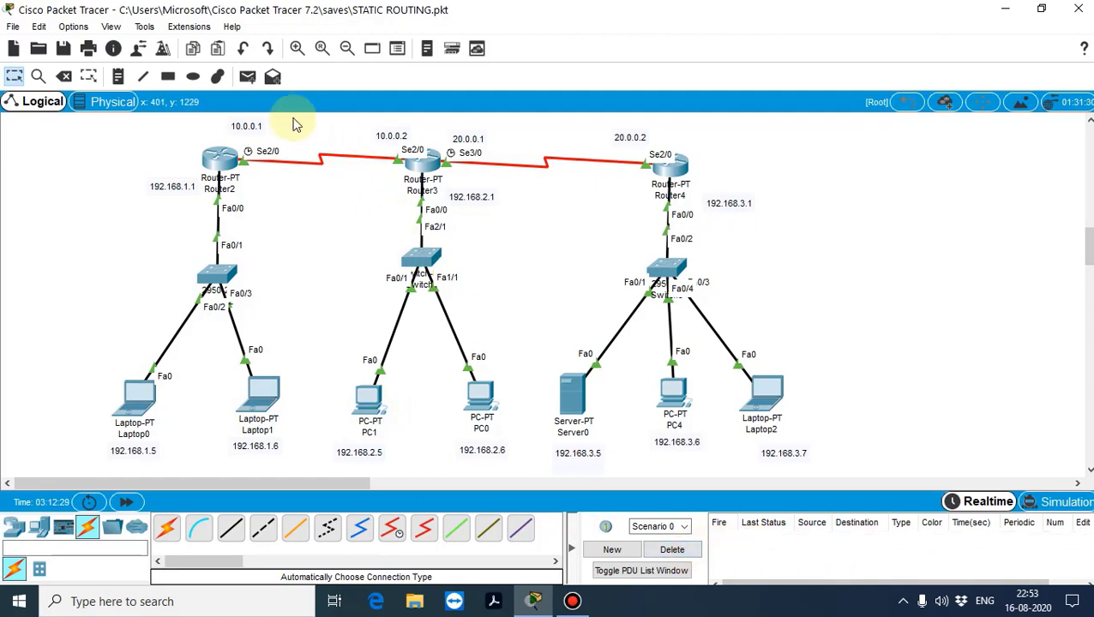
click(248, 83)
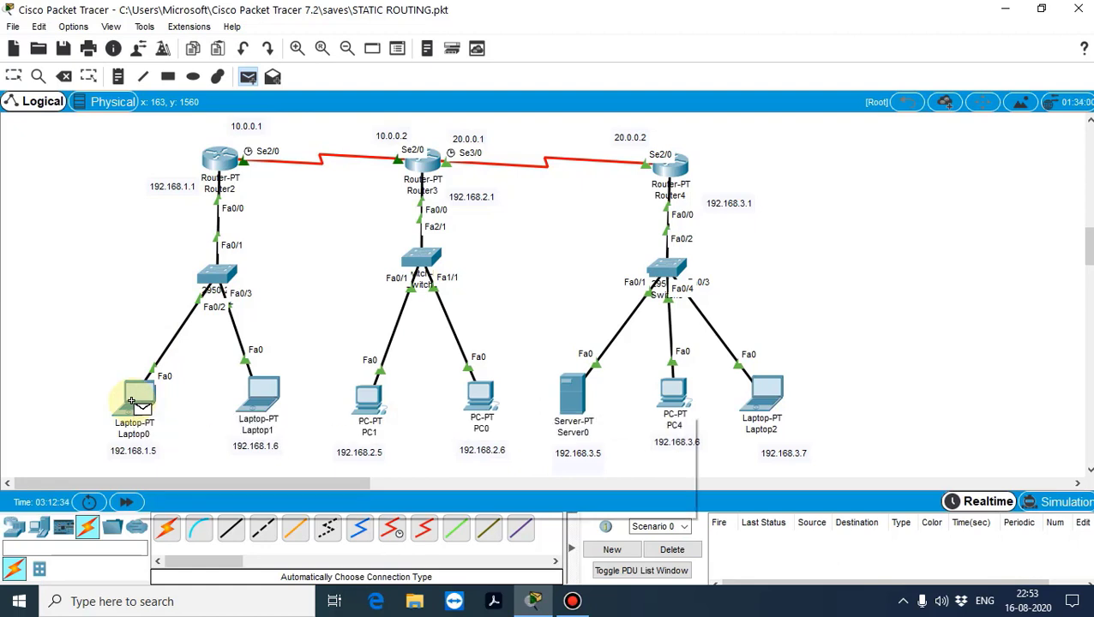
click(131, 401)
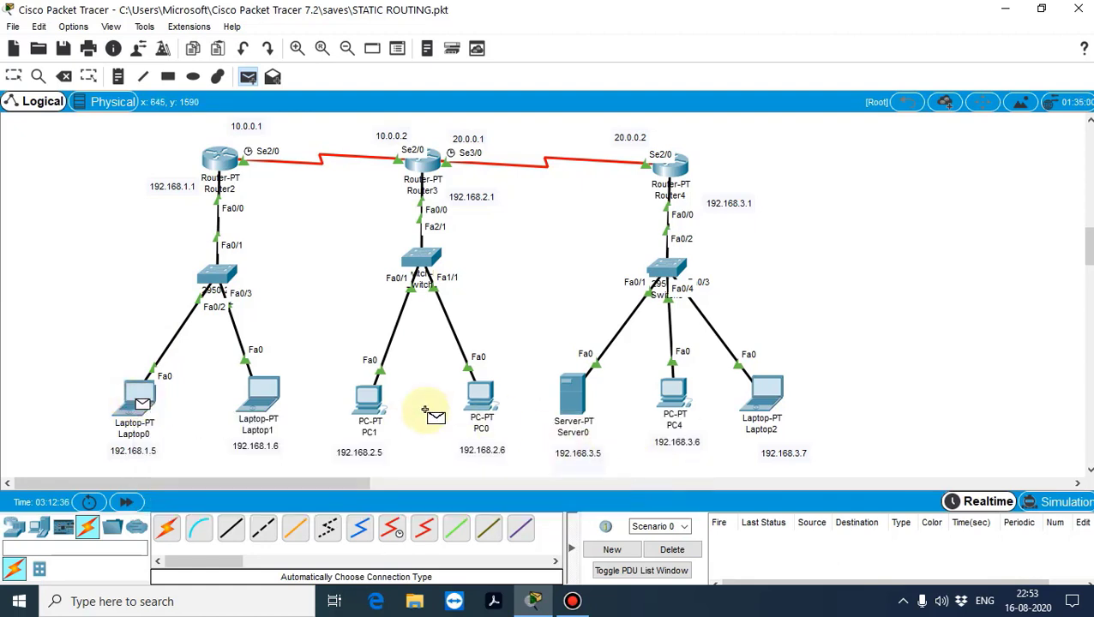
click(365, 396)
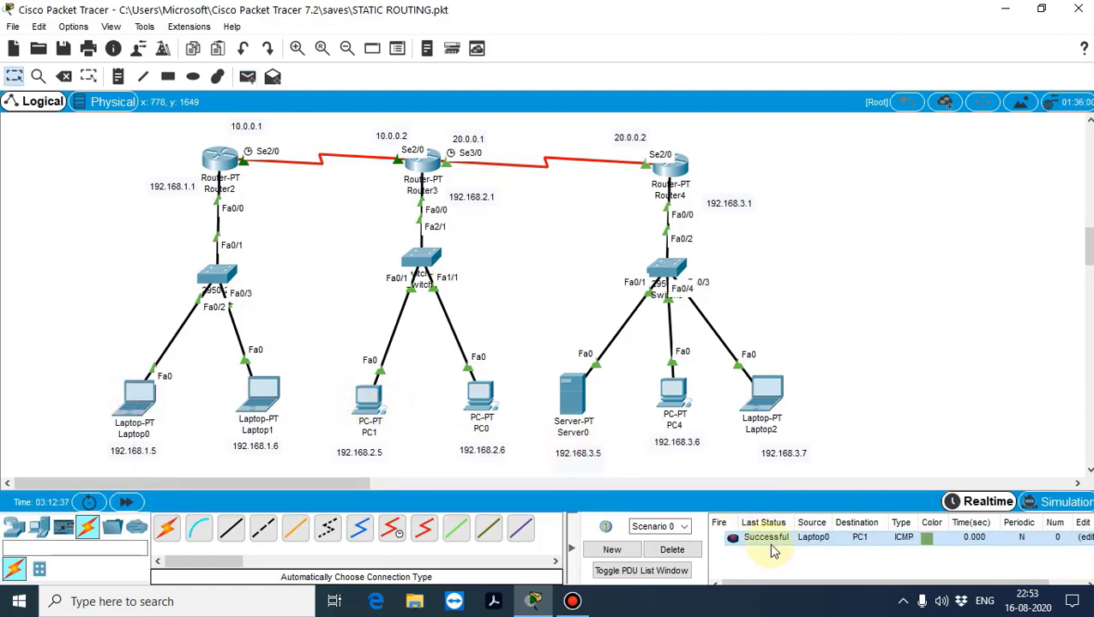
Test connectivity to the other LANs with simple PDUs from Laptop0 to Laptop2 and from Server0 to PC1.
click(247, 76)
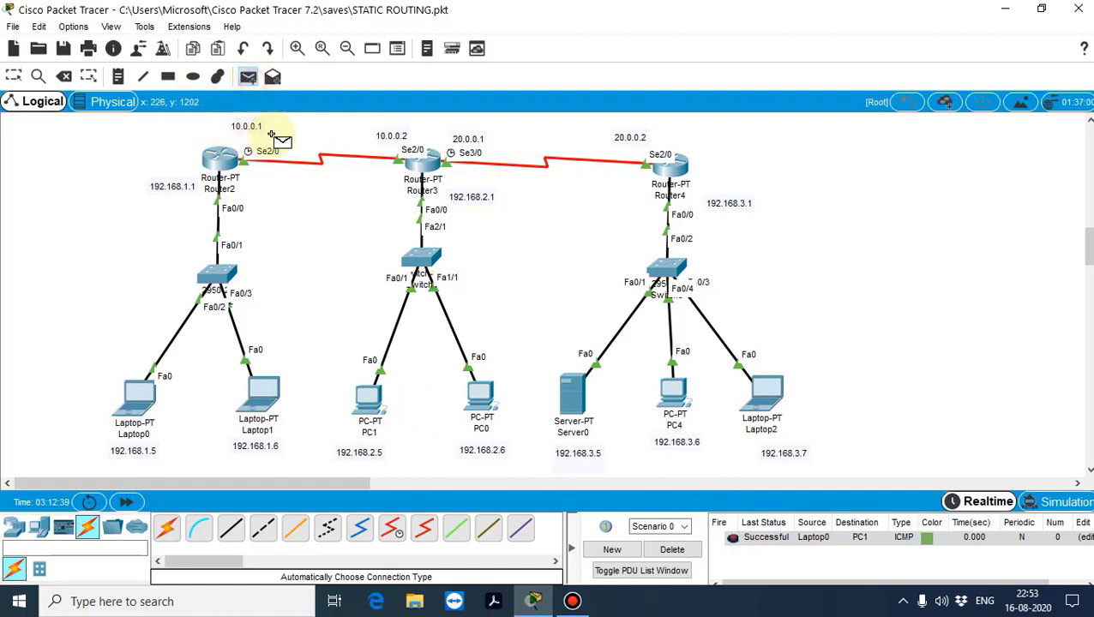
click(140, 406)
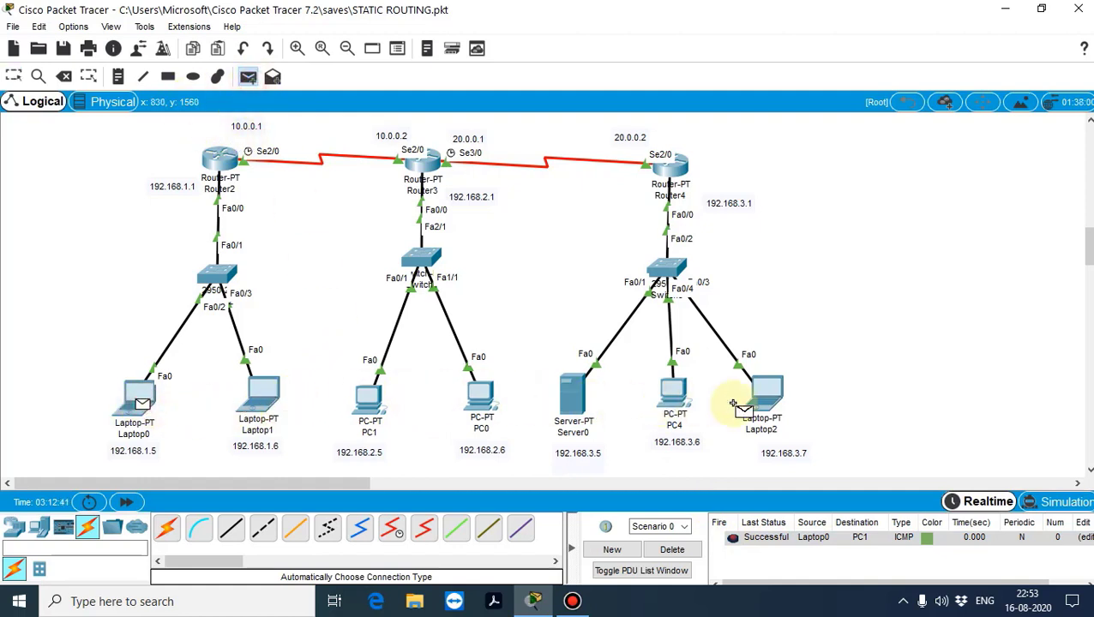
click(761, 396)
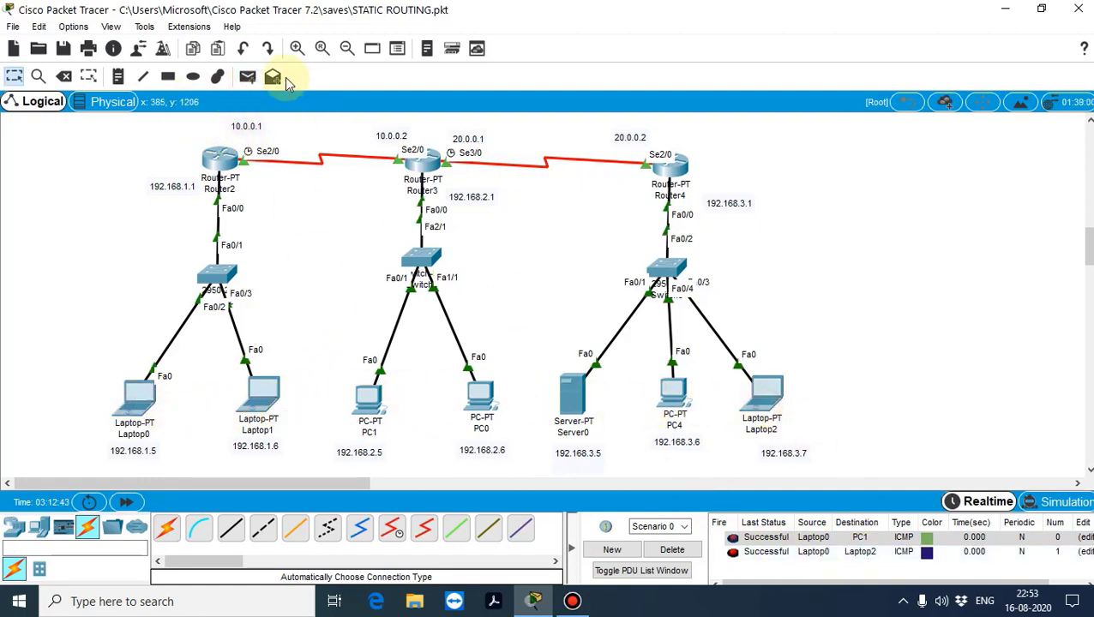
click(247, 77)
click(583, 390)
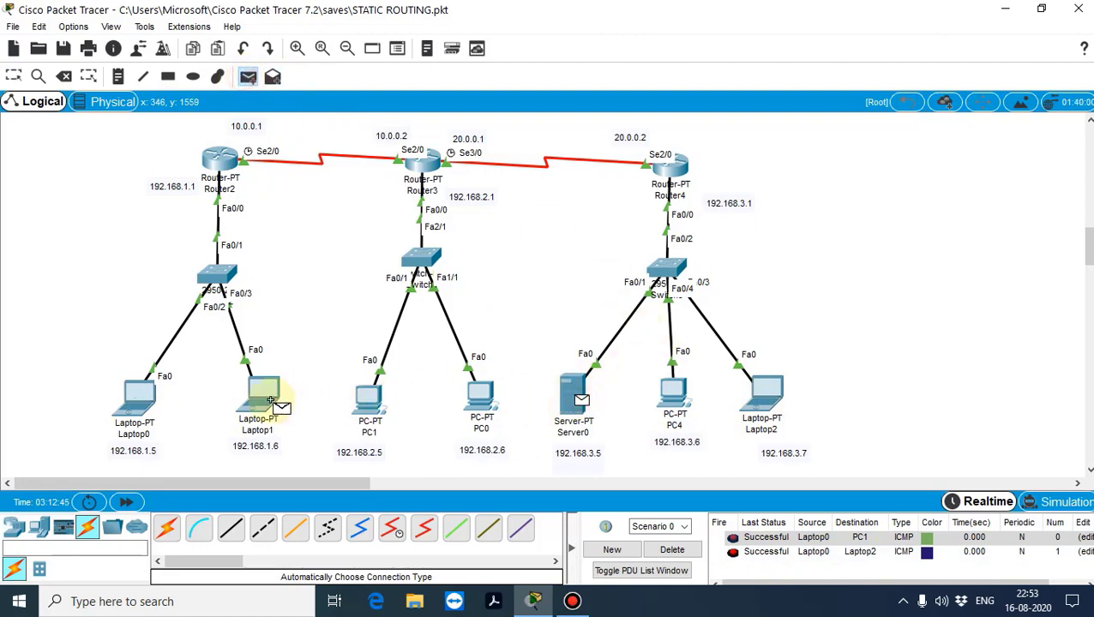
click(367, 397)
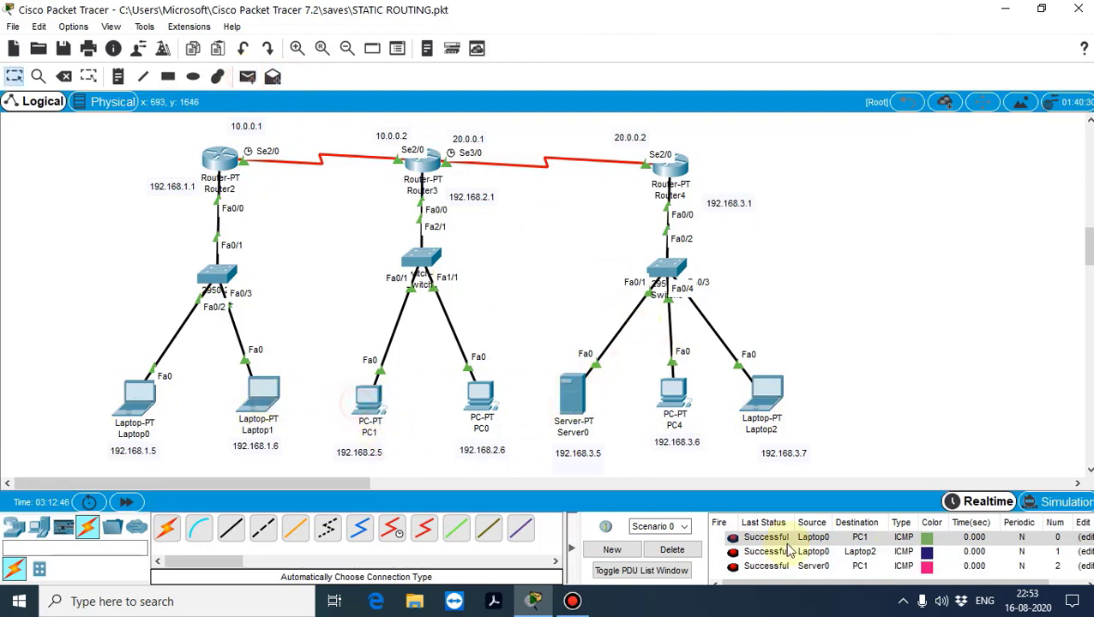
Test connectivity between the second and third LANs by sending a simple PDU from PC1 to Laptop2.
click(247, 76)
click(370, 397)
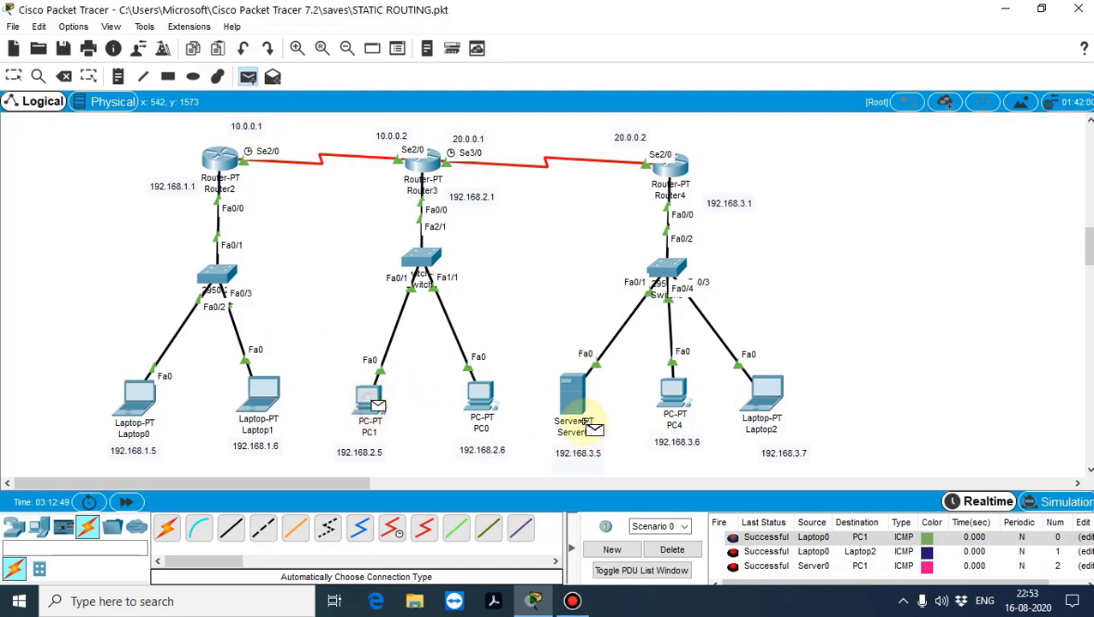
click(763, 405)
click(852, 482)
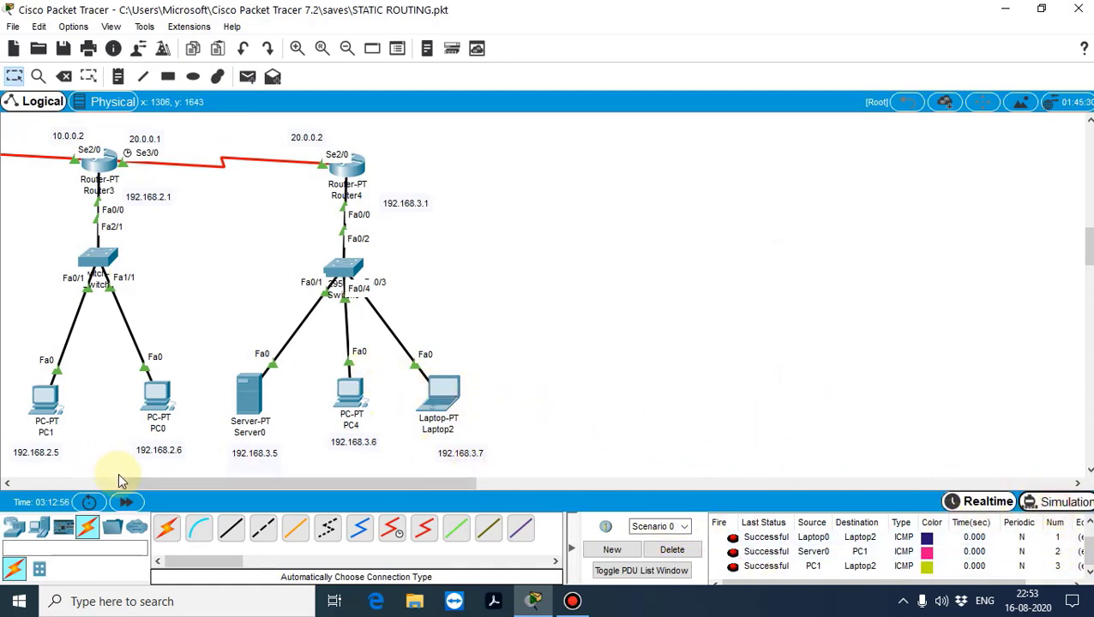
Delete all PDUs of Scenario 0 while in simulation mode and return to realtime mode.
click(1063, 502)
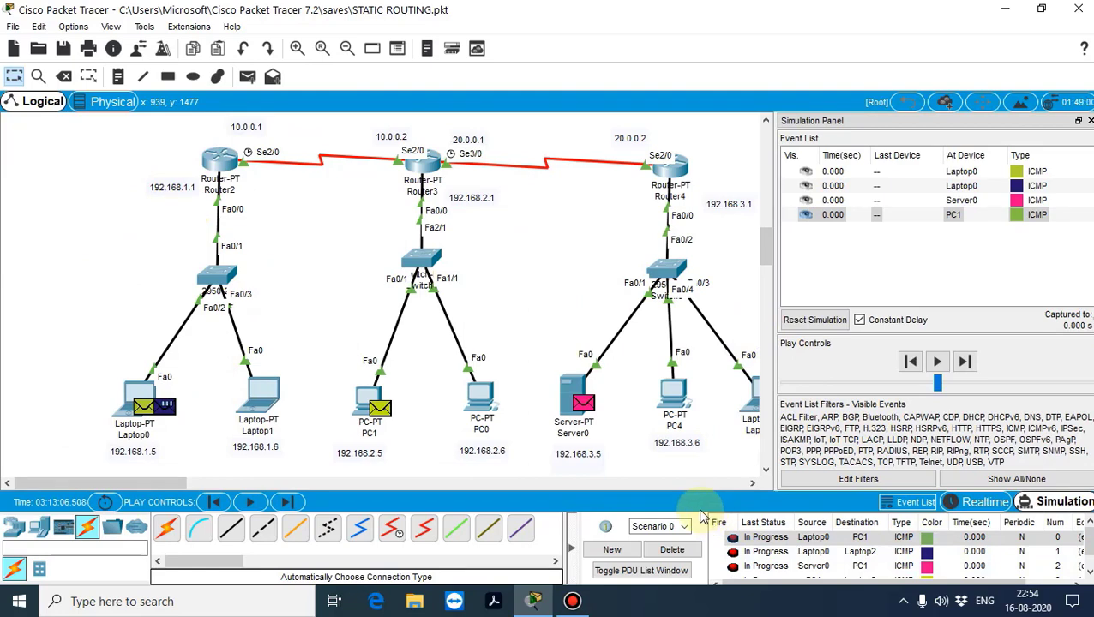
click(677, 553)
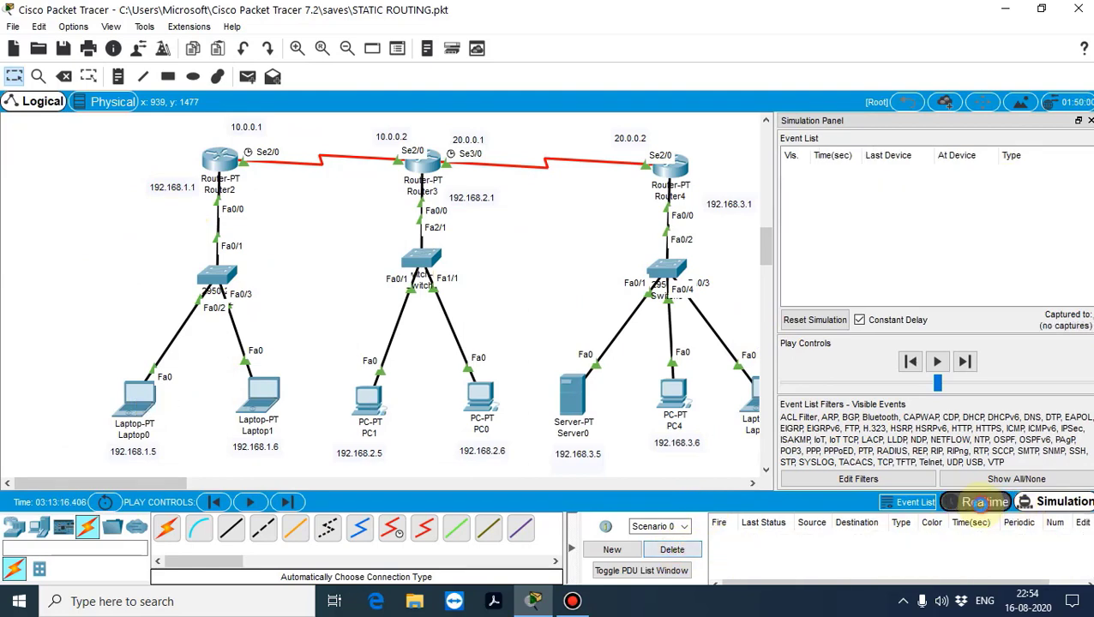
click(978, 503)
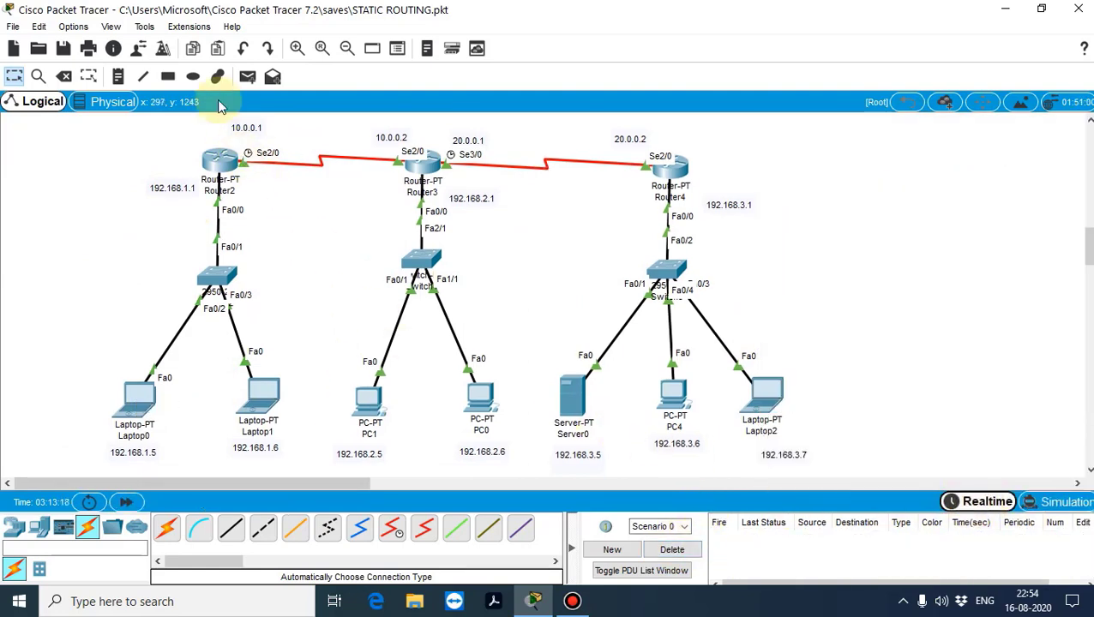
Send a simple PDU from Laptop0 to Laptop2 and play its path in simulation mode, returning to realtime mode at the end.
click(247, 76)
click(136, 396)
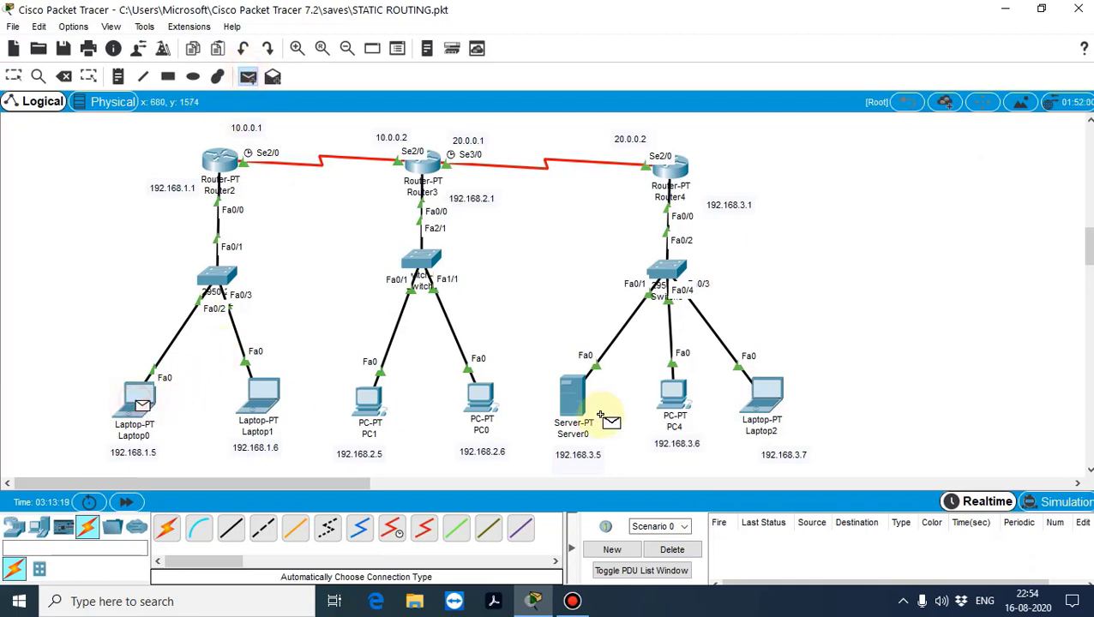
click(763, 396)
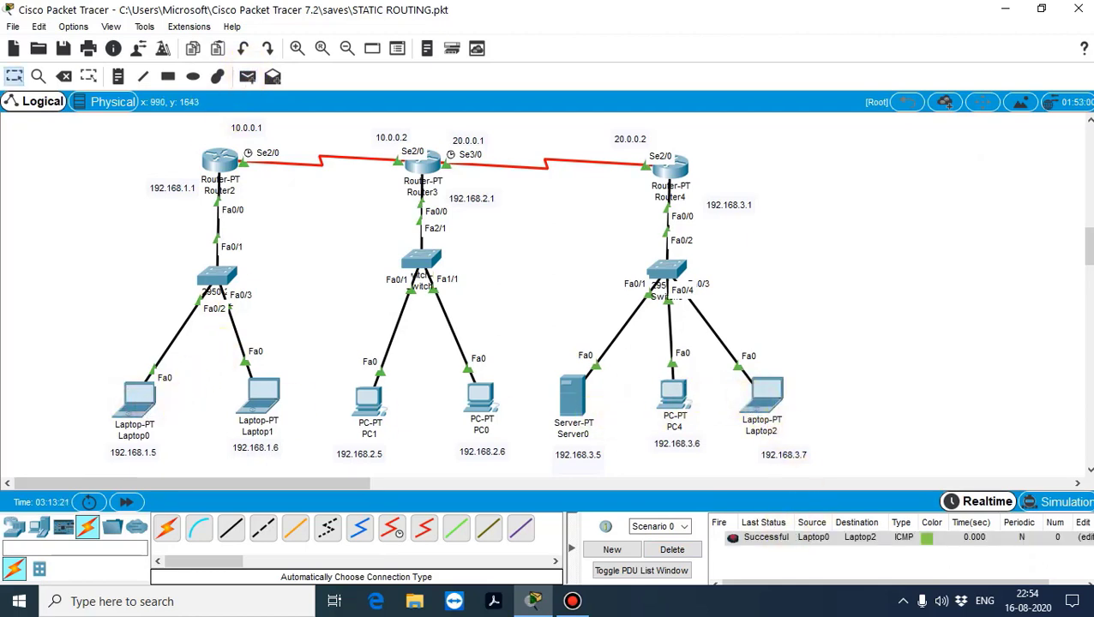
key(shift+s)
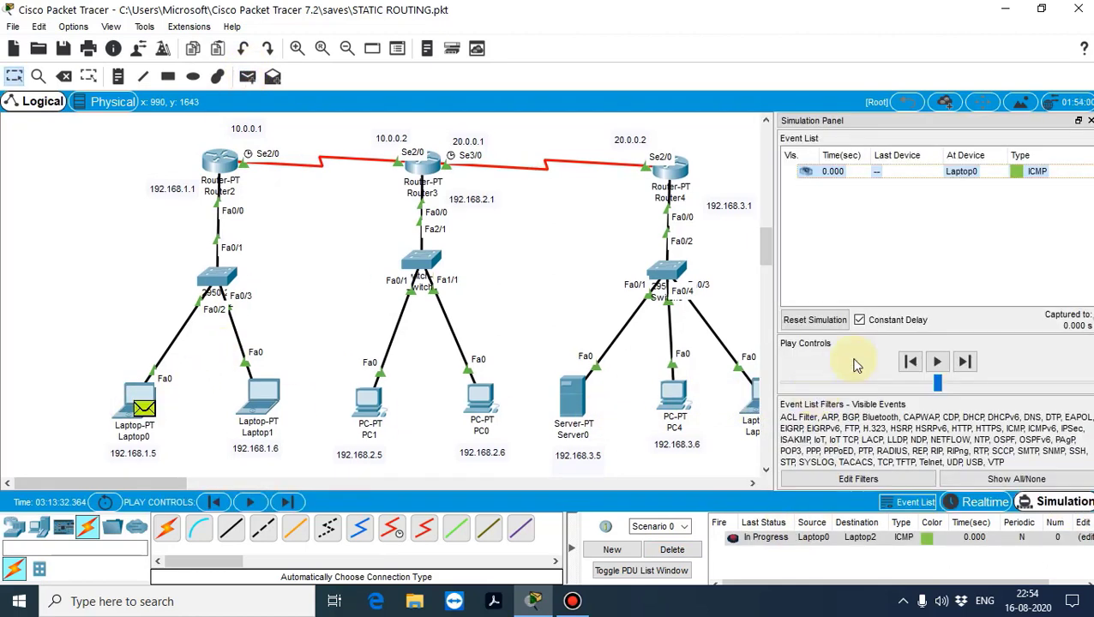
click(937, 361)
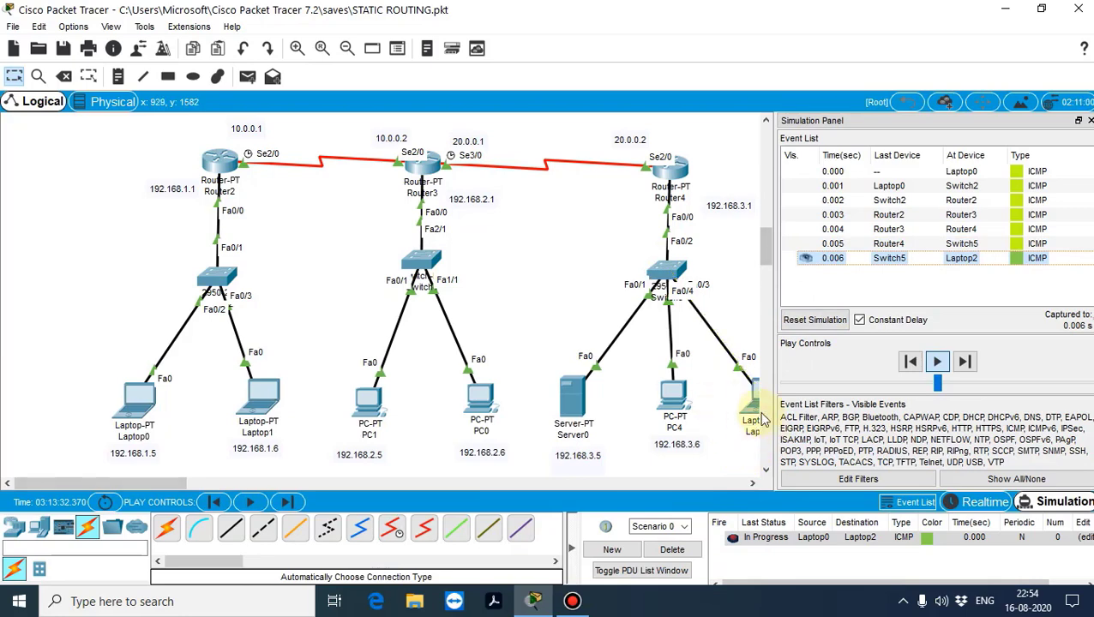
click(981, 501)
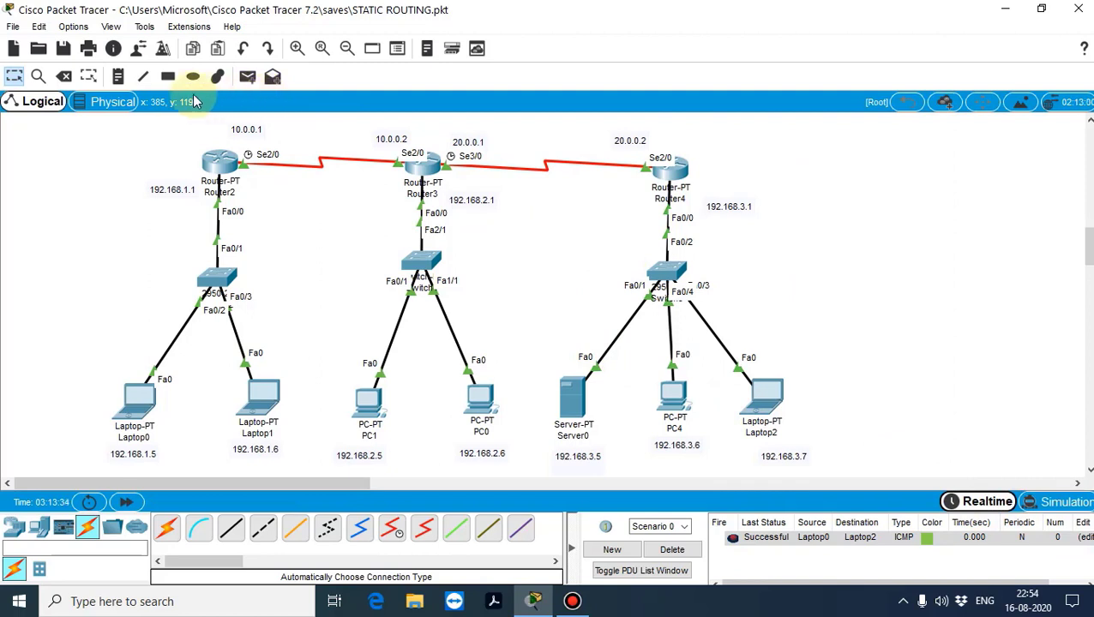
Inspect Router2's routing table, comparing its networks, ports, next hops and metrics with the topology, and close it.
click(39, 76)
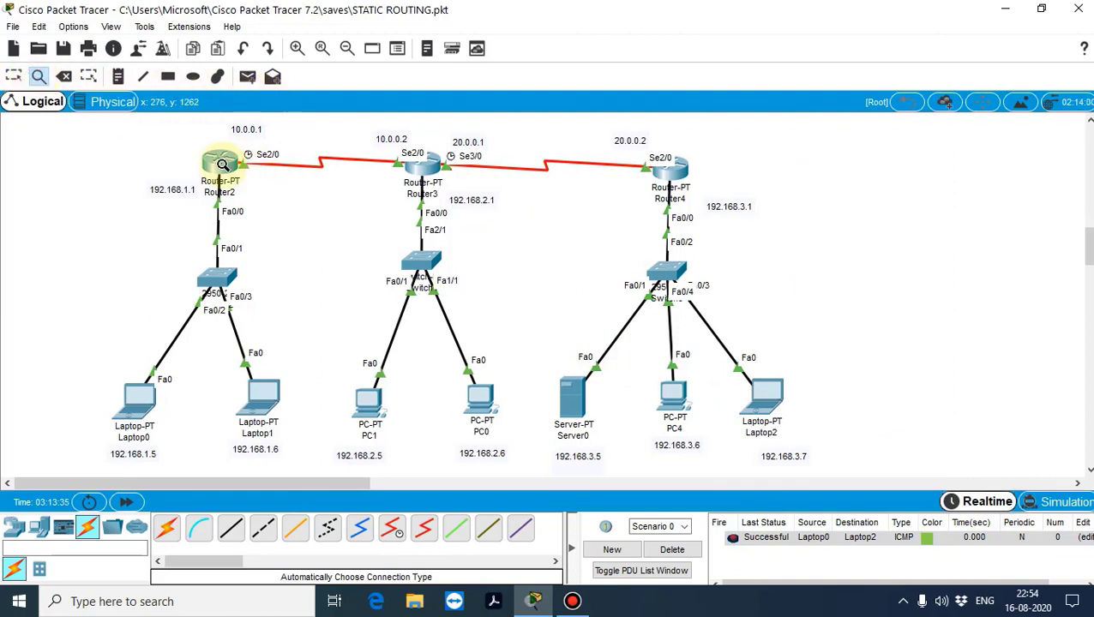
click(222, 164)
click(248, 177)
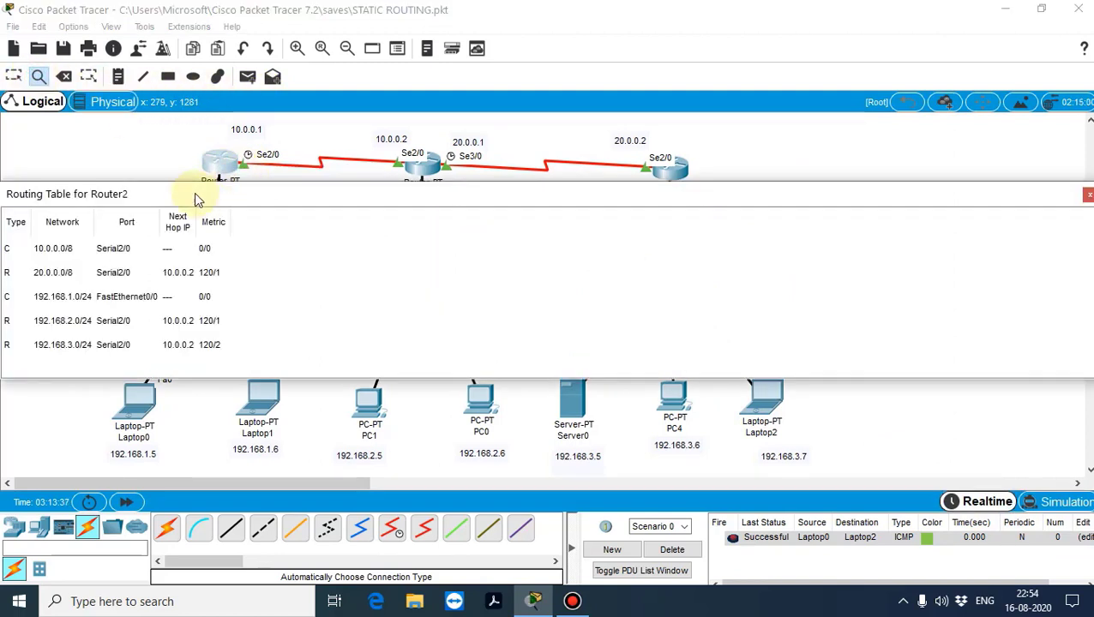
drag(202, 189, 271, 190)
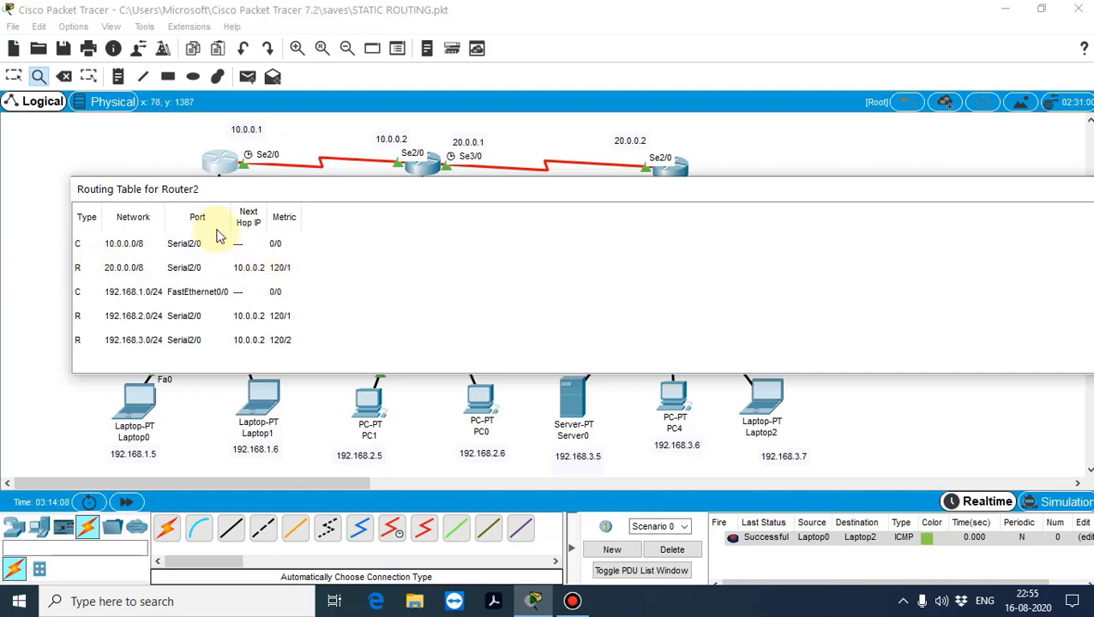
drag(222, 200, 776, 262)
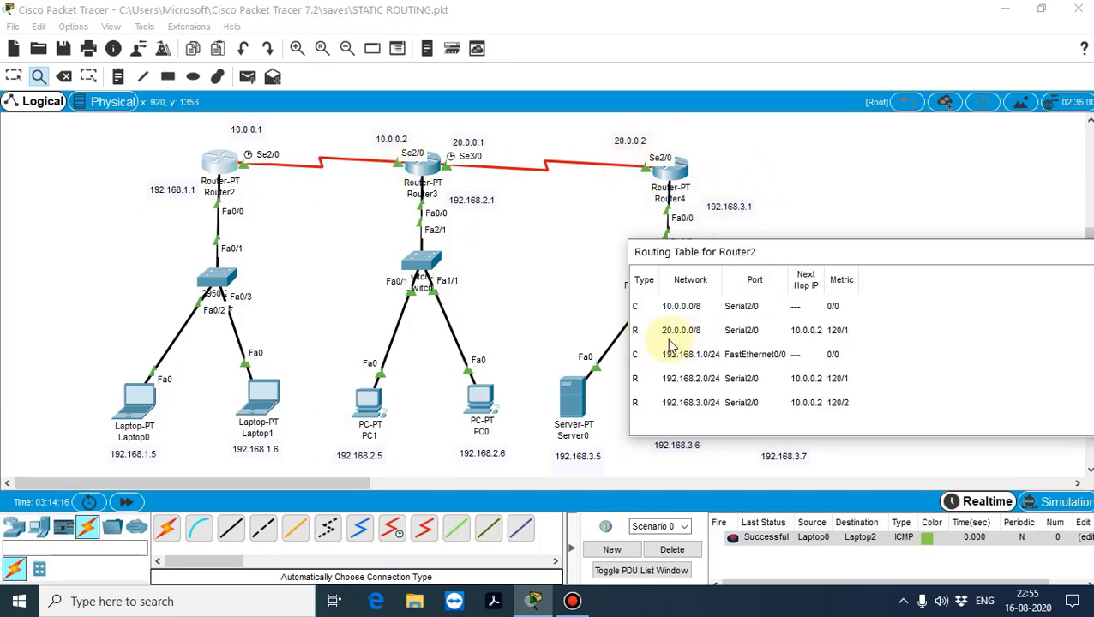
drag(861, 256, 494, 230)
drag(1051, 227, 696, 226)
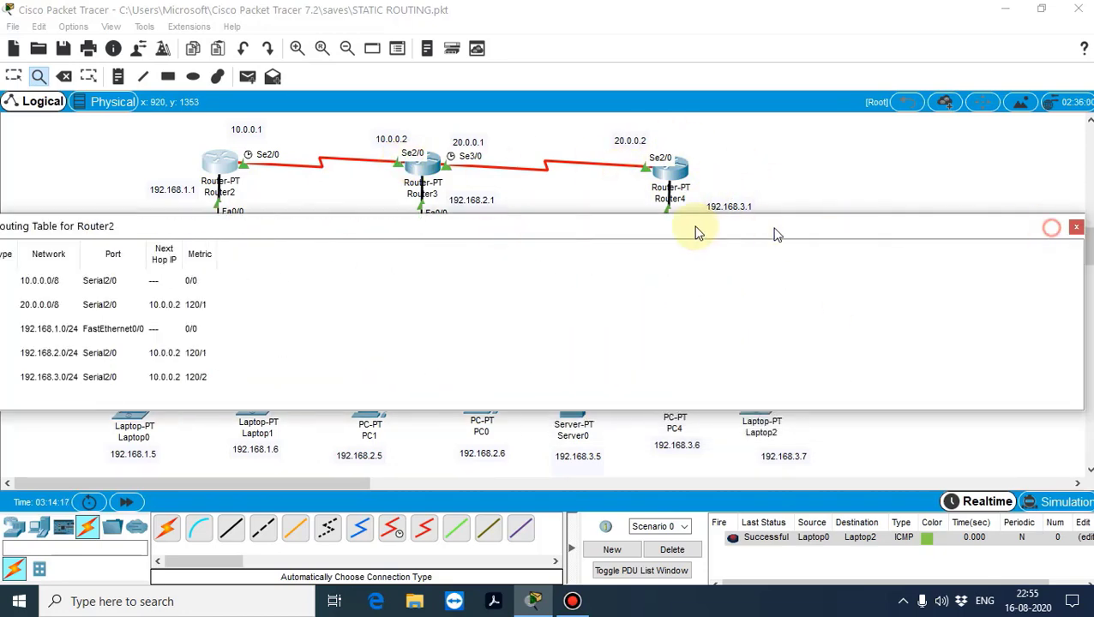
click(985, 226)
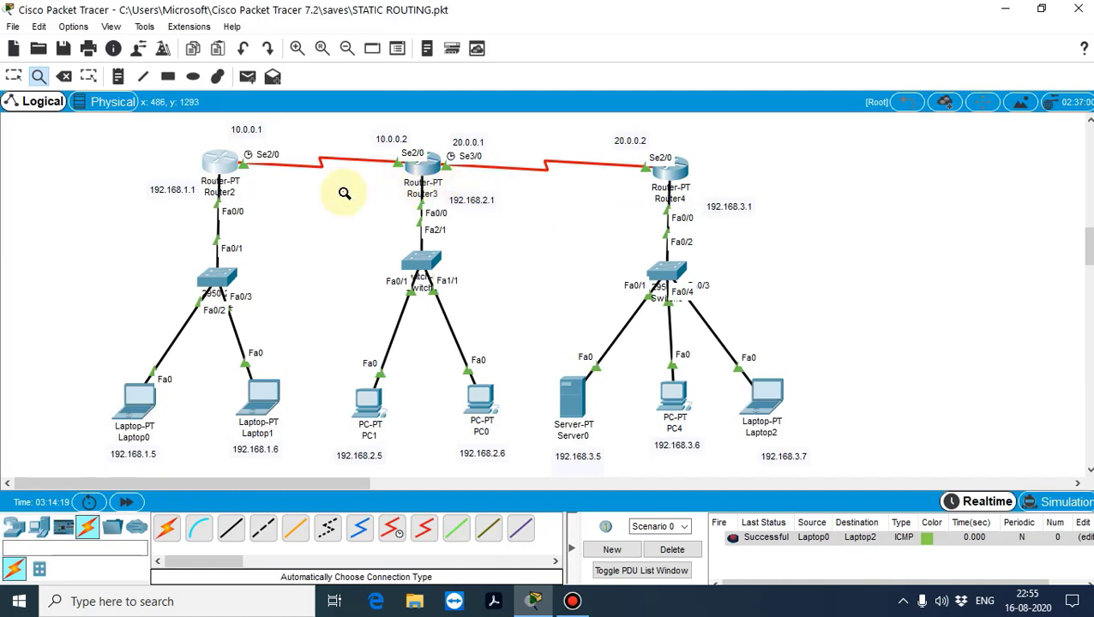
click(225, 171)
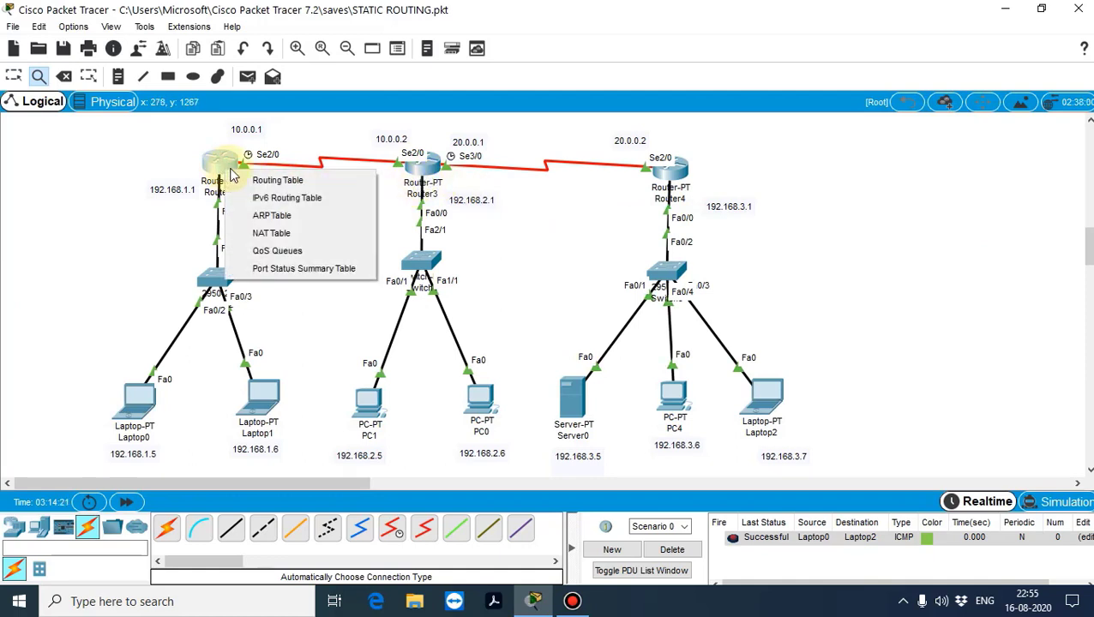
click(252, 178)
key(Escape)
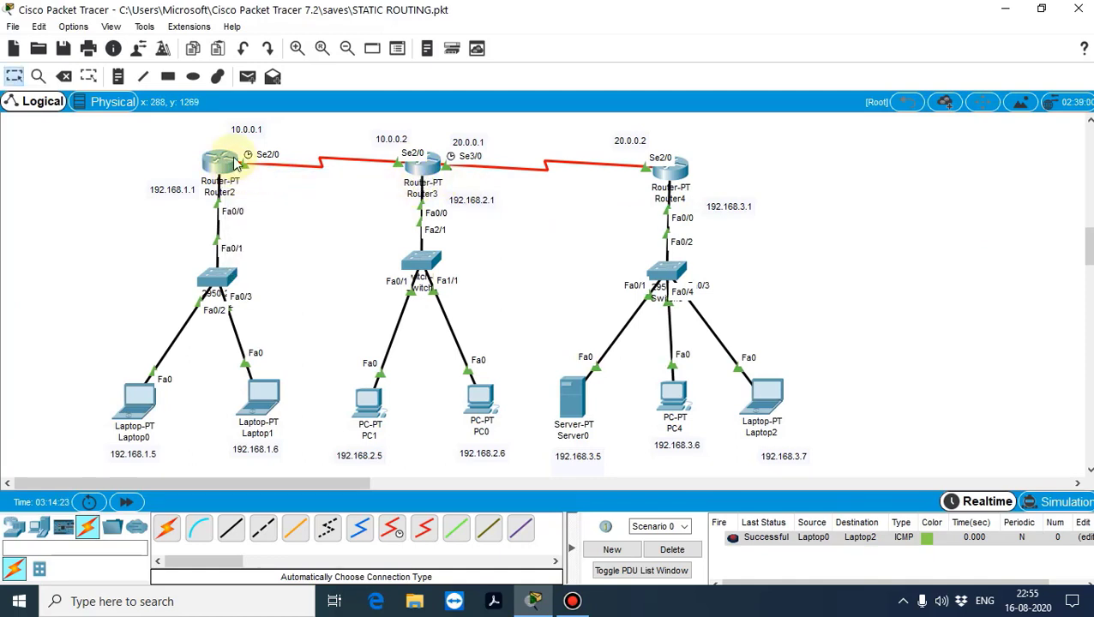
Exit configuration mode in Router2's command line and display its routes with show ip route.
click(218, 163)
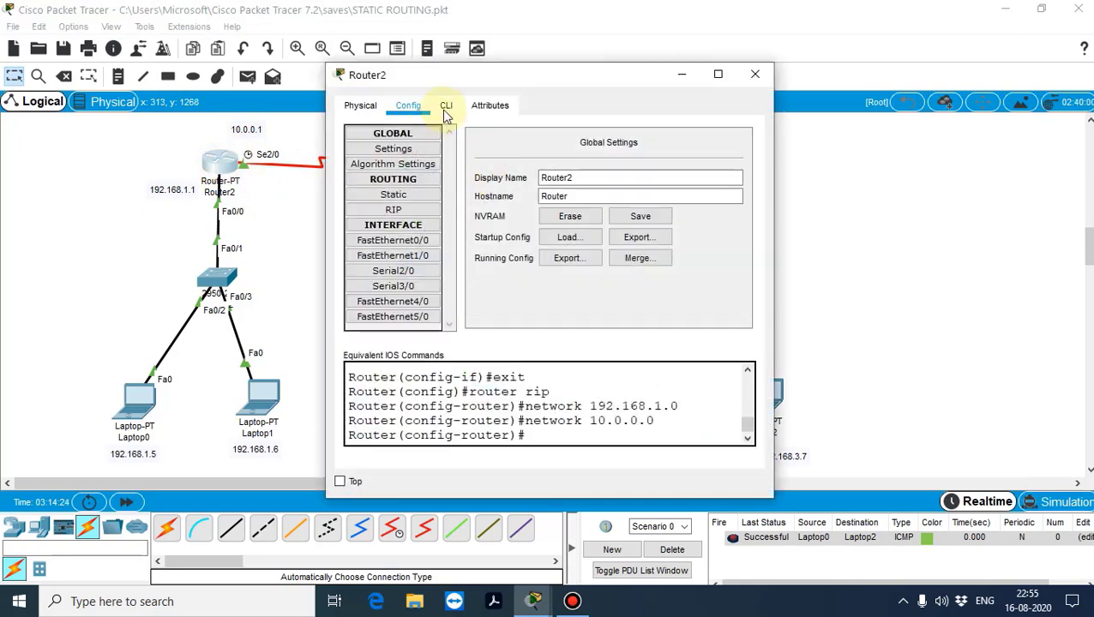
click(446, 106)
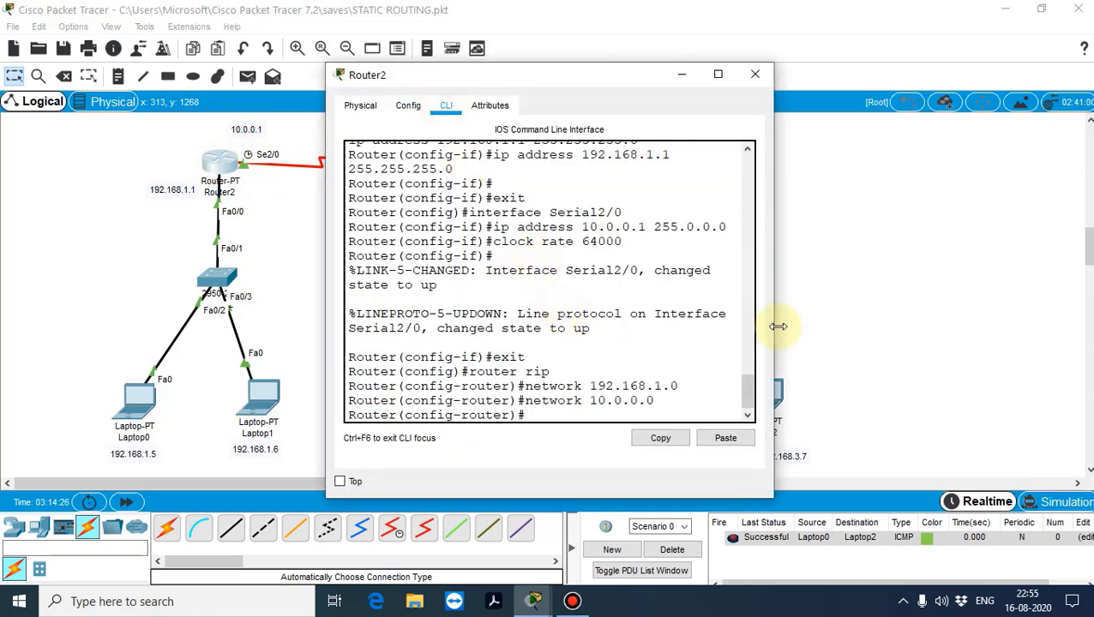
key(Return)
text(er(config)#e)
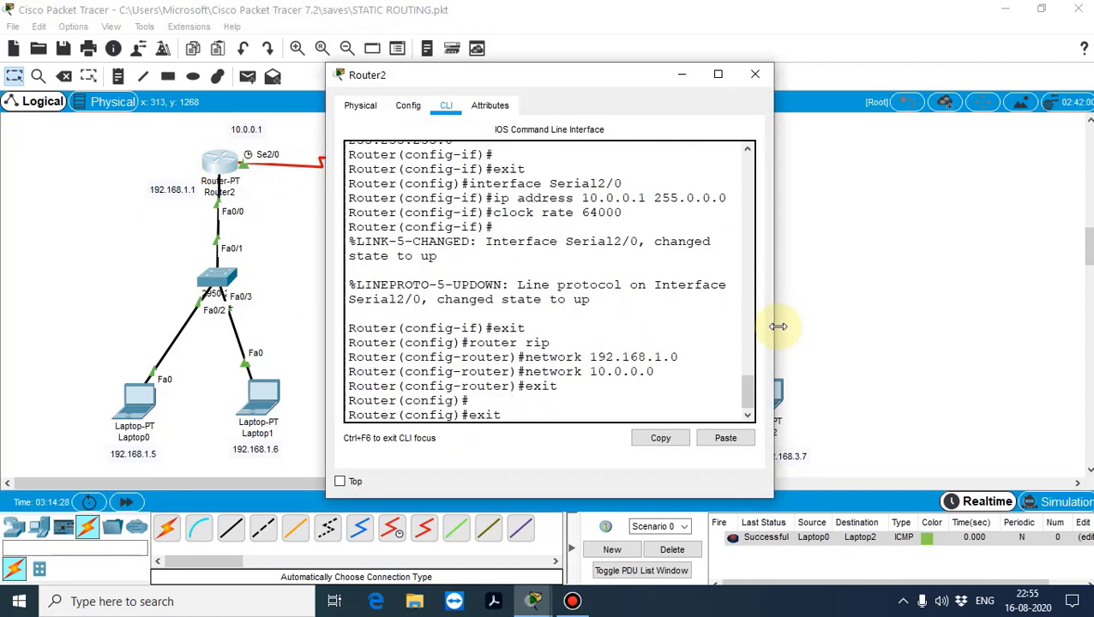
text(xit)
key(Return)
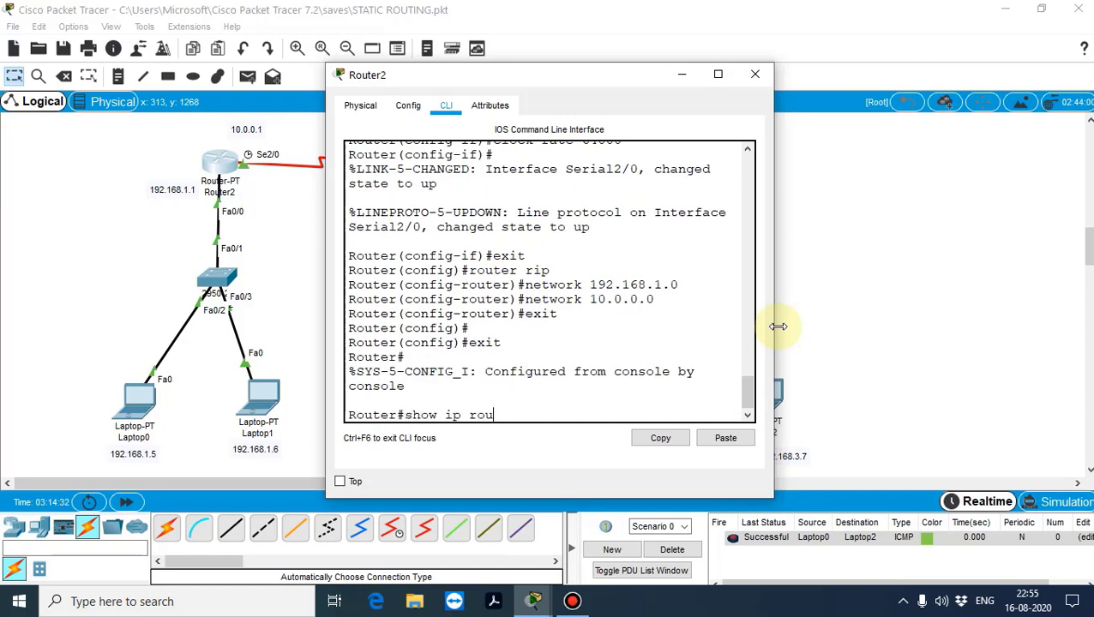
text(show ip route)
key(Return)
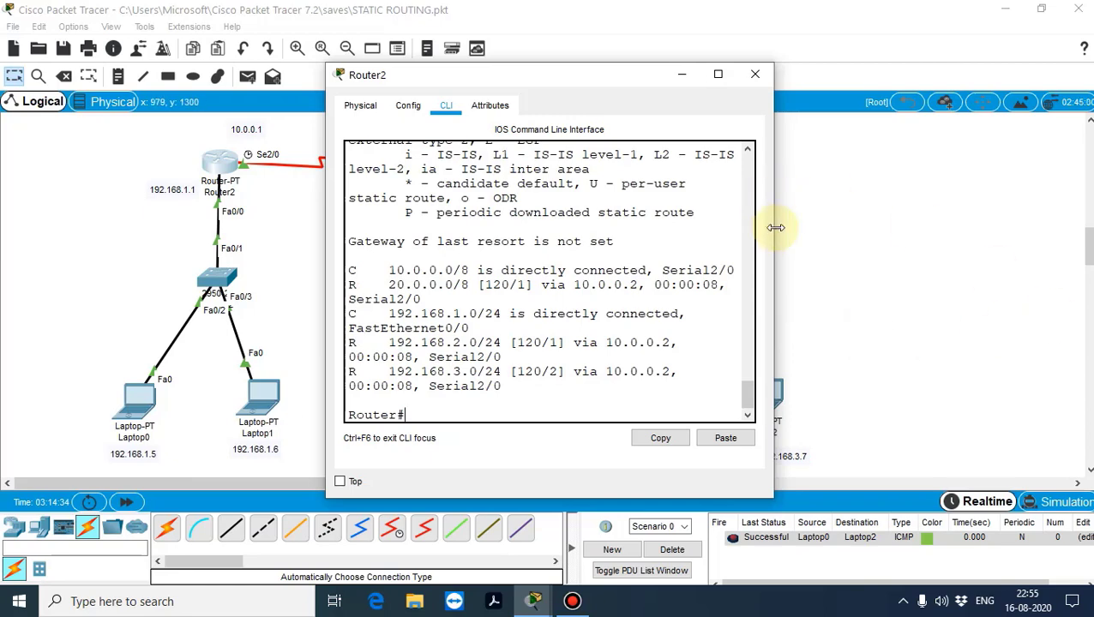
Widen Router2's window, examine the routes marked R against the code legend, and close the window.
drag(775, 251, 1087, 257)
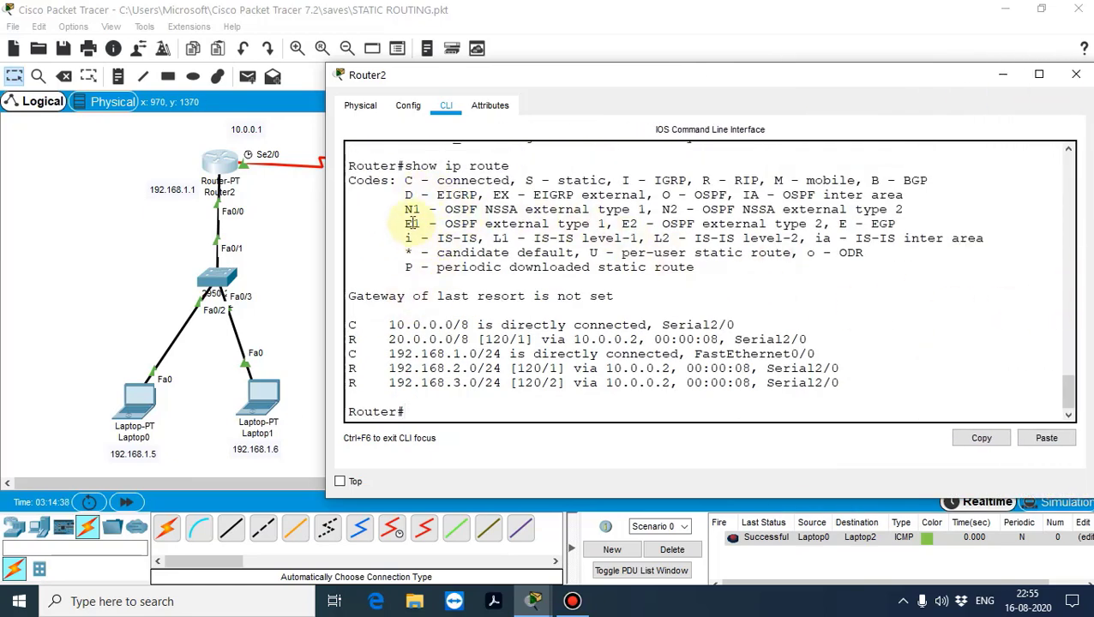
drag(350, 340, 807, 339)
drag(351, 369, 502, 369)
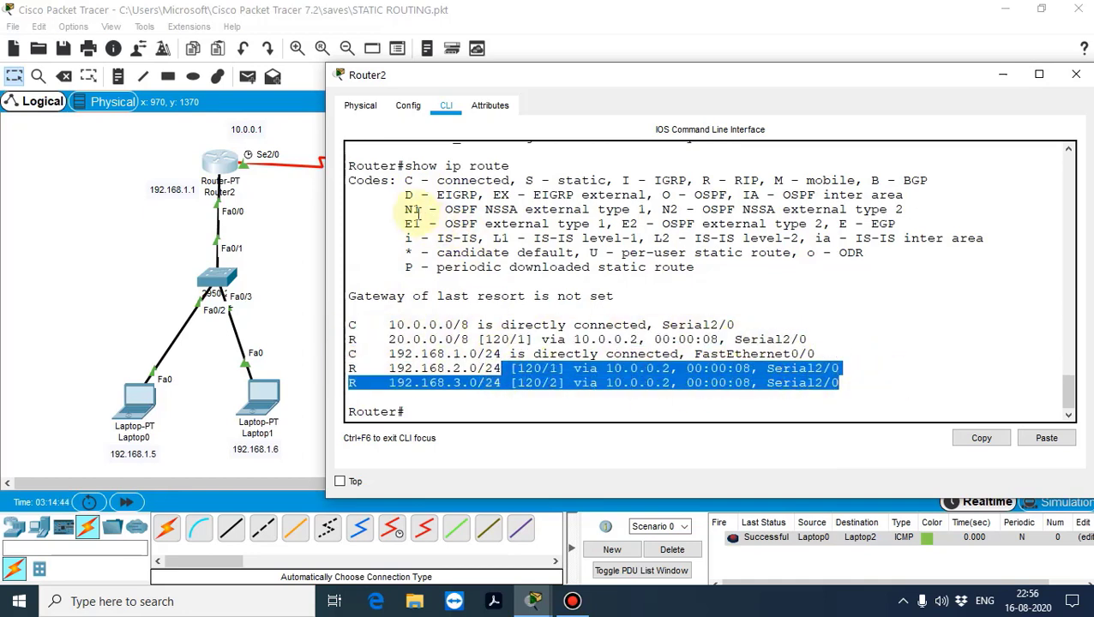
drag(701, 178, 765, 184)
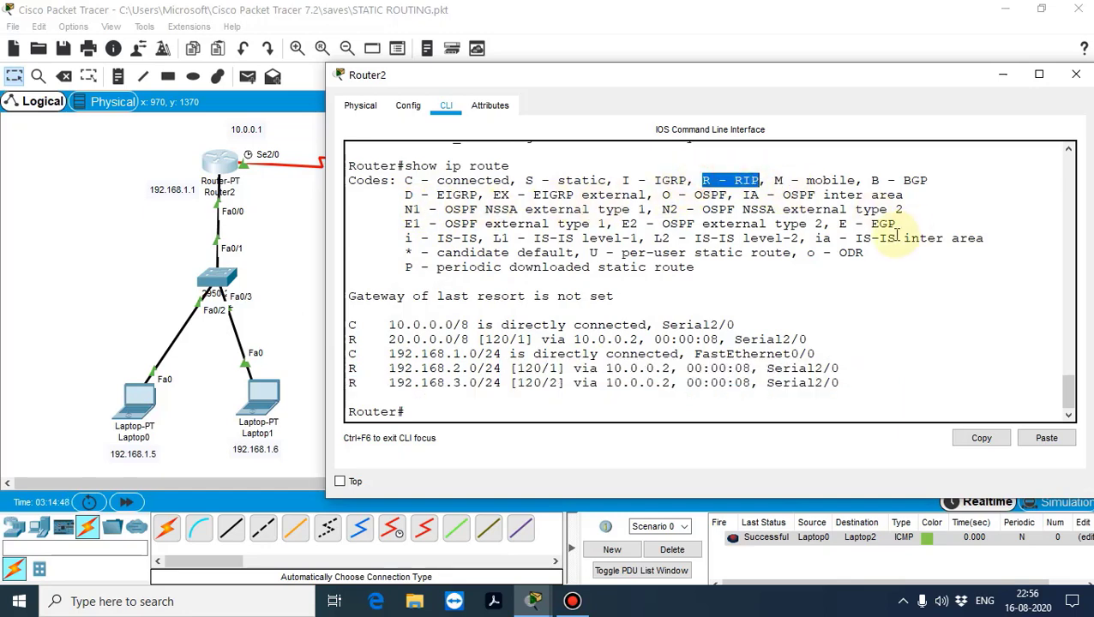
click(1081, 75)
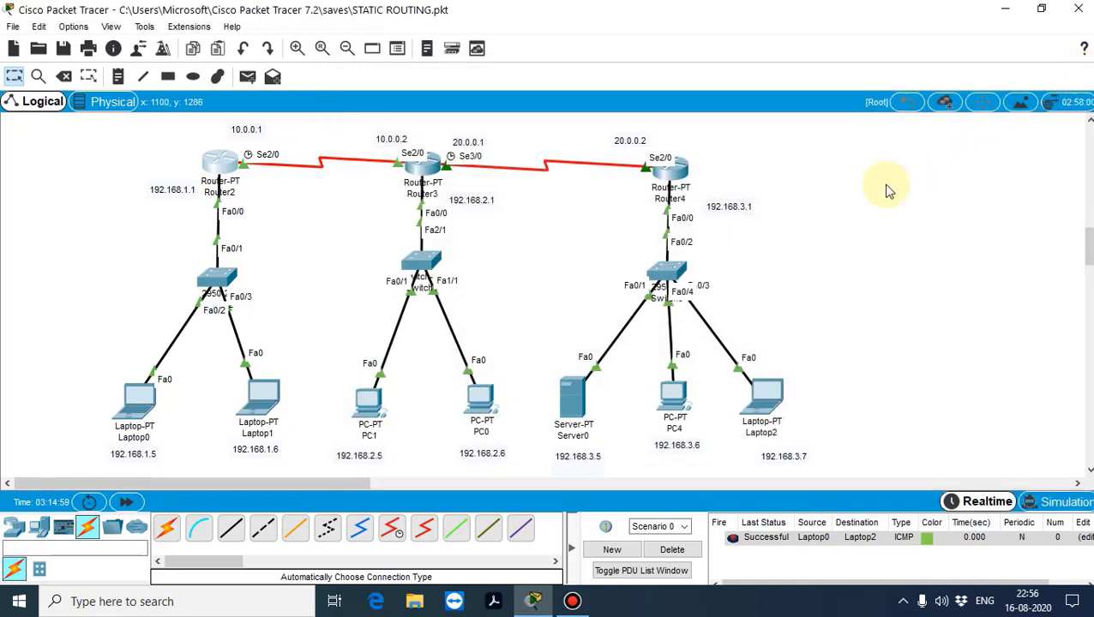